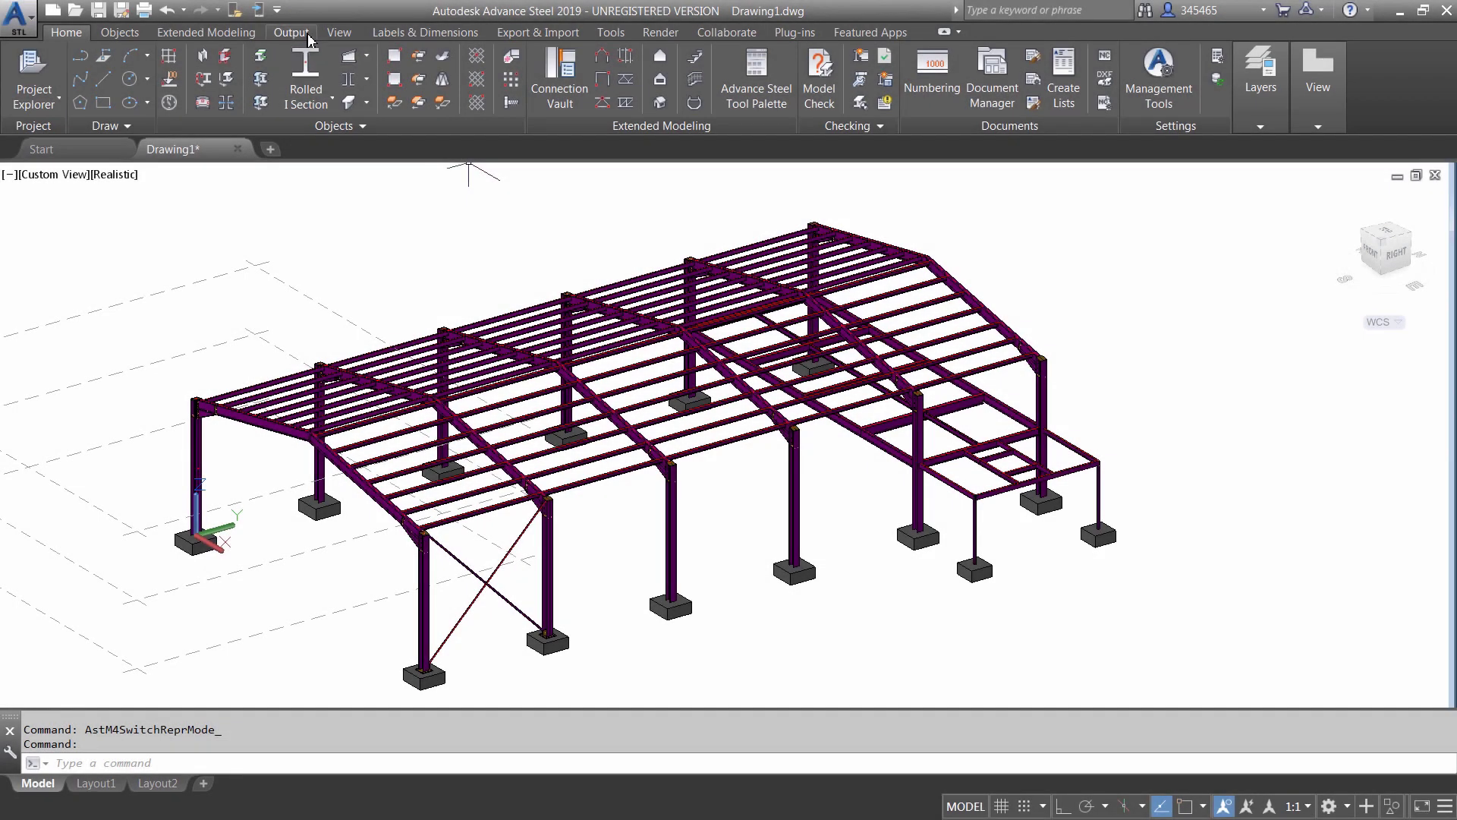
Switch the ribbon to the Output tab for the steel frame model.
click(292, 33)
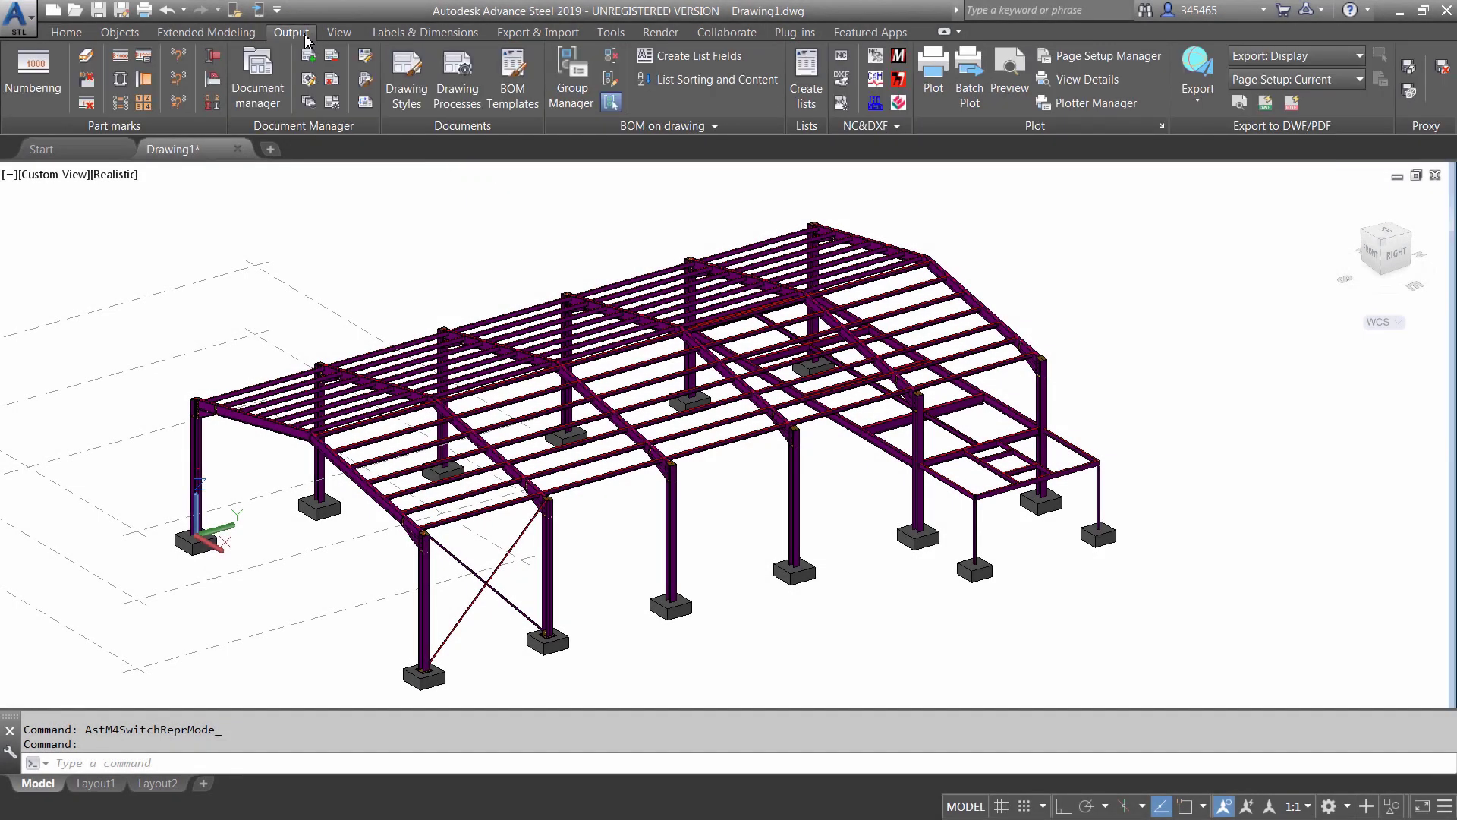
Run numbering with Process assemblies on: single parts from 1000, assemblies from 1.
click(42, 98)
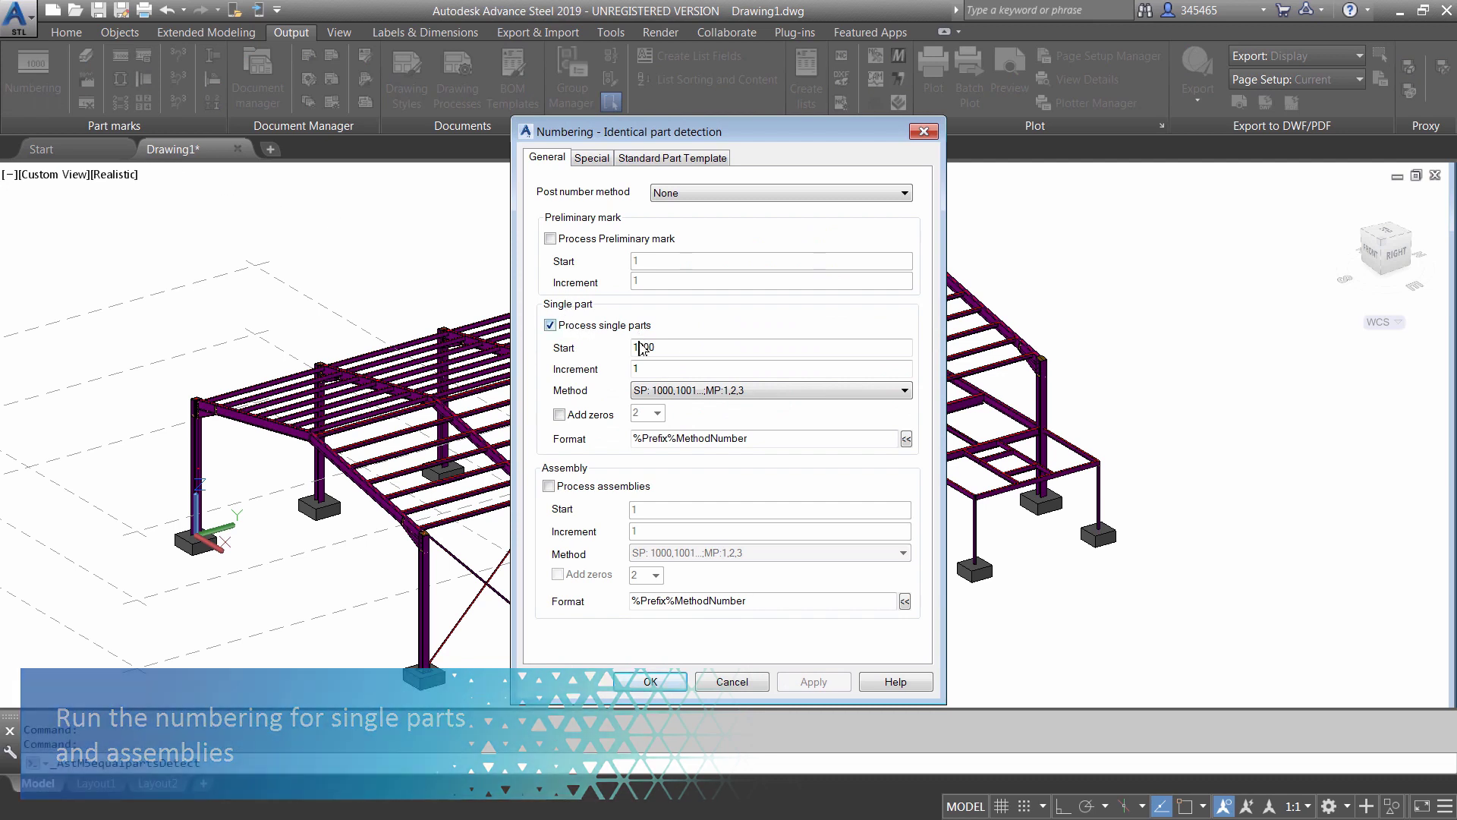
click(557, 488)
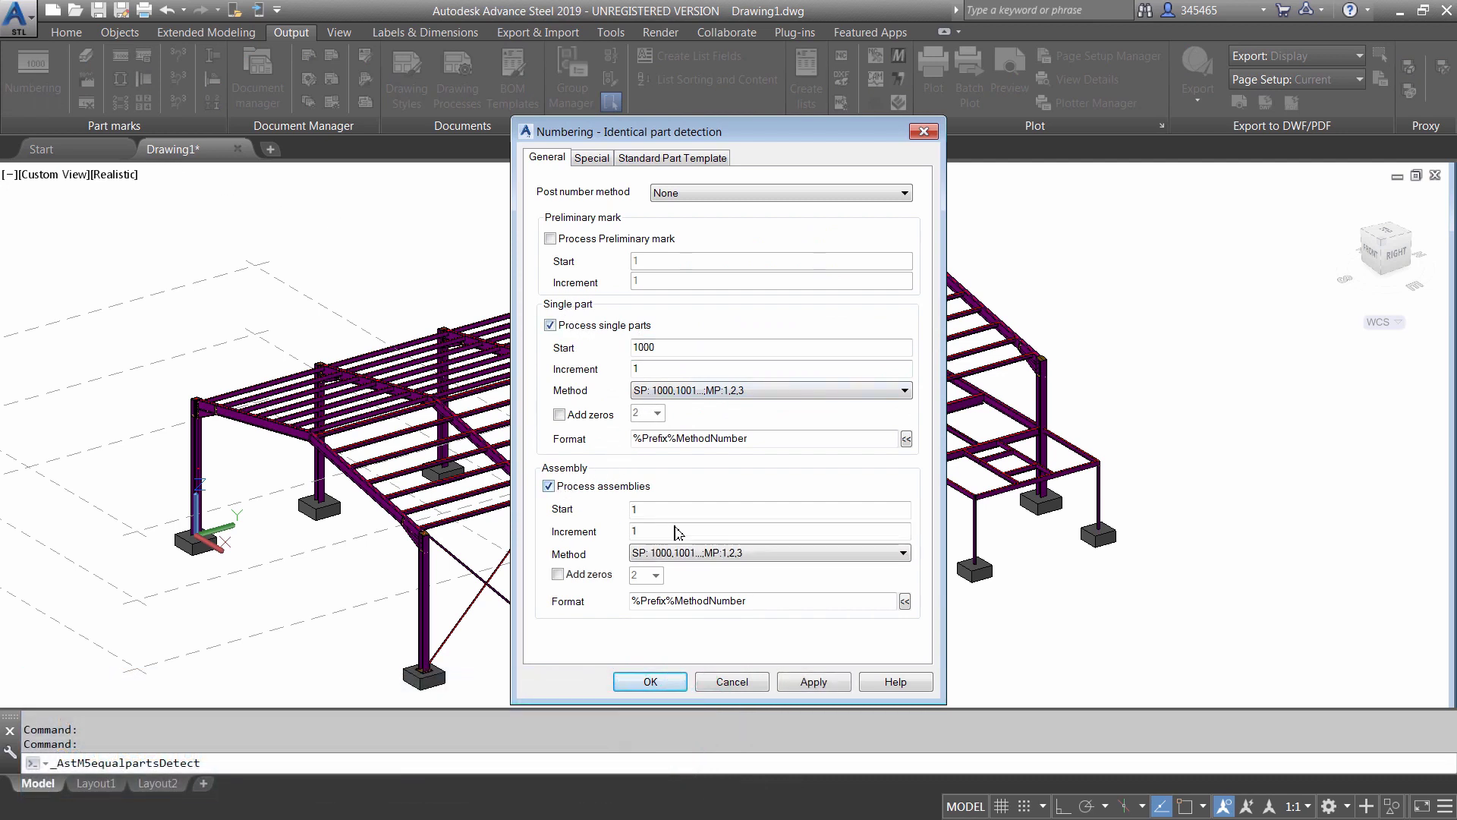
click(668, 684)
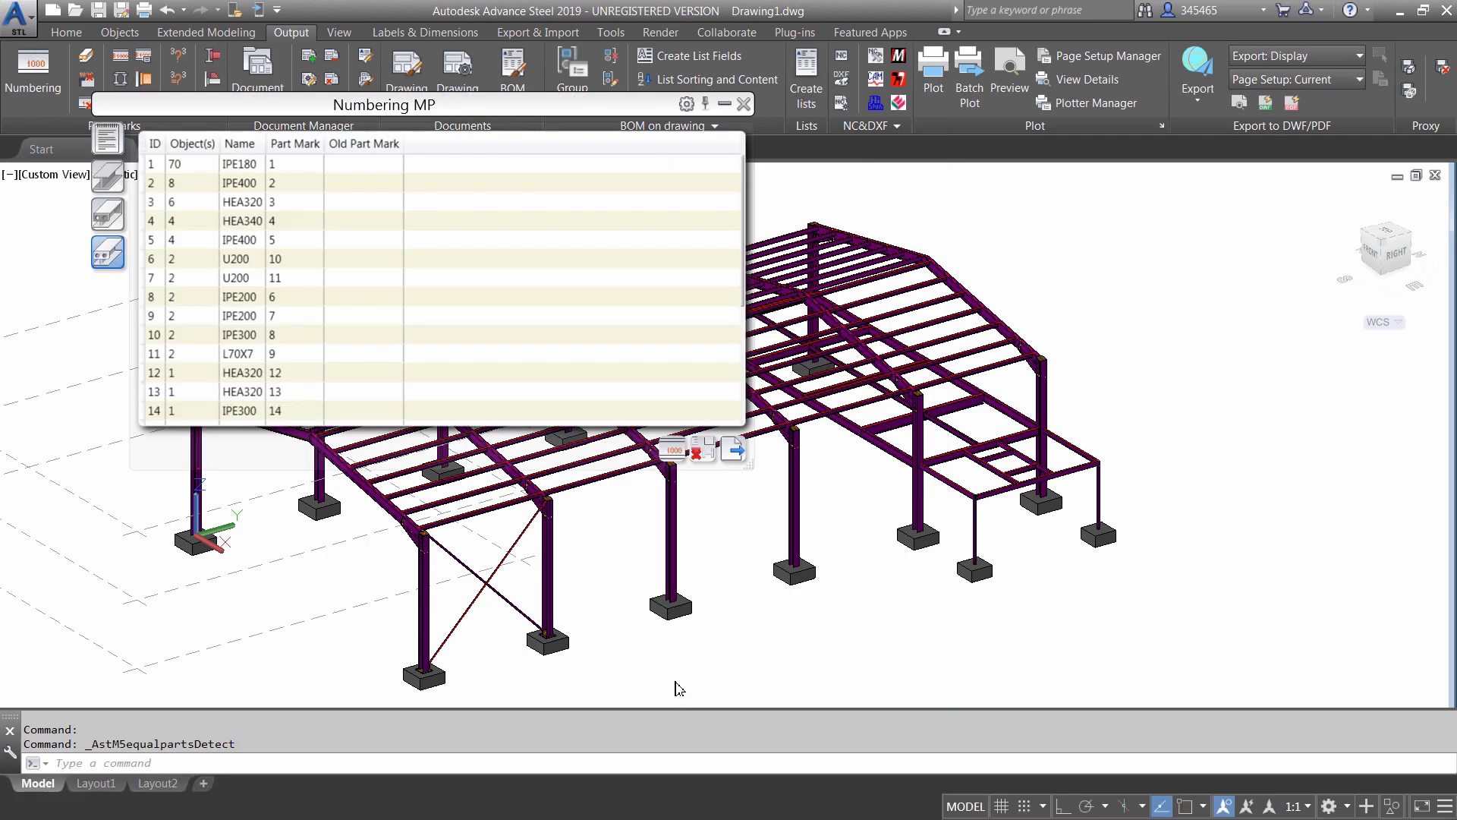
click(743, 105)
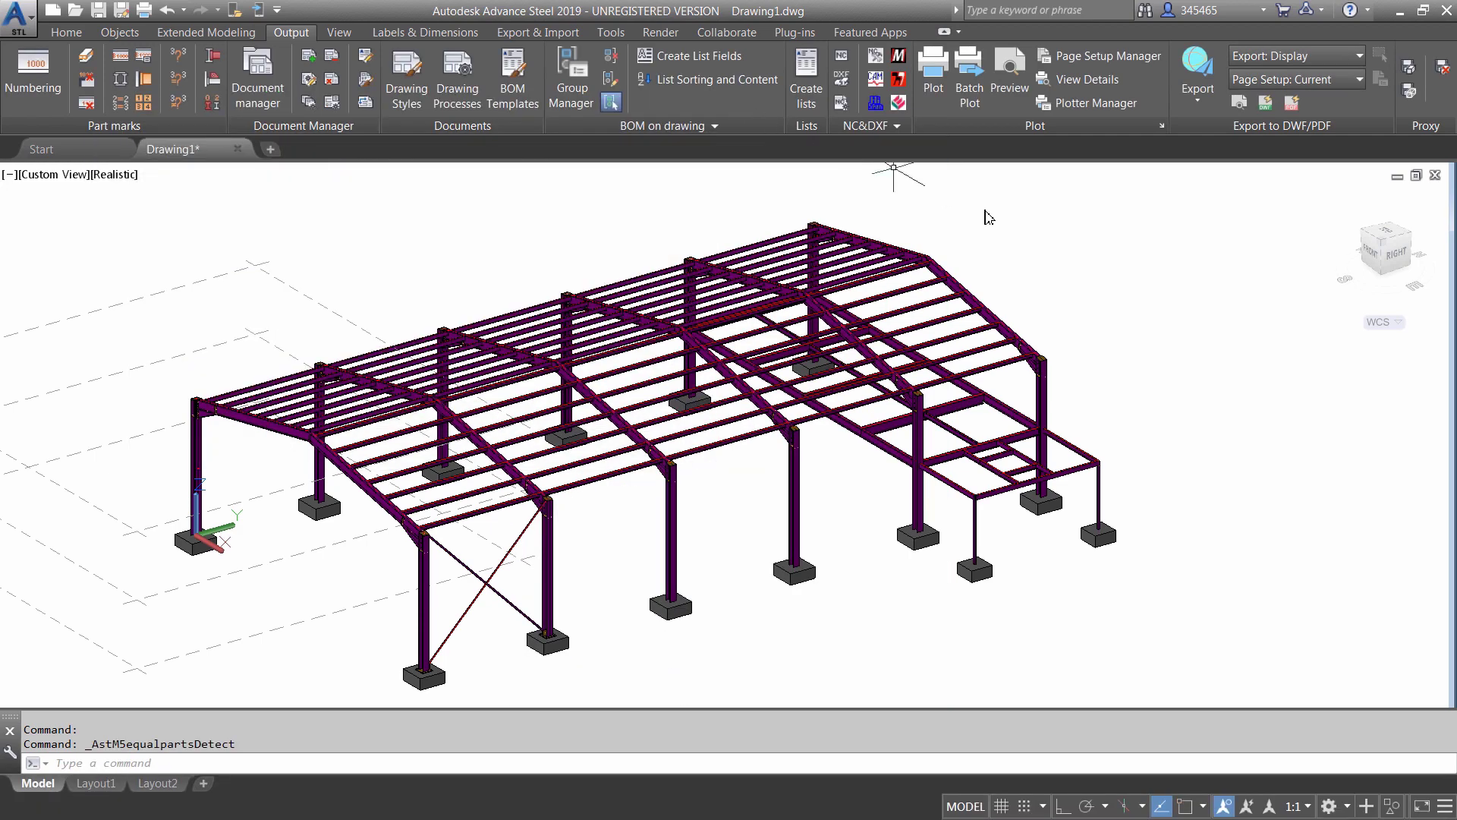
Confirm the right-end column carries part mark 1018 and assembly mark 19, then select it.
double_click(1104, 483)
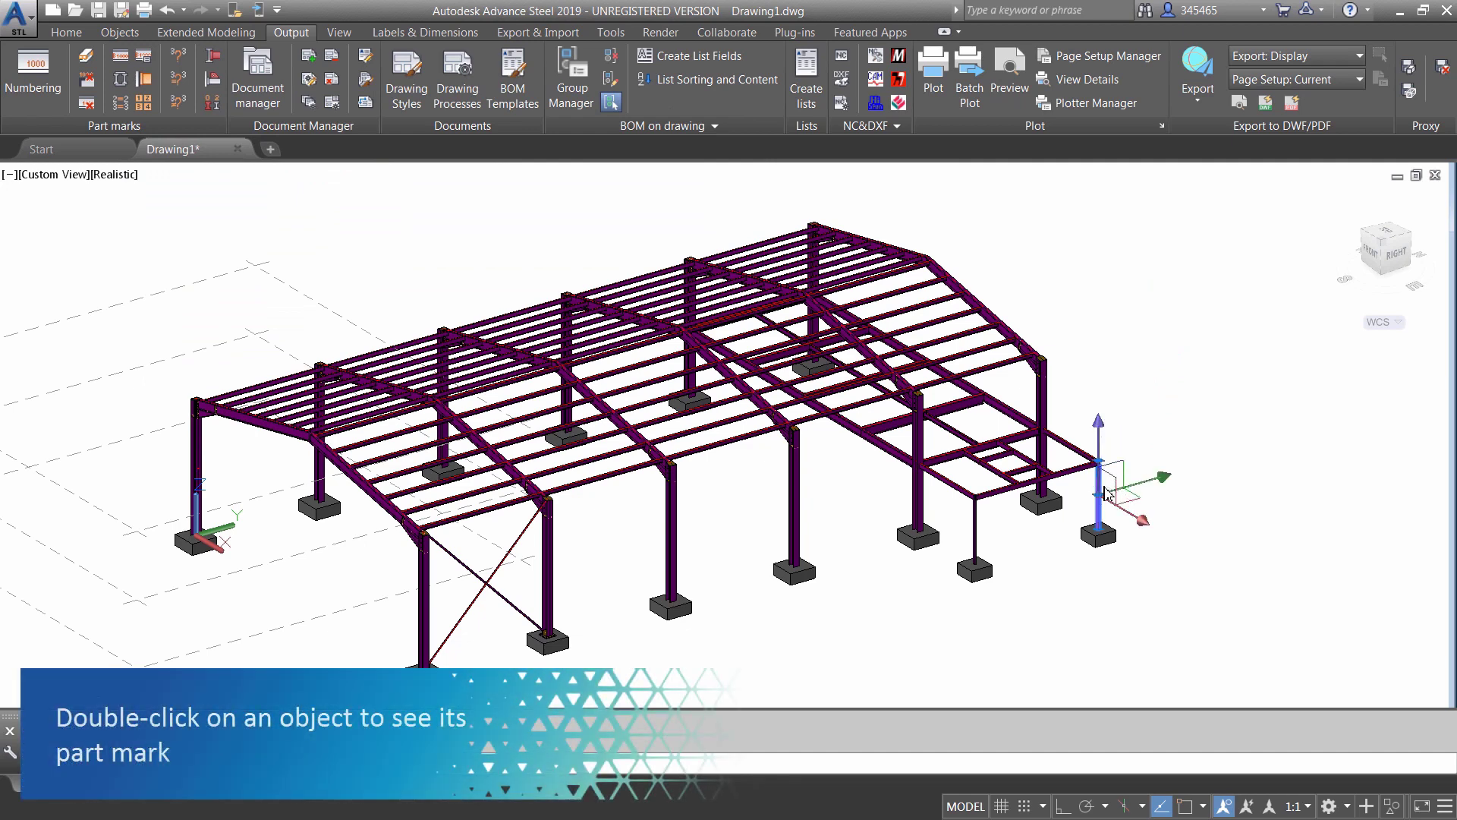
drag(1085, 351, 680, 247)
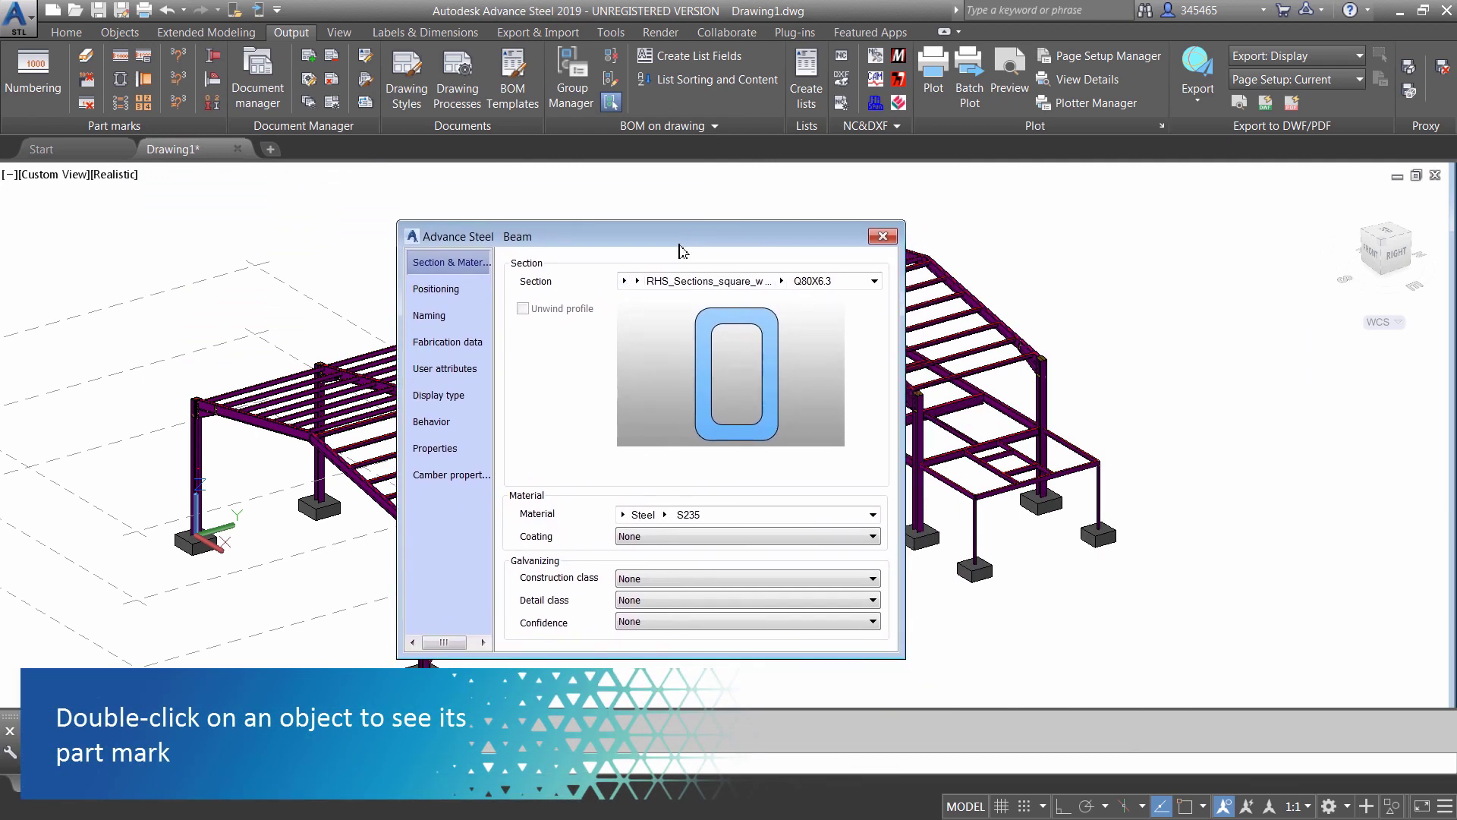
click(453, 322)
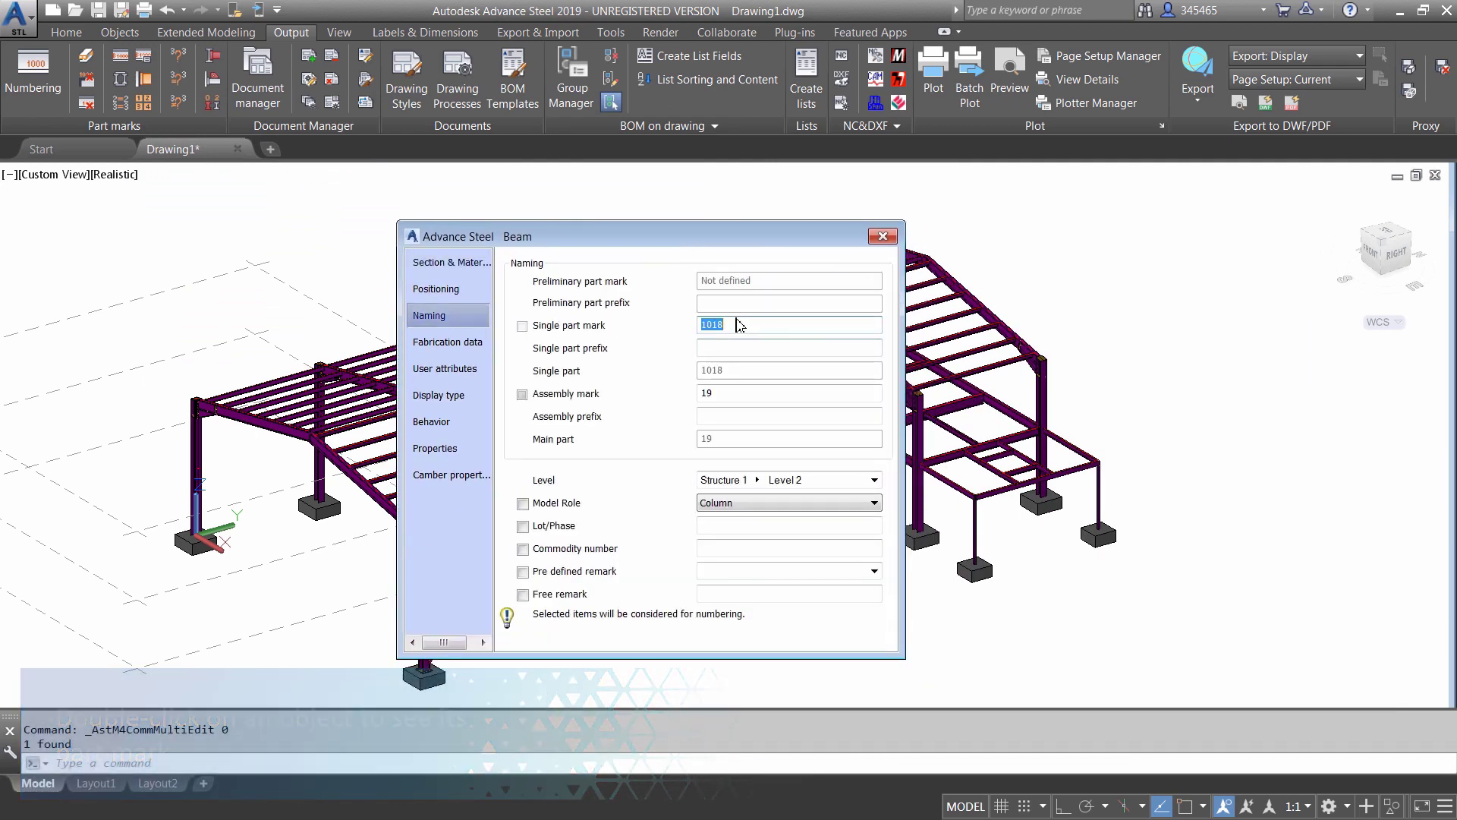
click(883, 237)
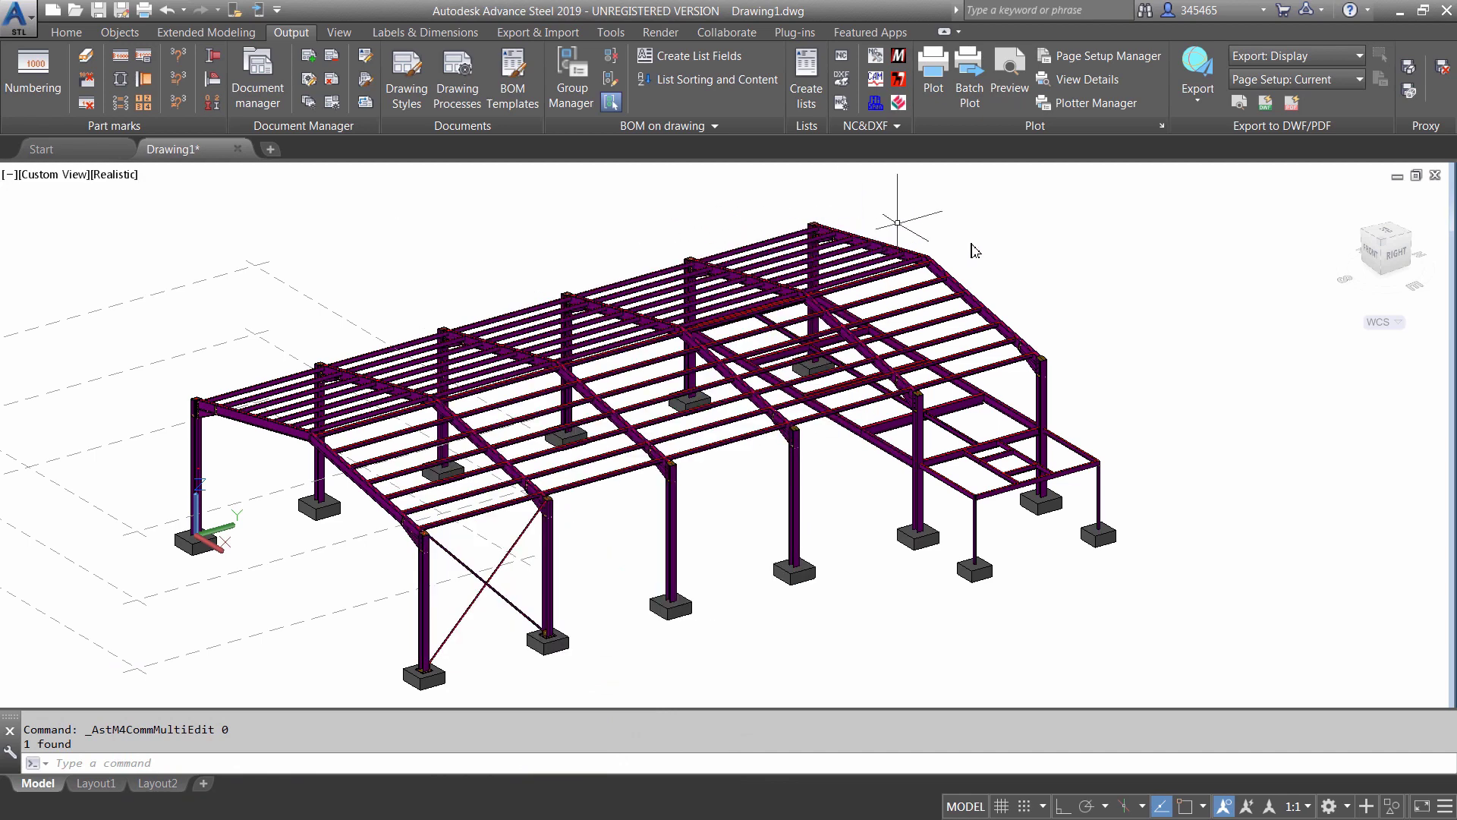
click(1101, 495)
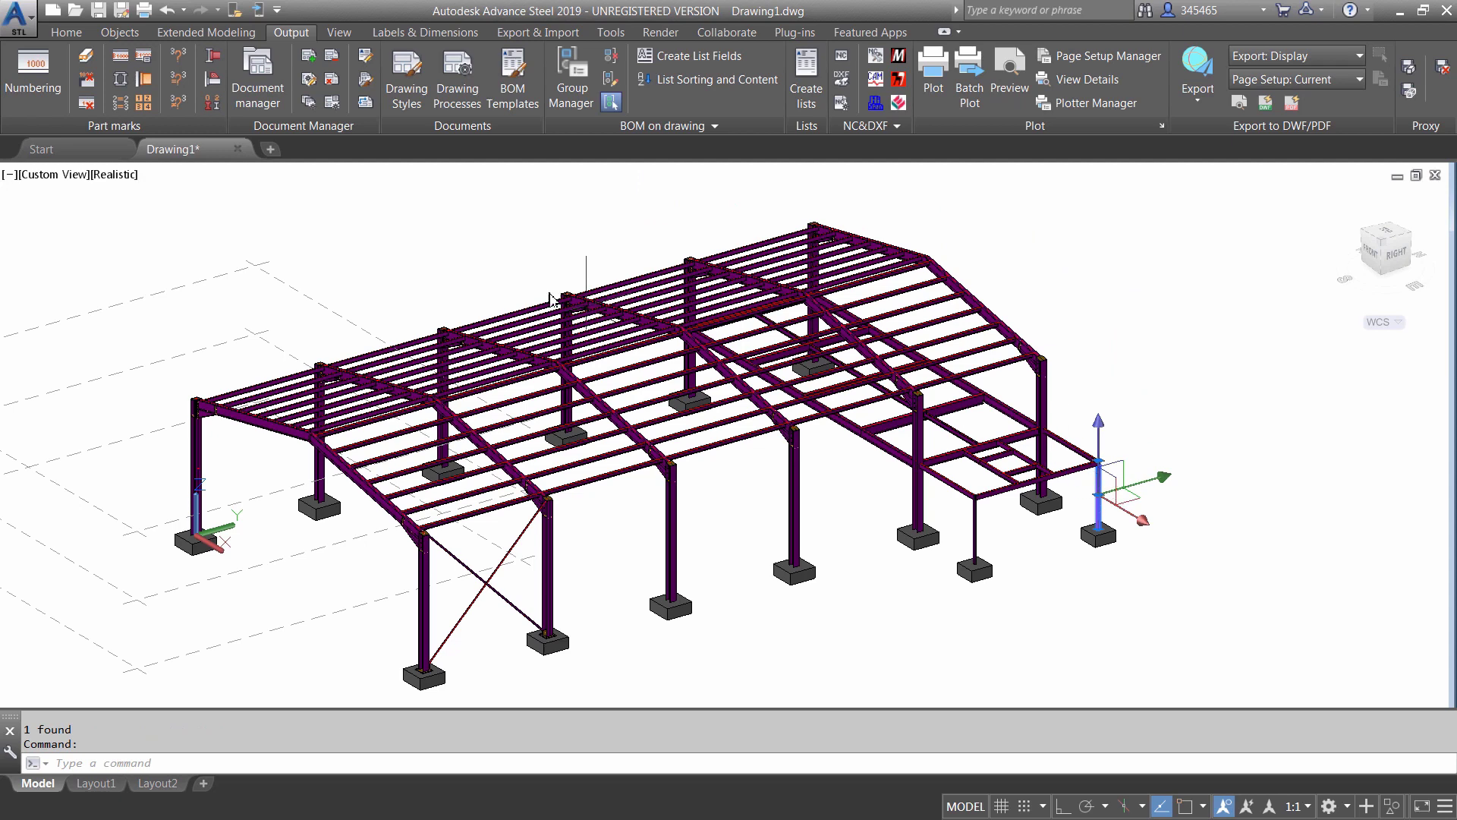
Run the selected-assemblies A4-to-A0 one-per-sheet process, creating the assembly 19 shop drawing.
click(461, 91)
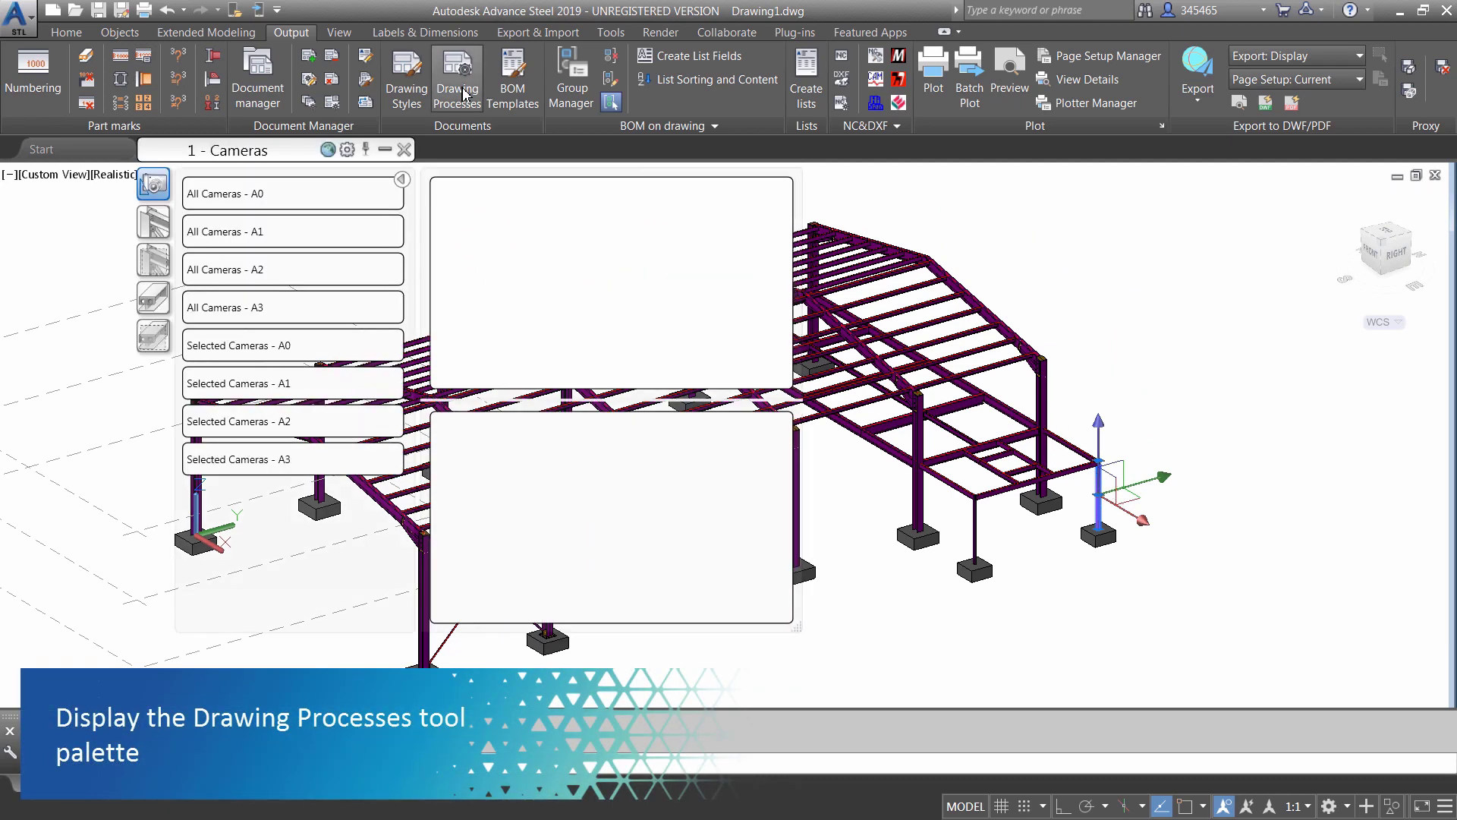
click(156, 228)
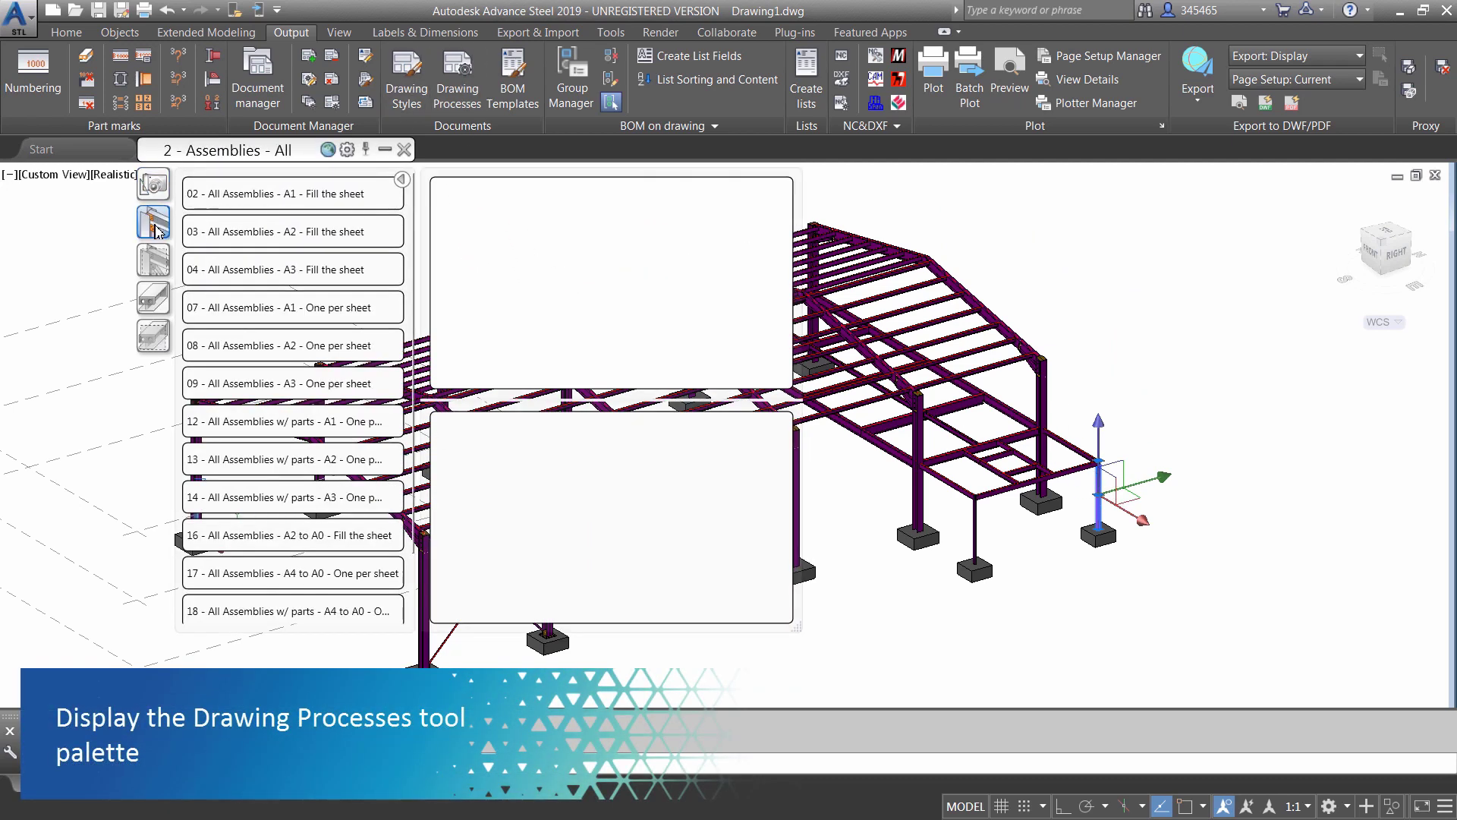
click(155, 262)
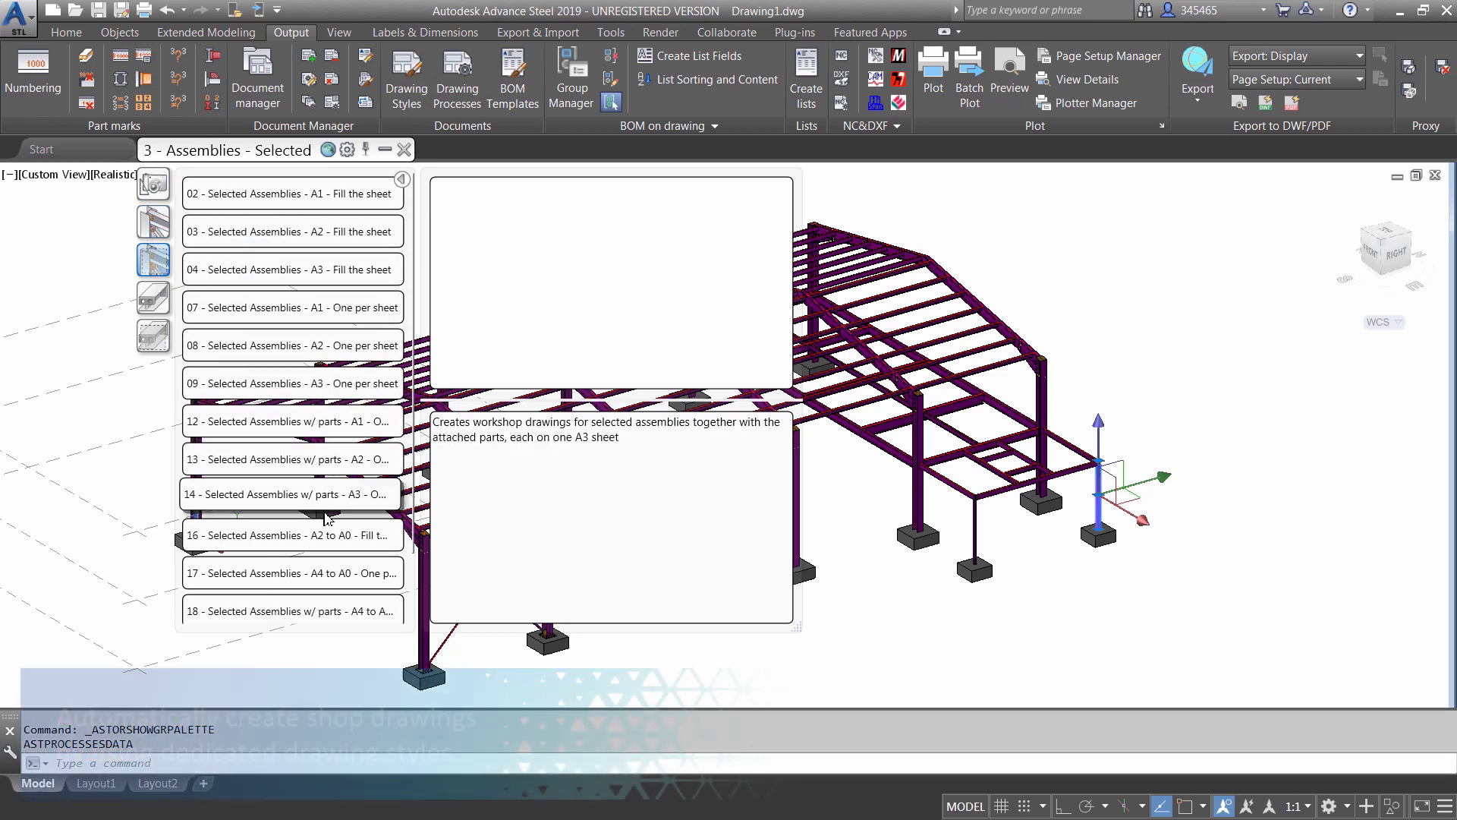
click(341, 586)
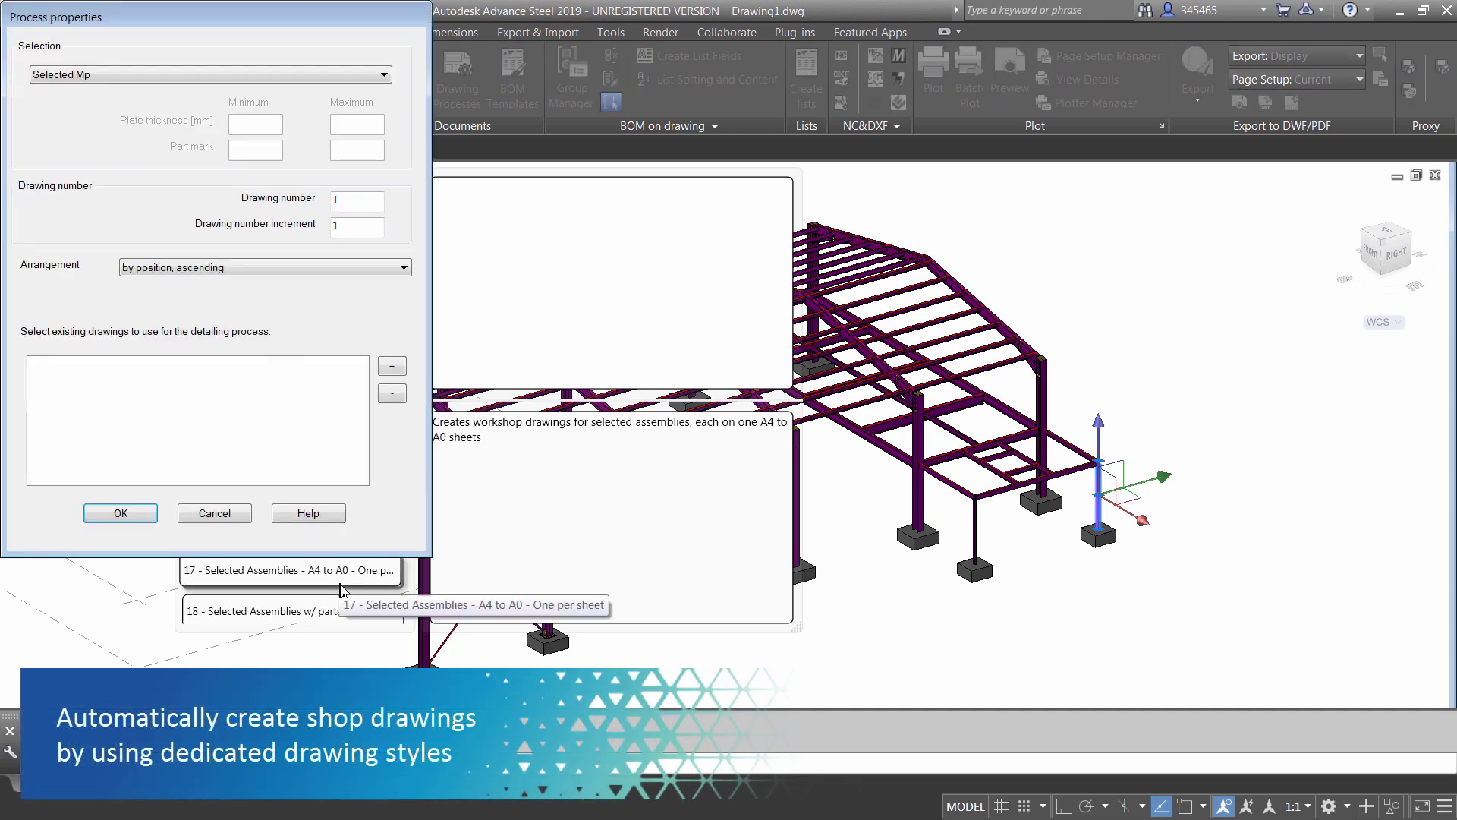
click(120, 513)
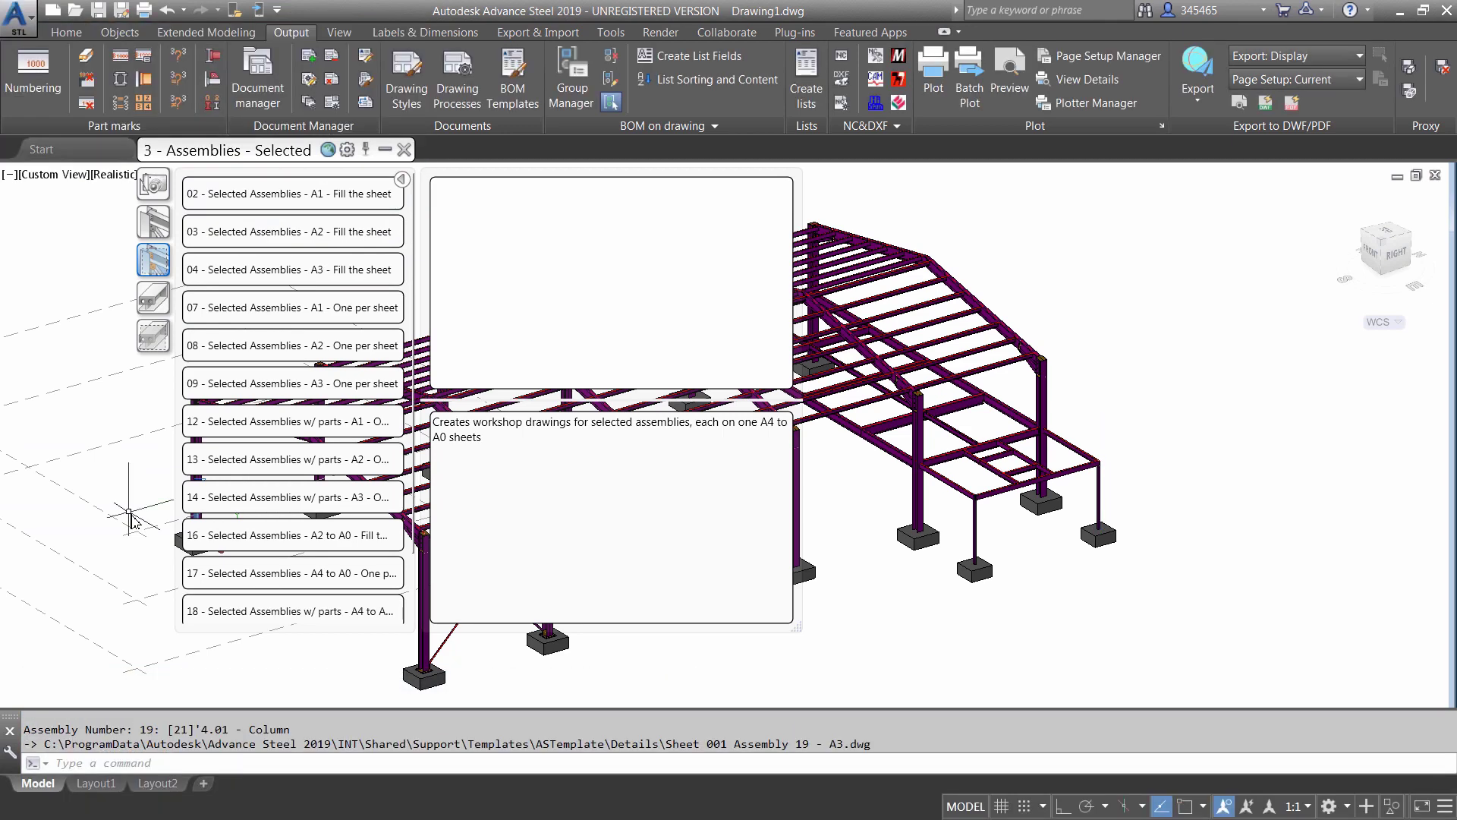
click(405, 150)
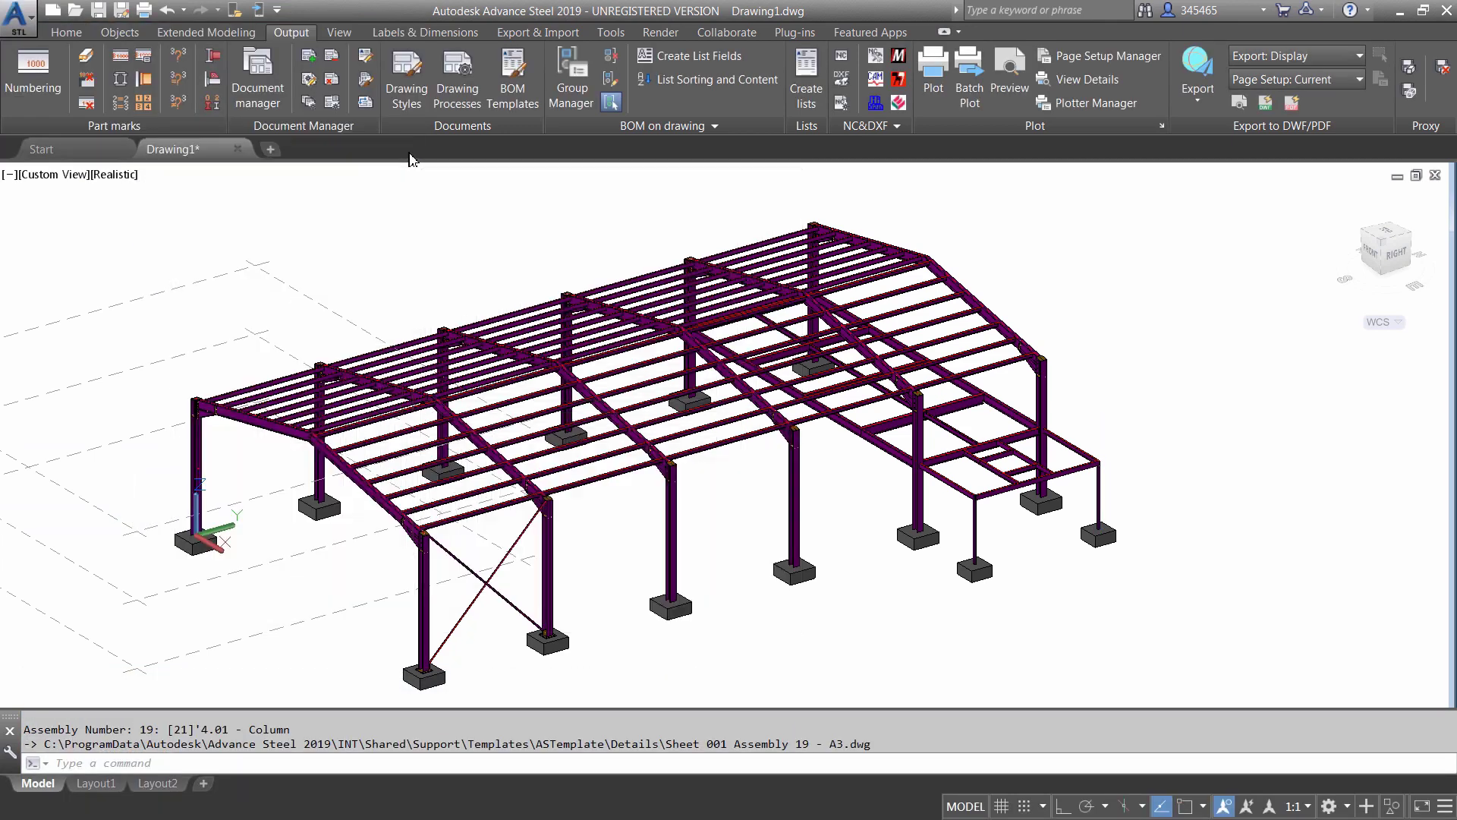
Find the up-to-date assembly 19 drawing in Document Manager and preview it.
click(267, 99)
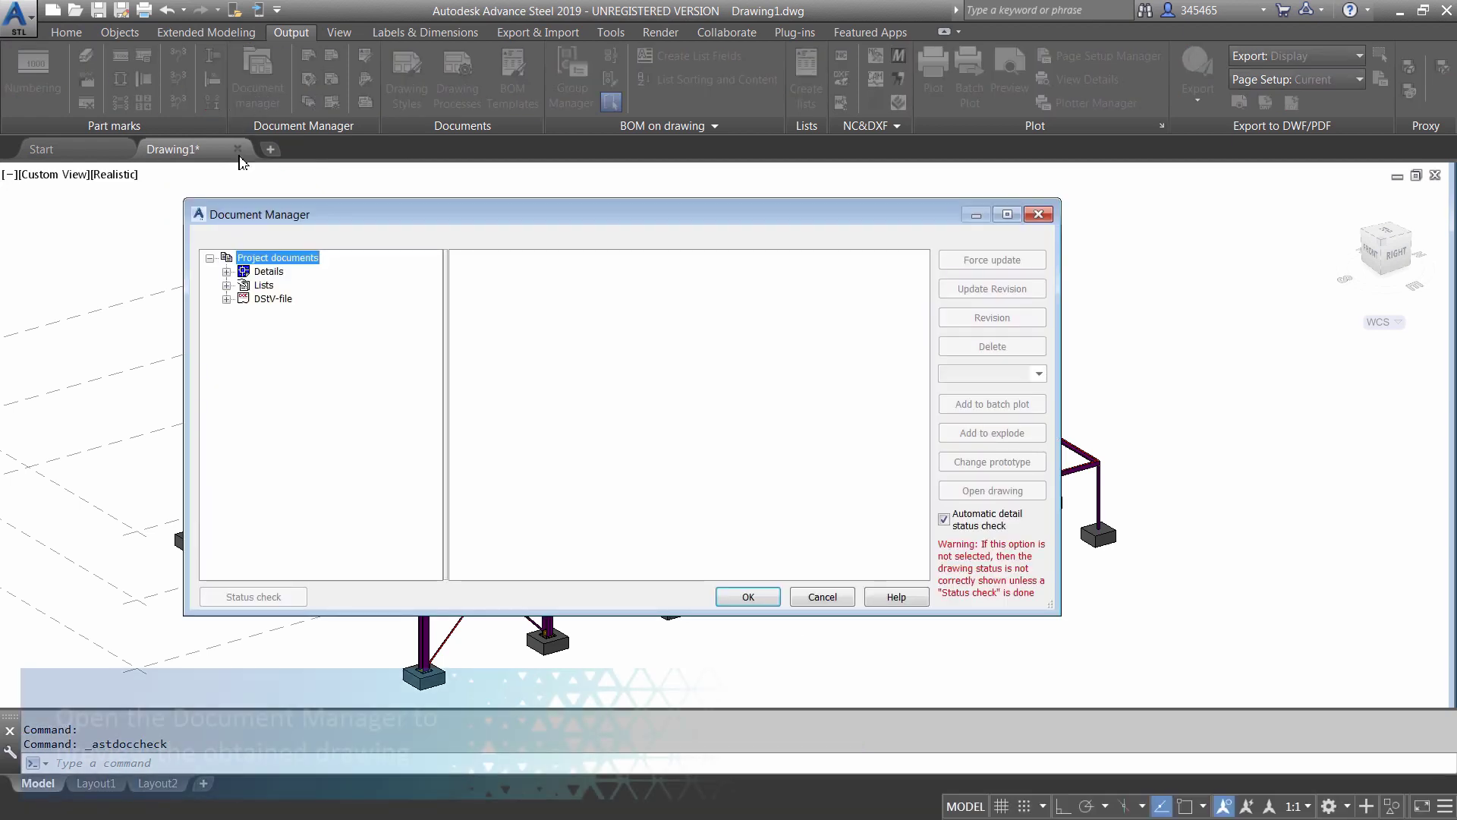
click(226, 270)
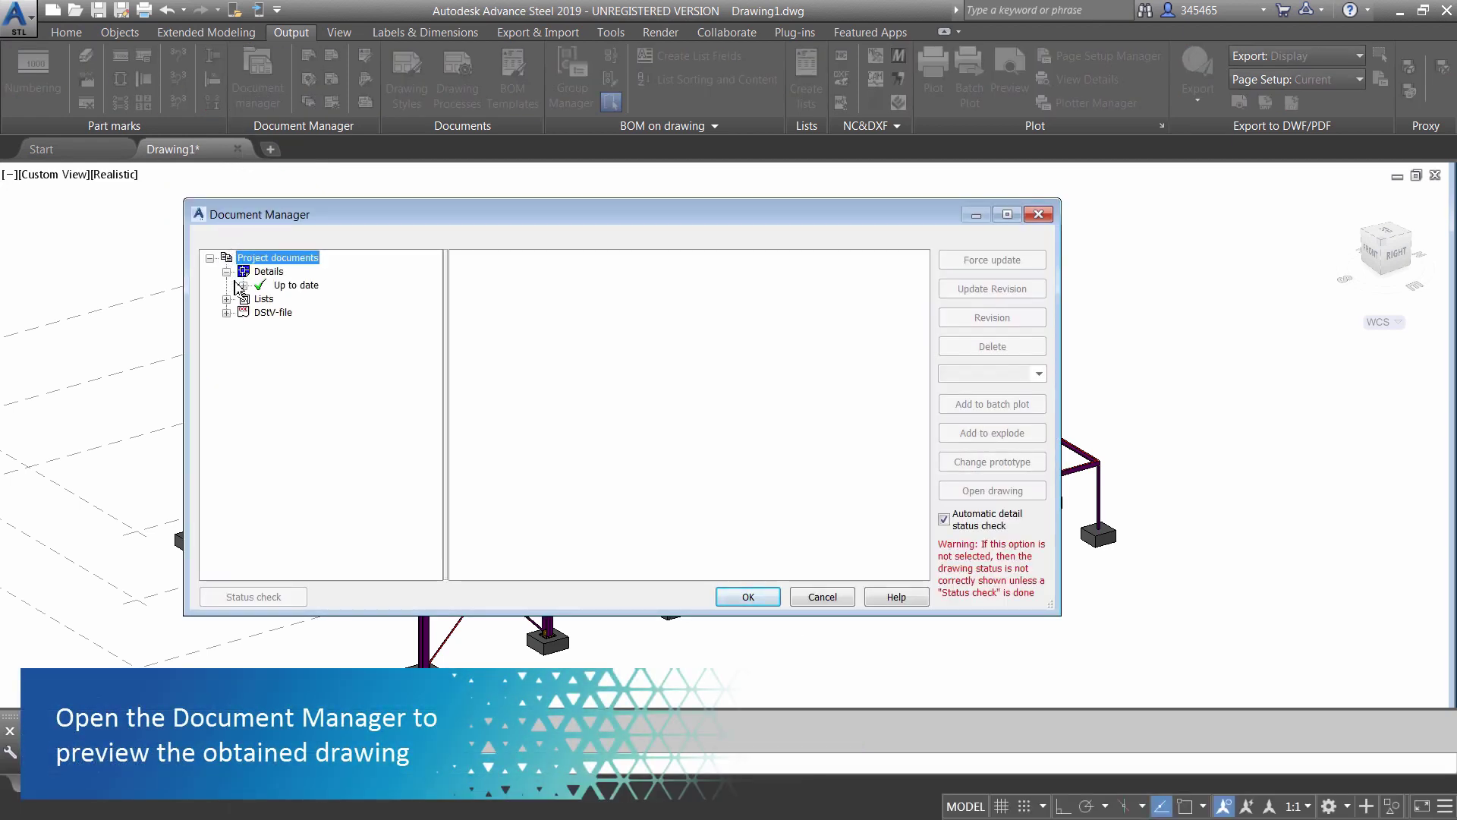
click(243, 285)
click(332, 299)
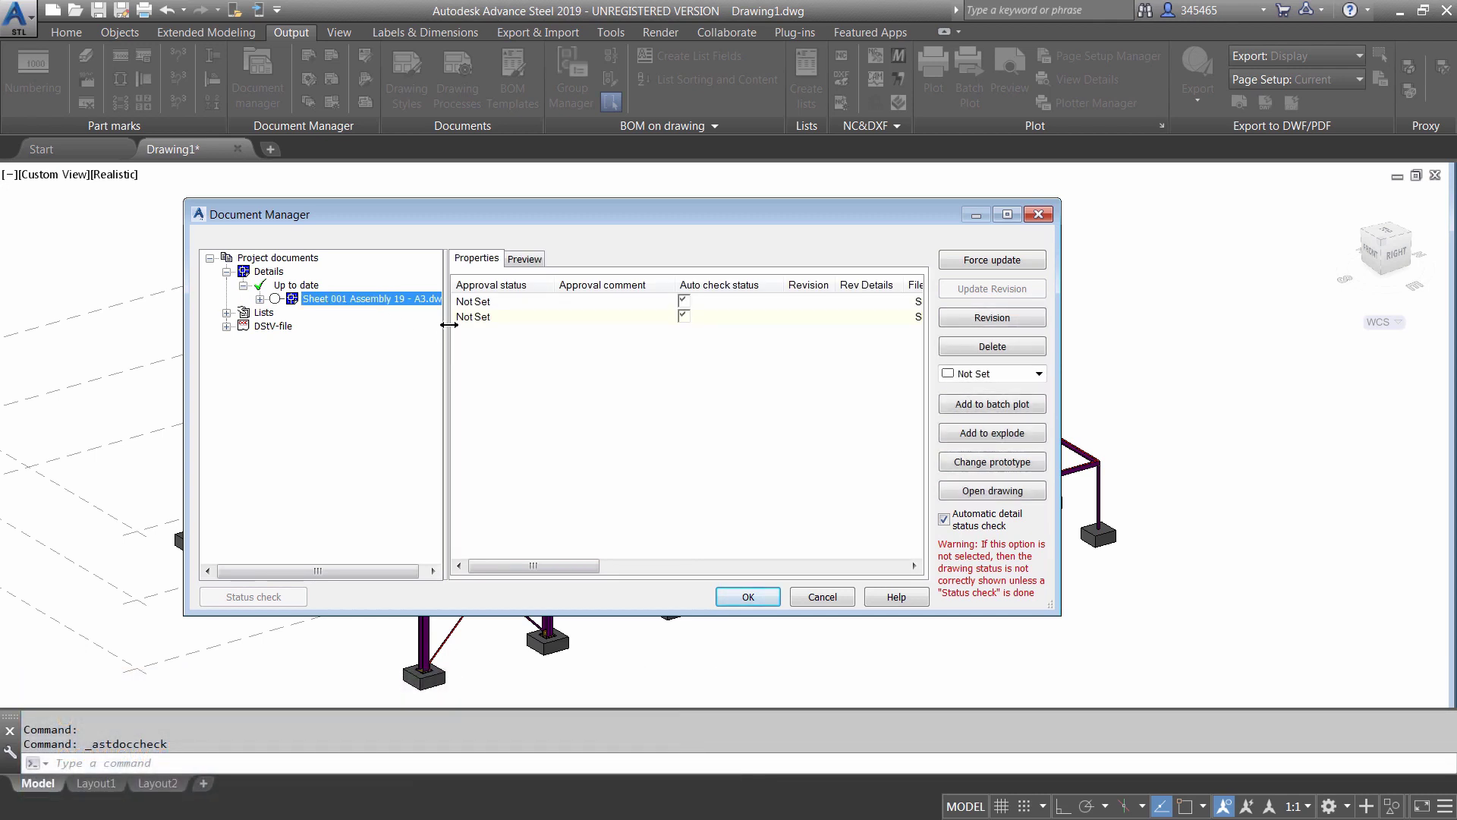
mouse_move(449, 325)
mouse_down()
mouse_move(644, 353)
mouse_move(483, 352)
mouse_up()
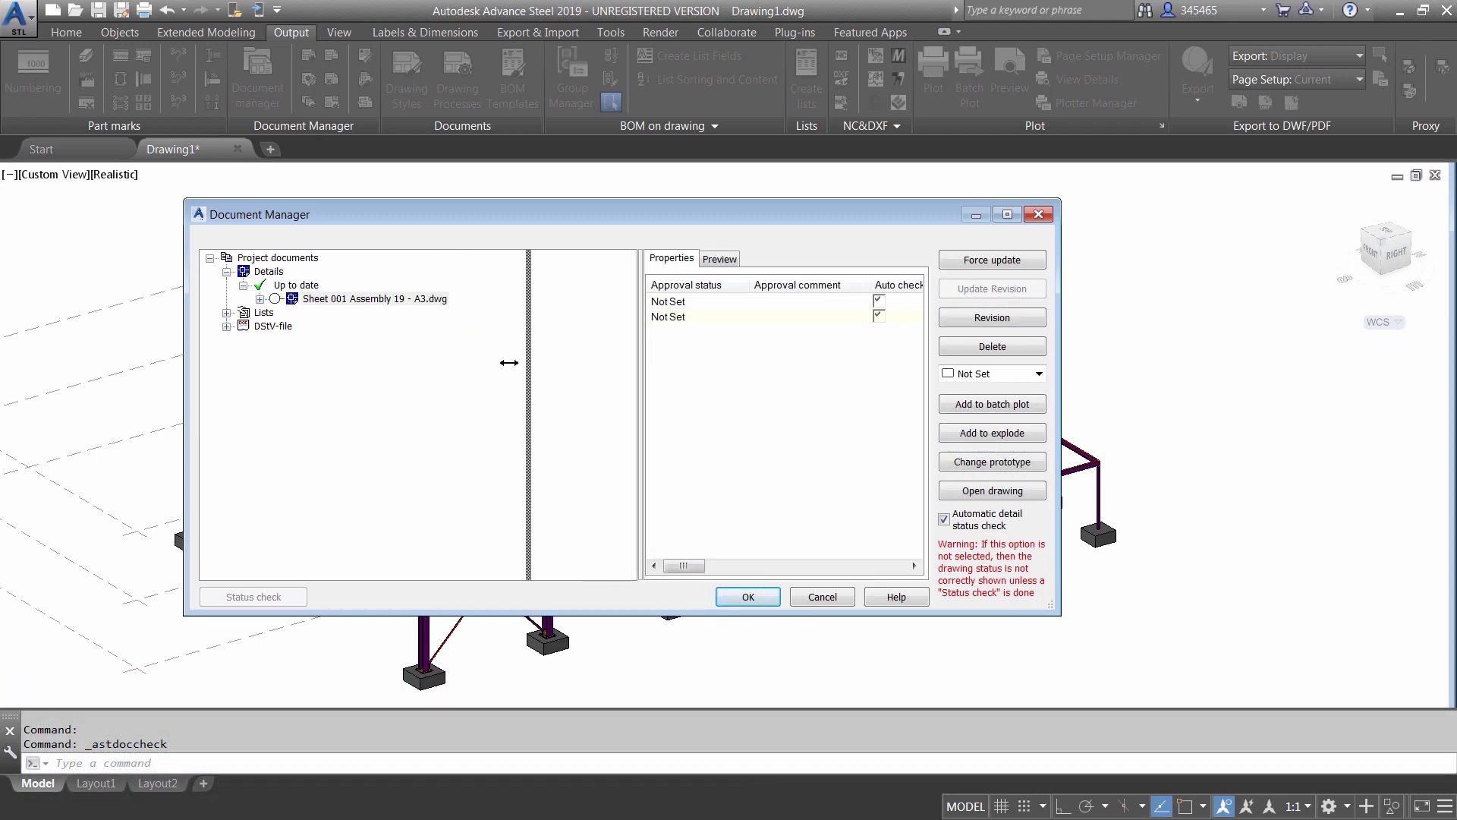
click(566, 262)
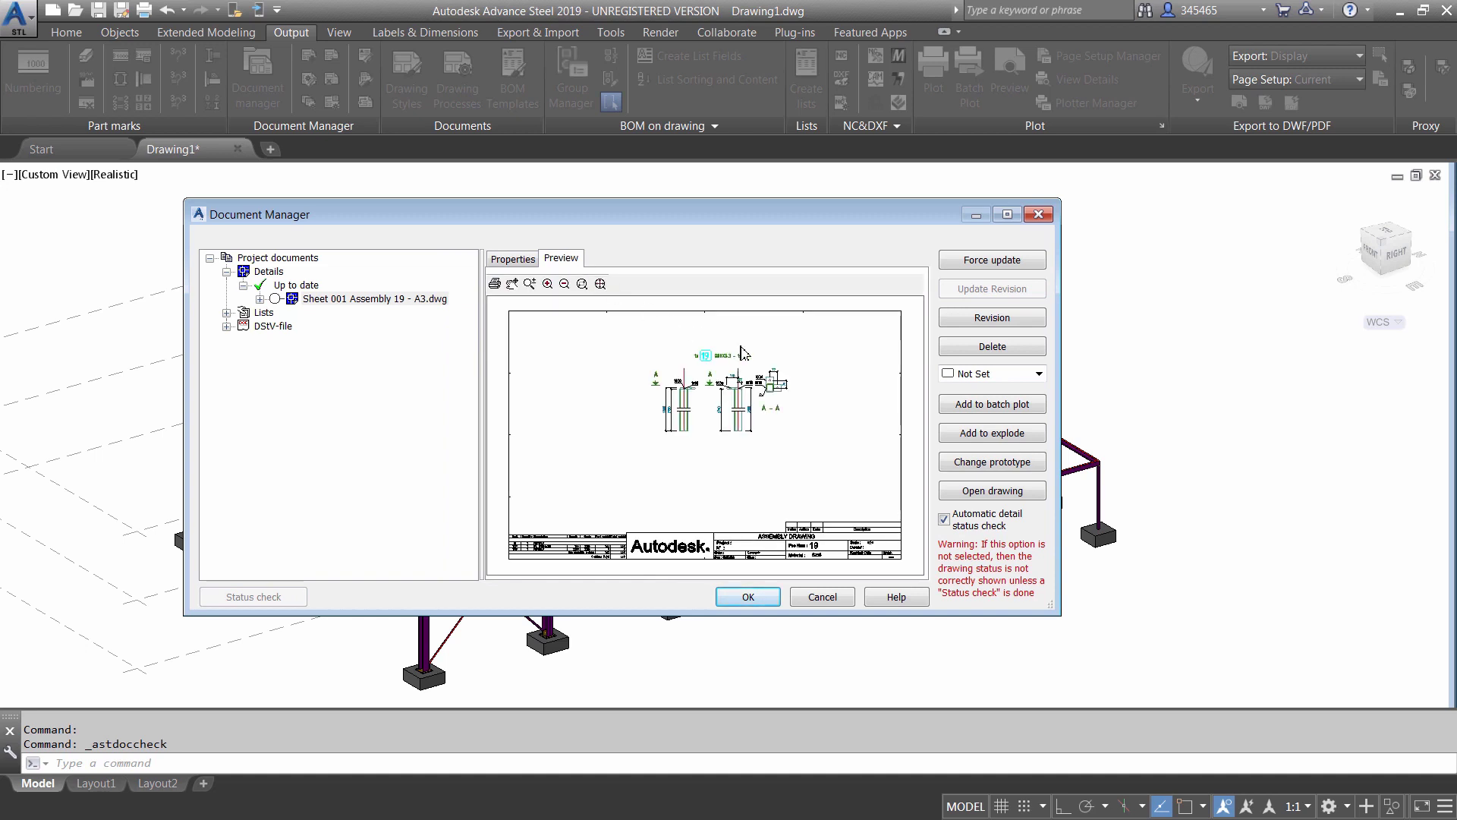
Change its prototype to ASDETPROTO-ASSEMBLY-A4.dwg and open the resulting A4 sheet.
click(1013, 465)
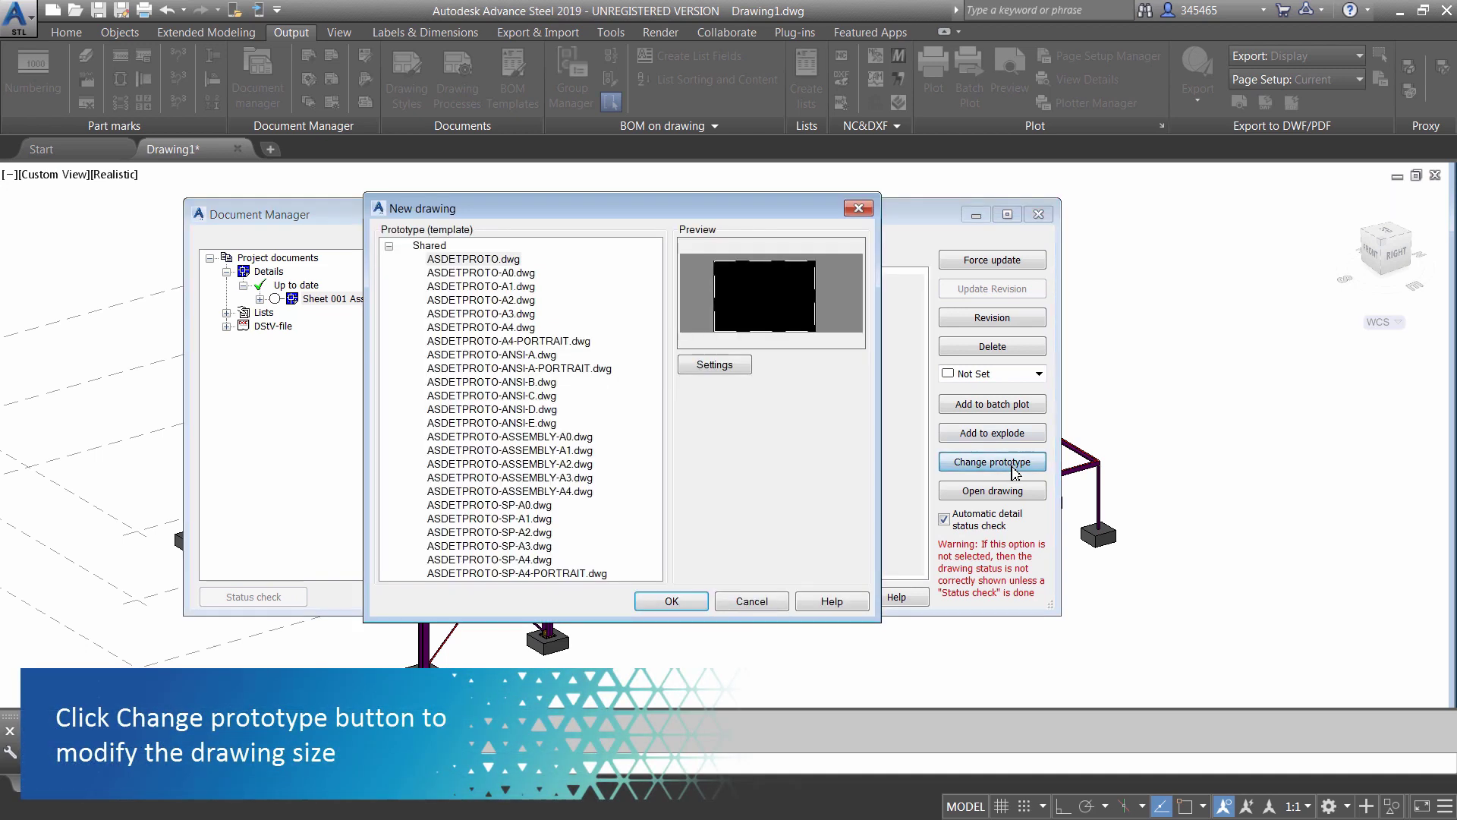
click(570, 491)
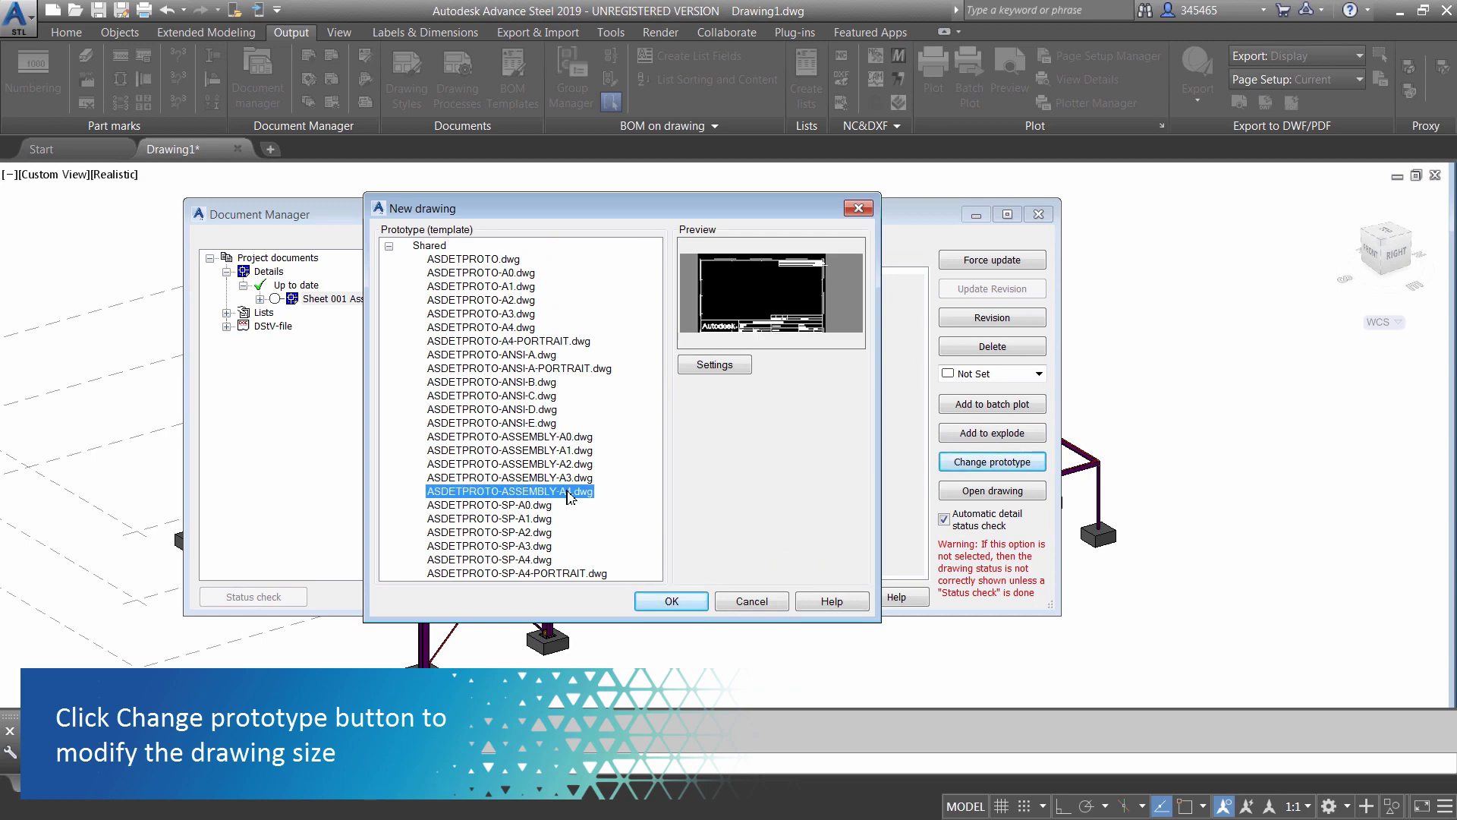
click(669, 602)
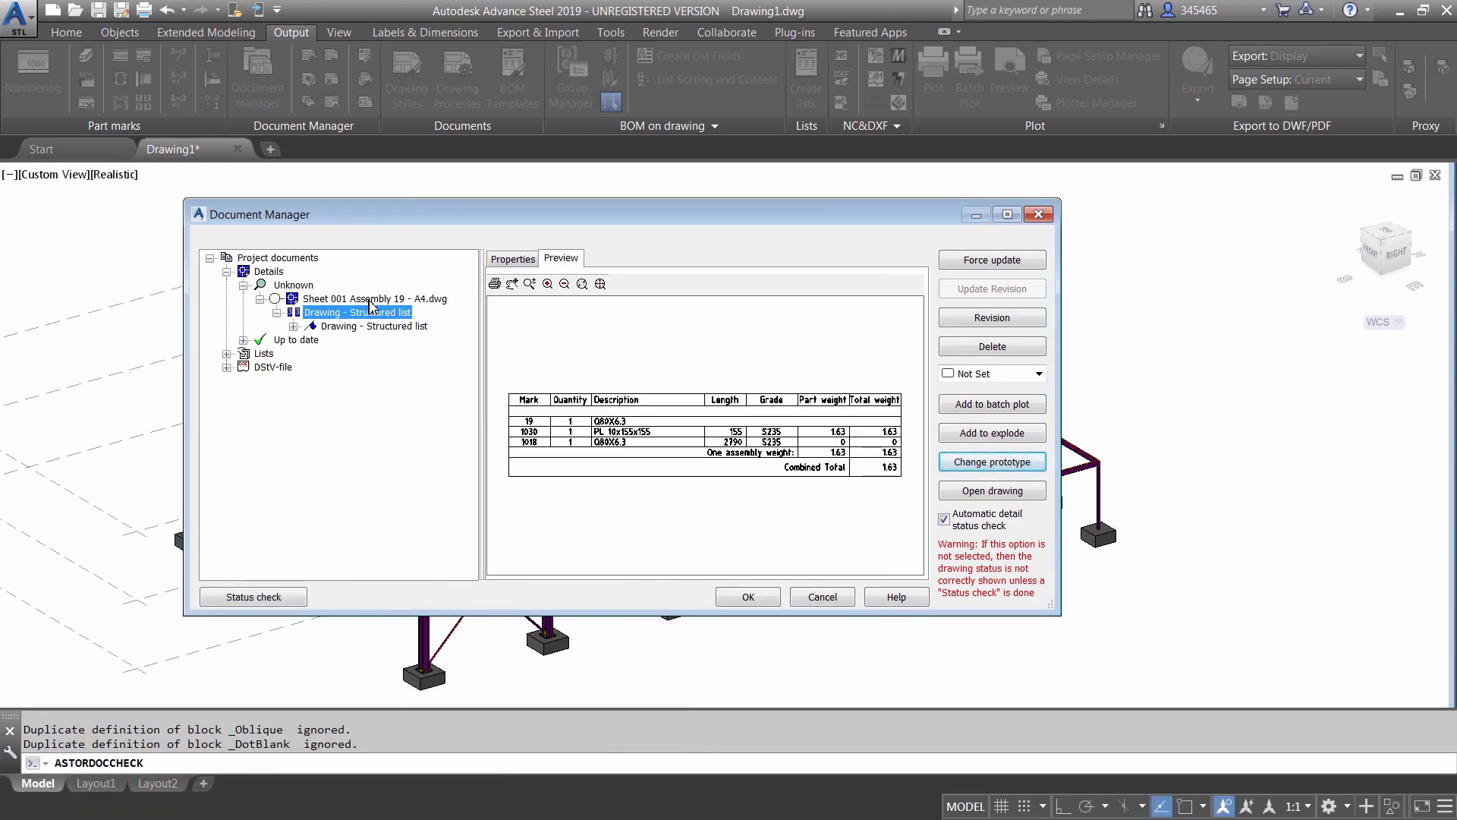
click(368, 299)
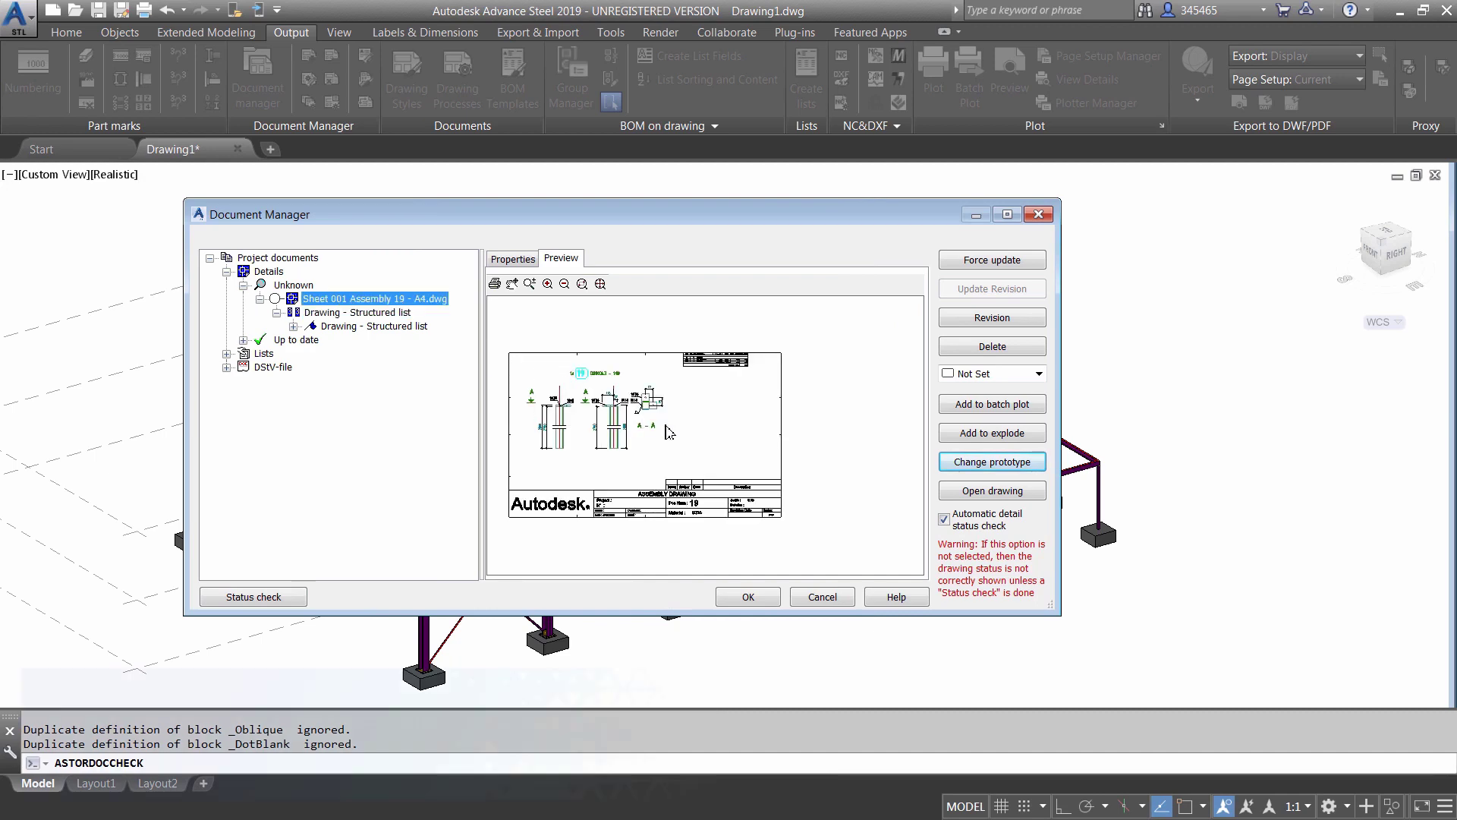
click(1000, 492)
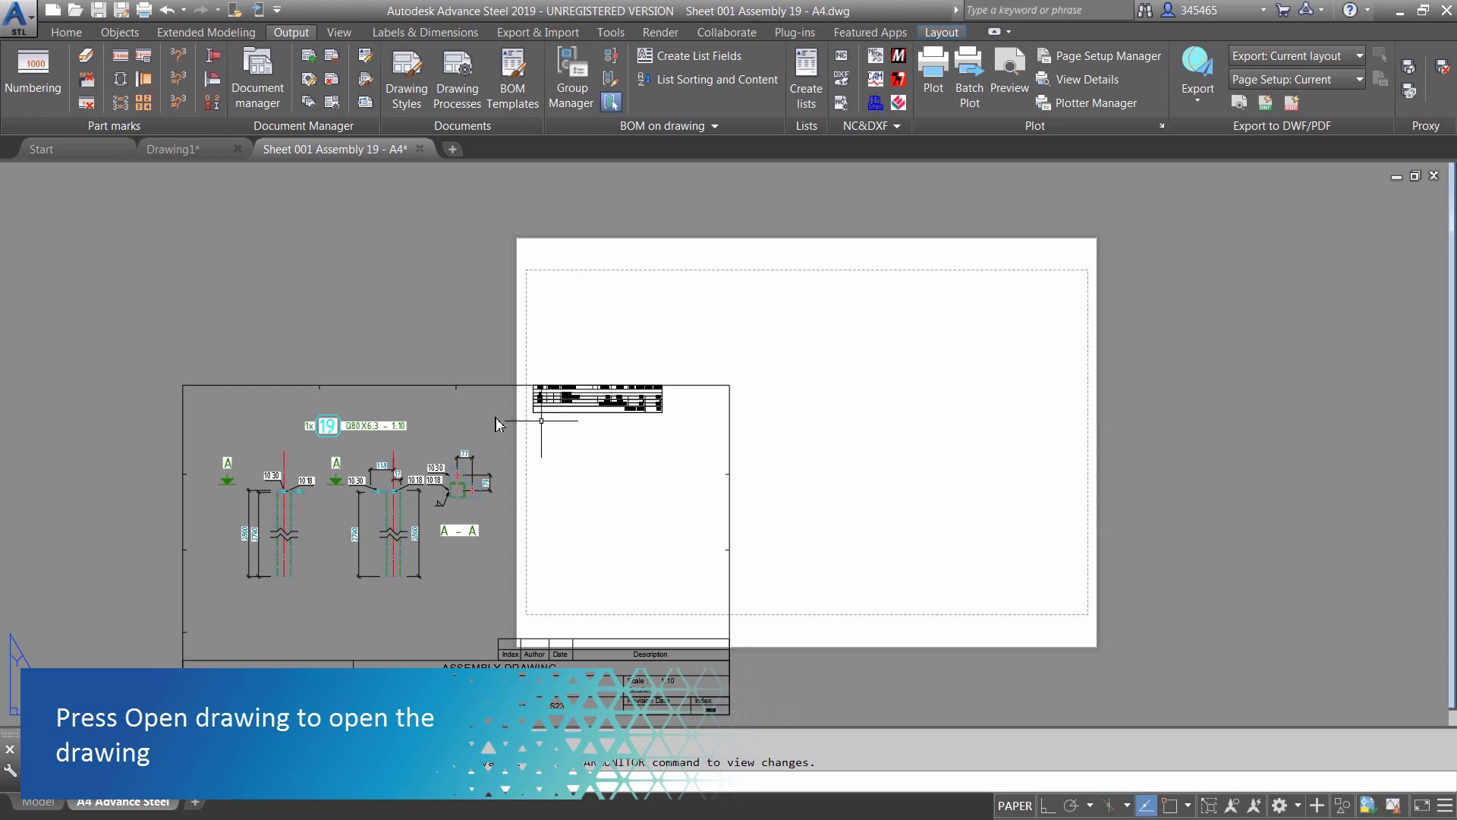
Move the whole assembly 19 drawing inside the A4 sheet frame.
click(169, 372)
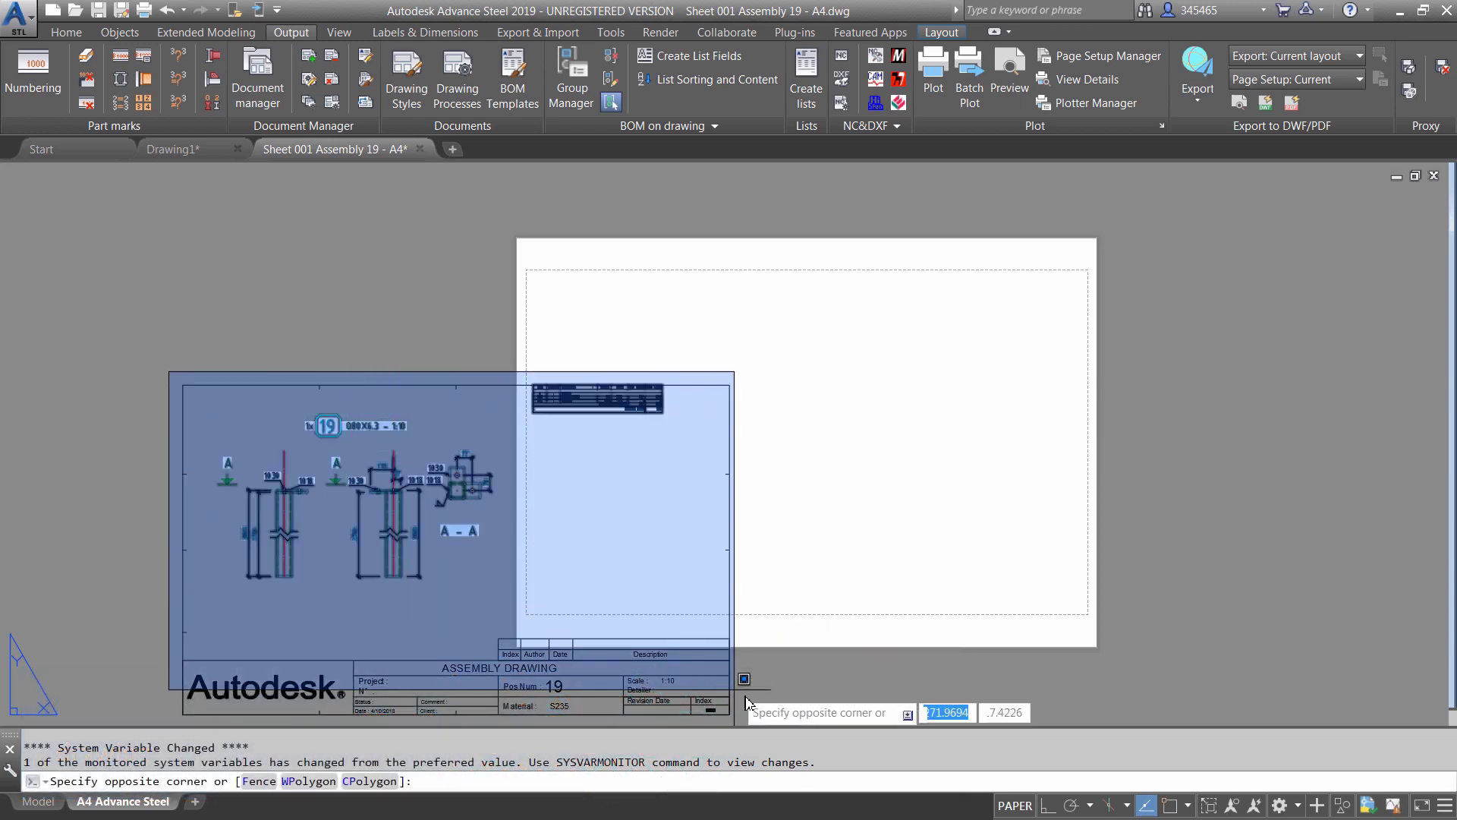
click(769, 723)
right_click(806, 534)
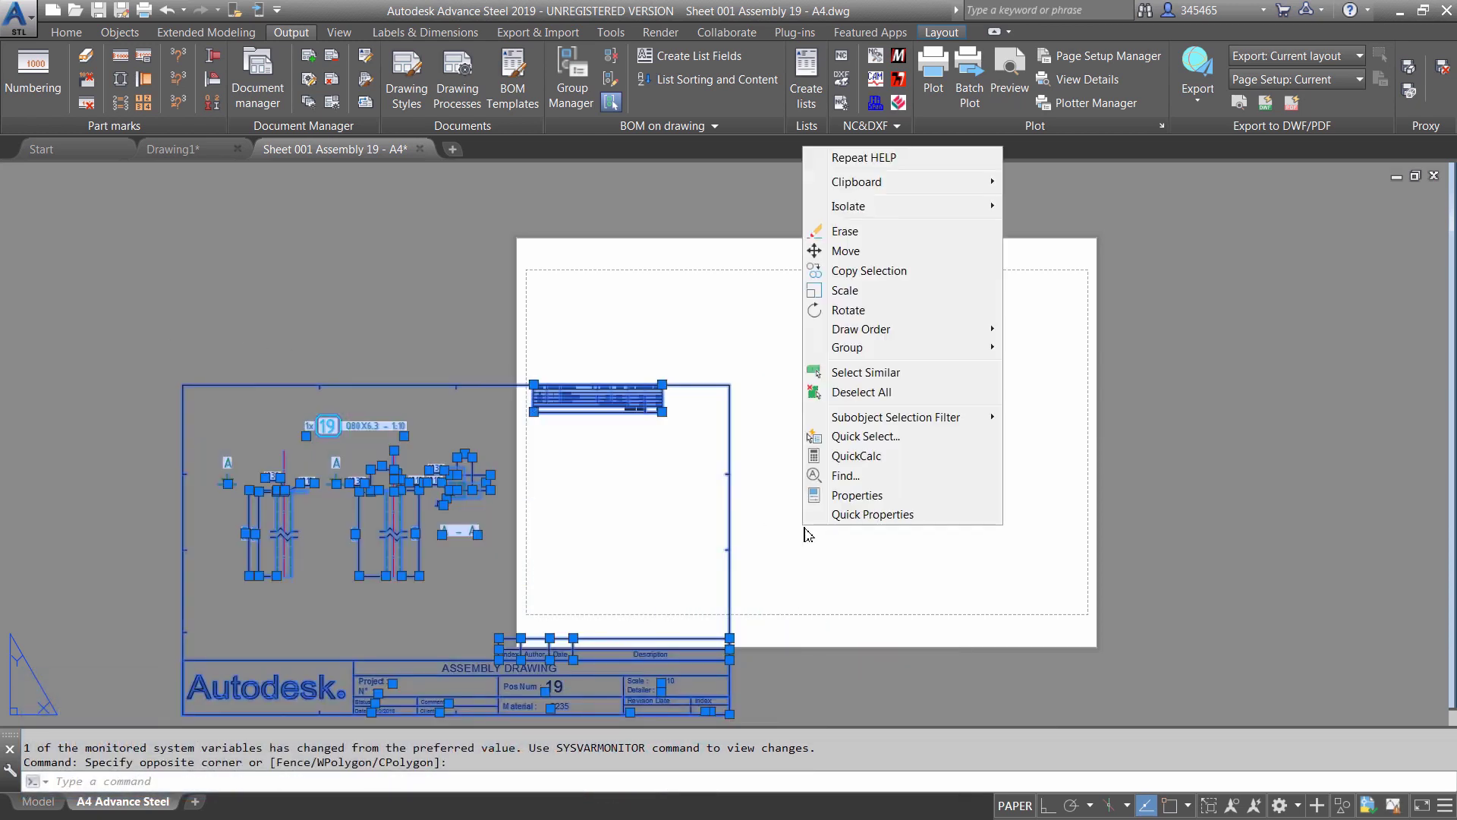
click(845, 250)
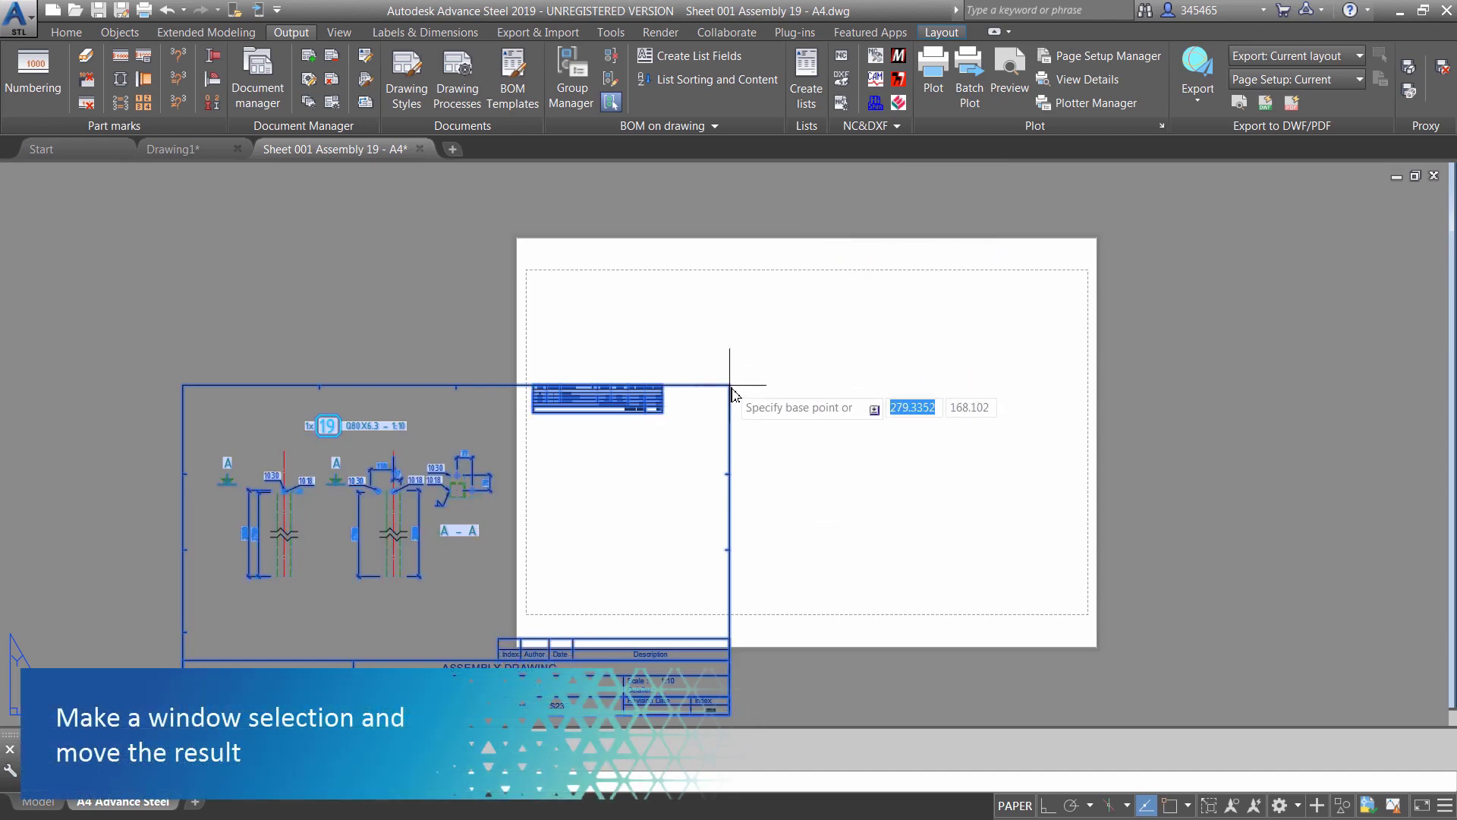
click(730, 385)
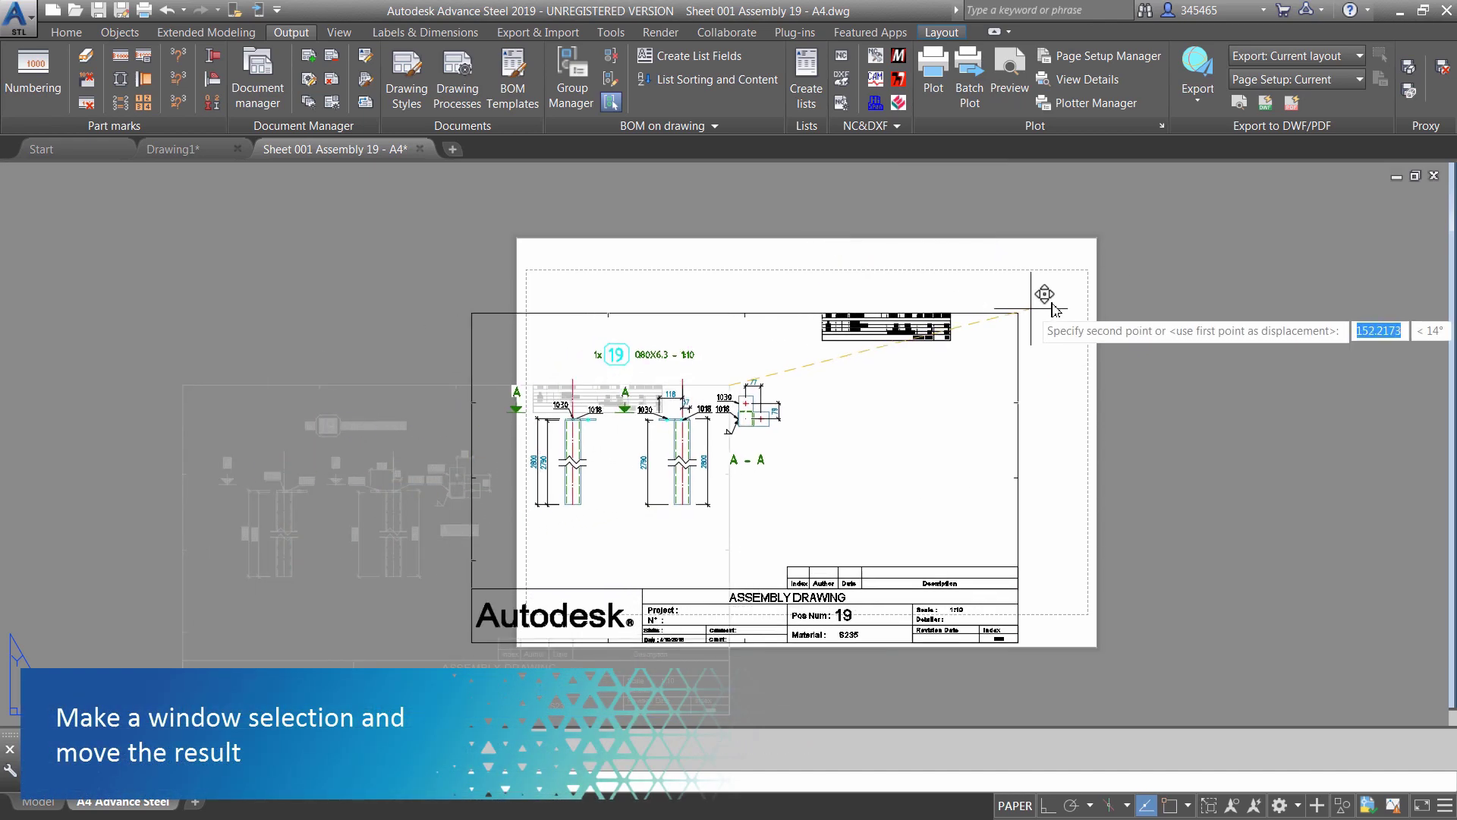
click(1091, 291)
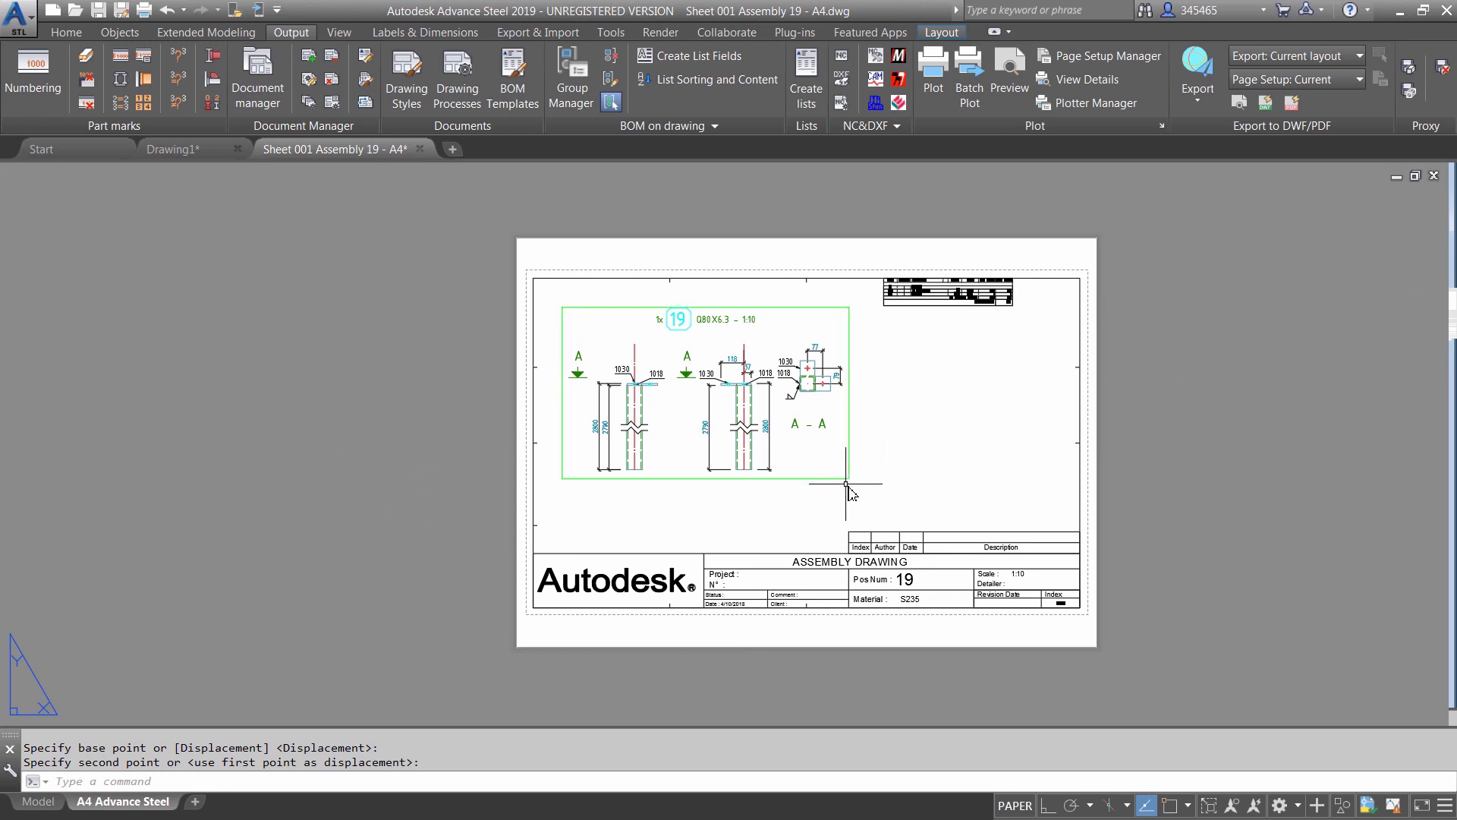
Shift all the assembly views lower and further right on the sheet.
scroll(848, 484, up, 2)
middle_drag(1025, 429, 948, 451)
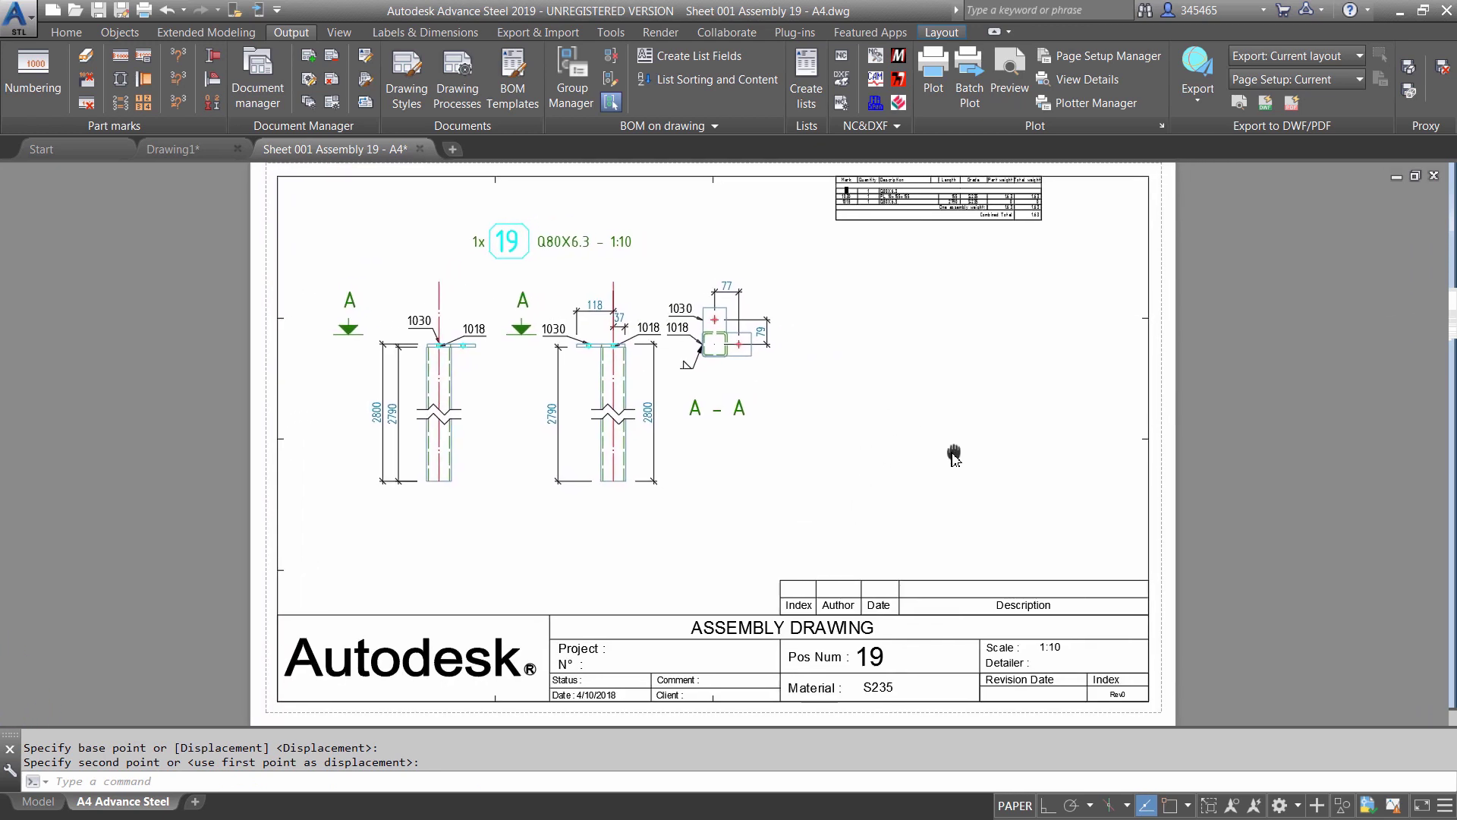
drag(314, 212, 758, 497)
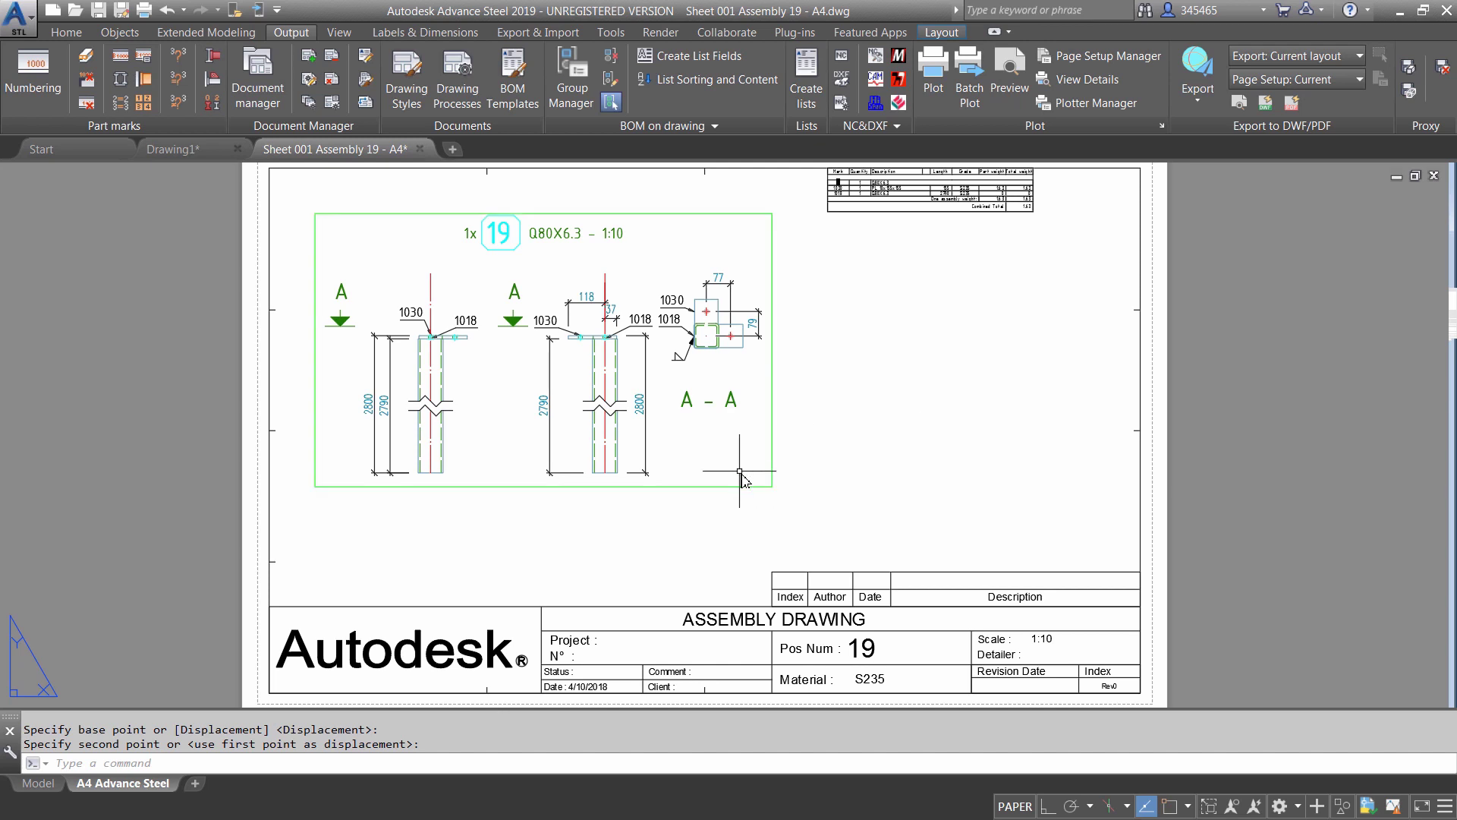
right_click(839, 443)
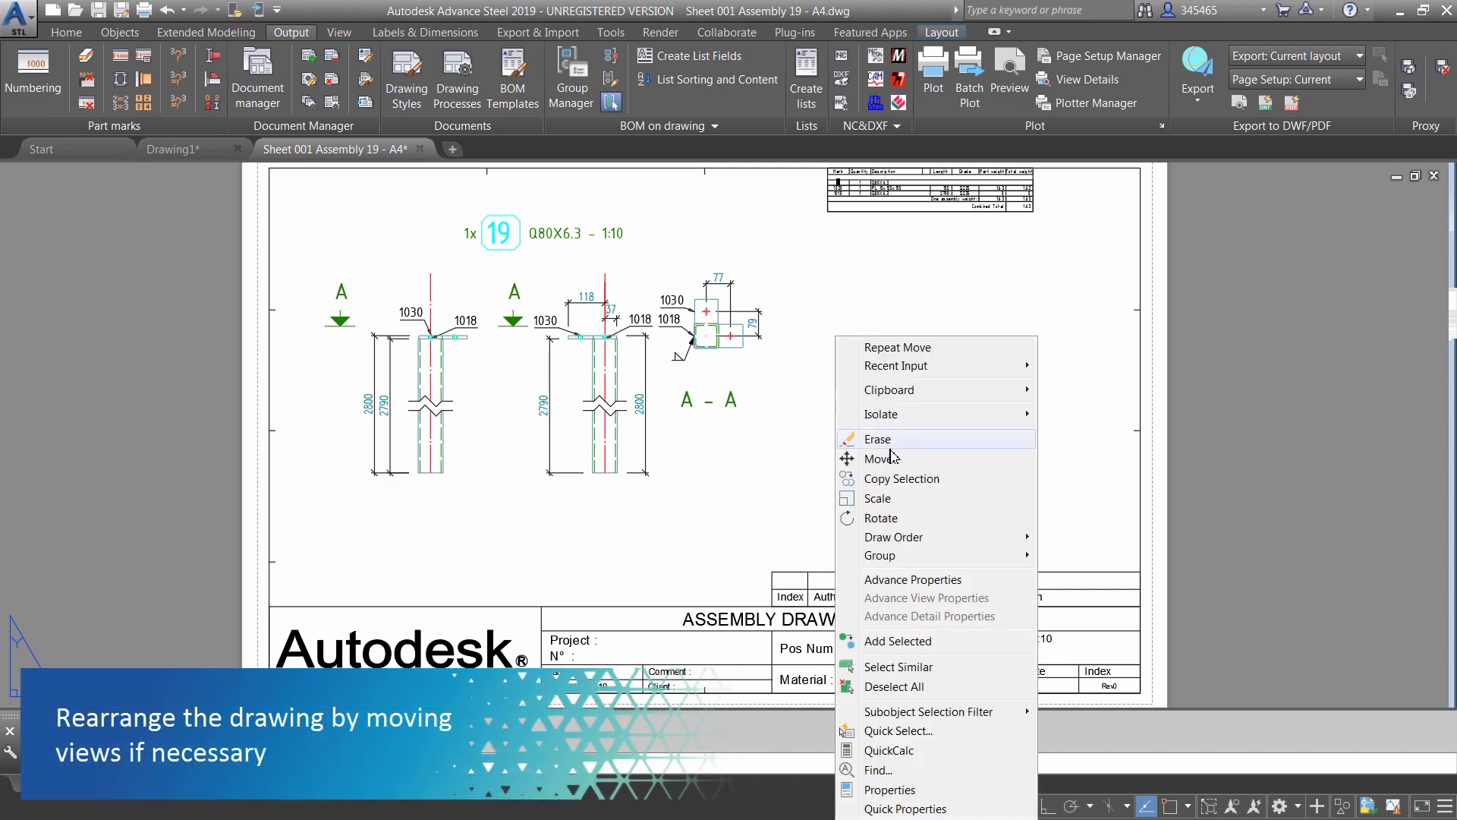
click(858, 459)
click(771, 450)
click(877, 495)
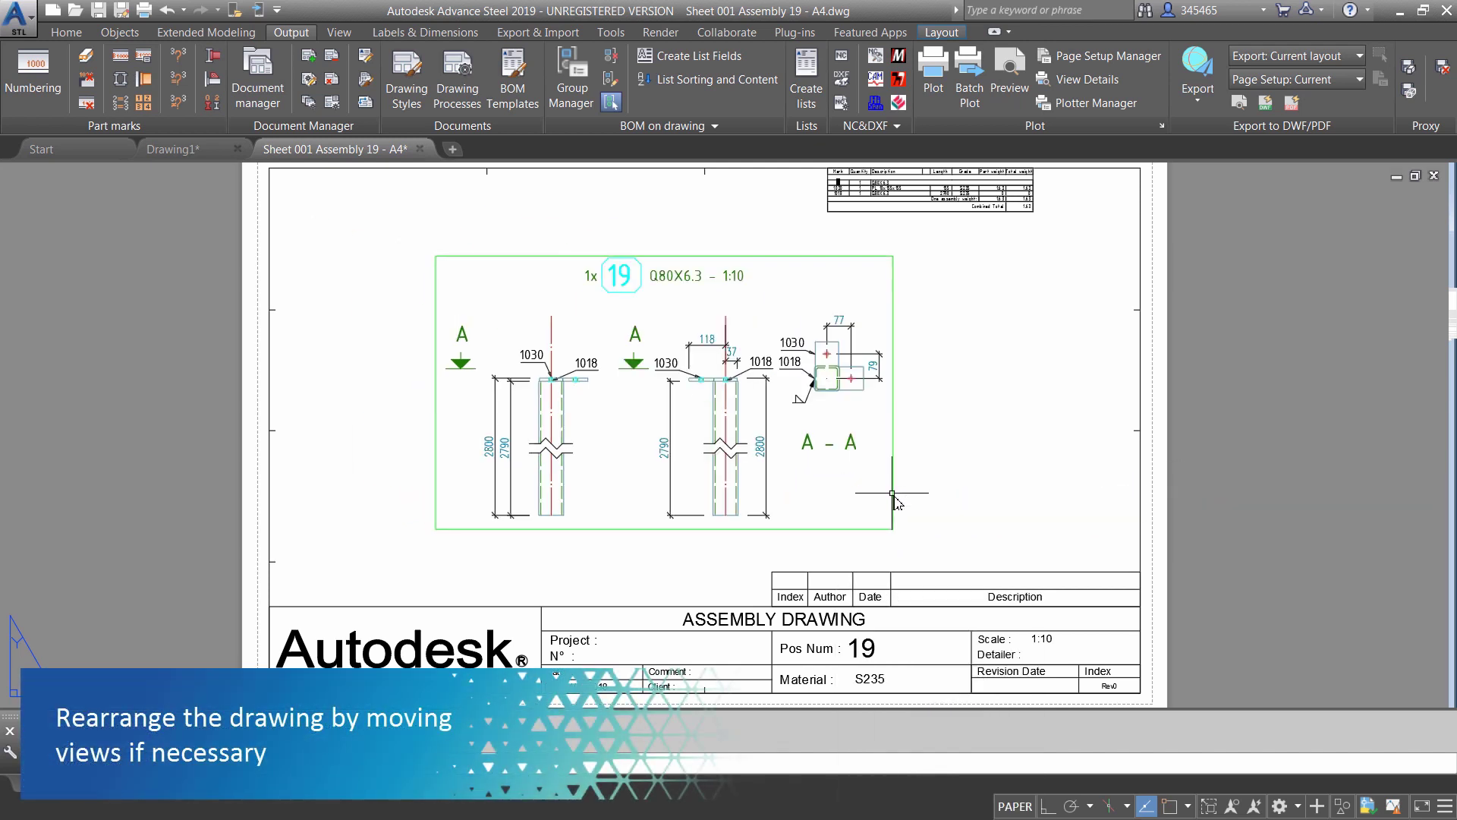
Move the A-A section view further to the right.
click(880, 317)
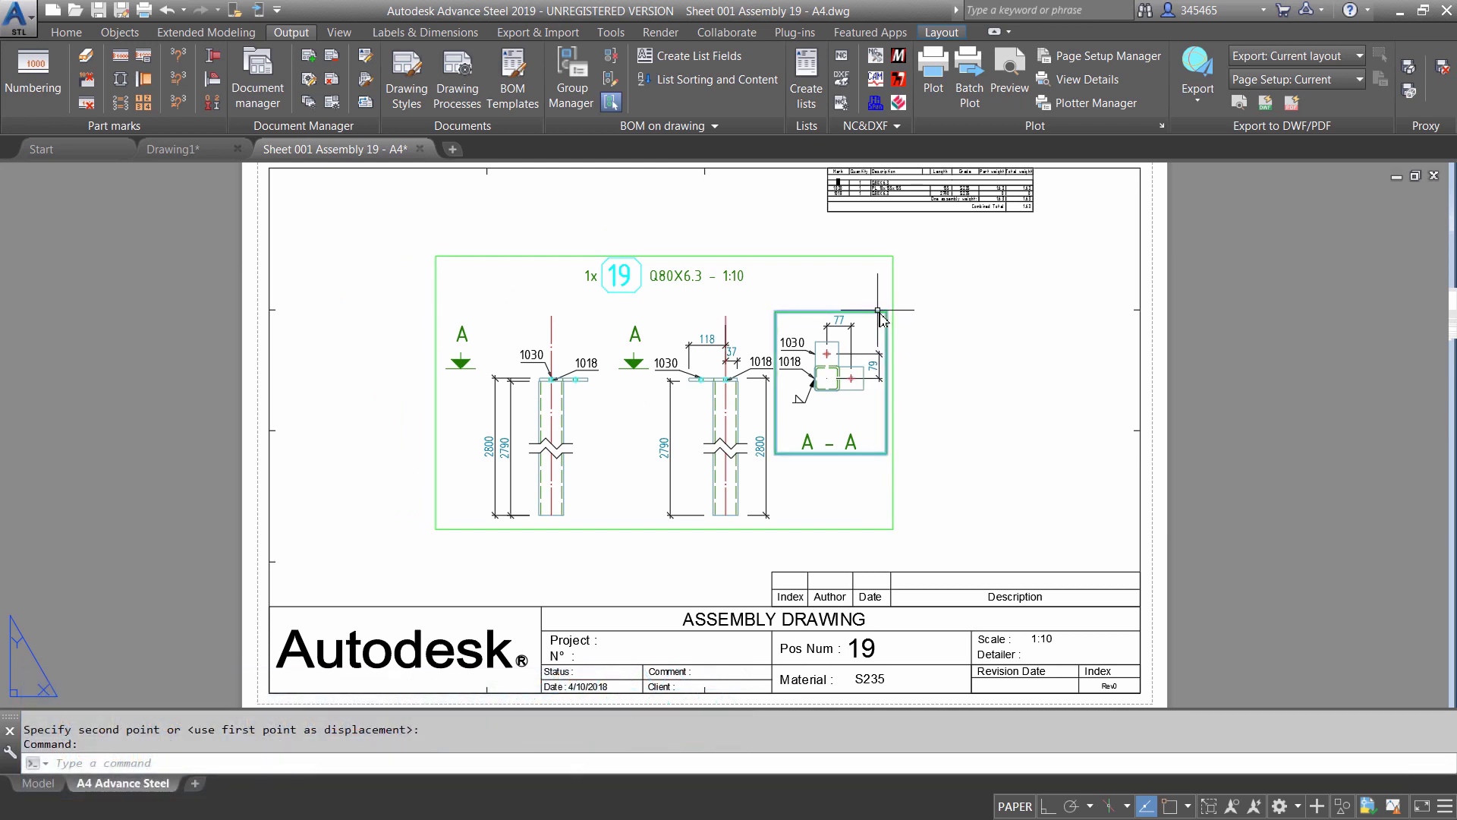
right_click(880, 317)
click(892, 431)
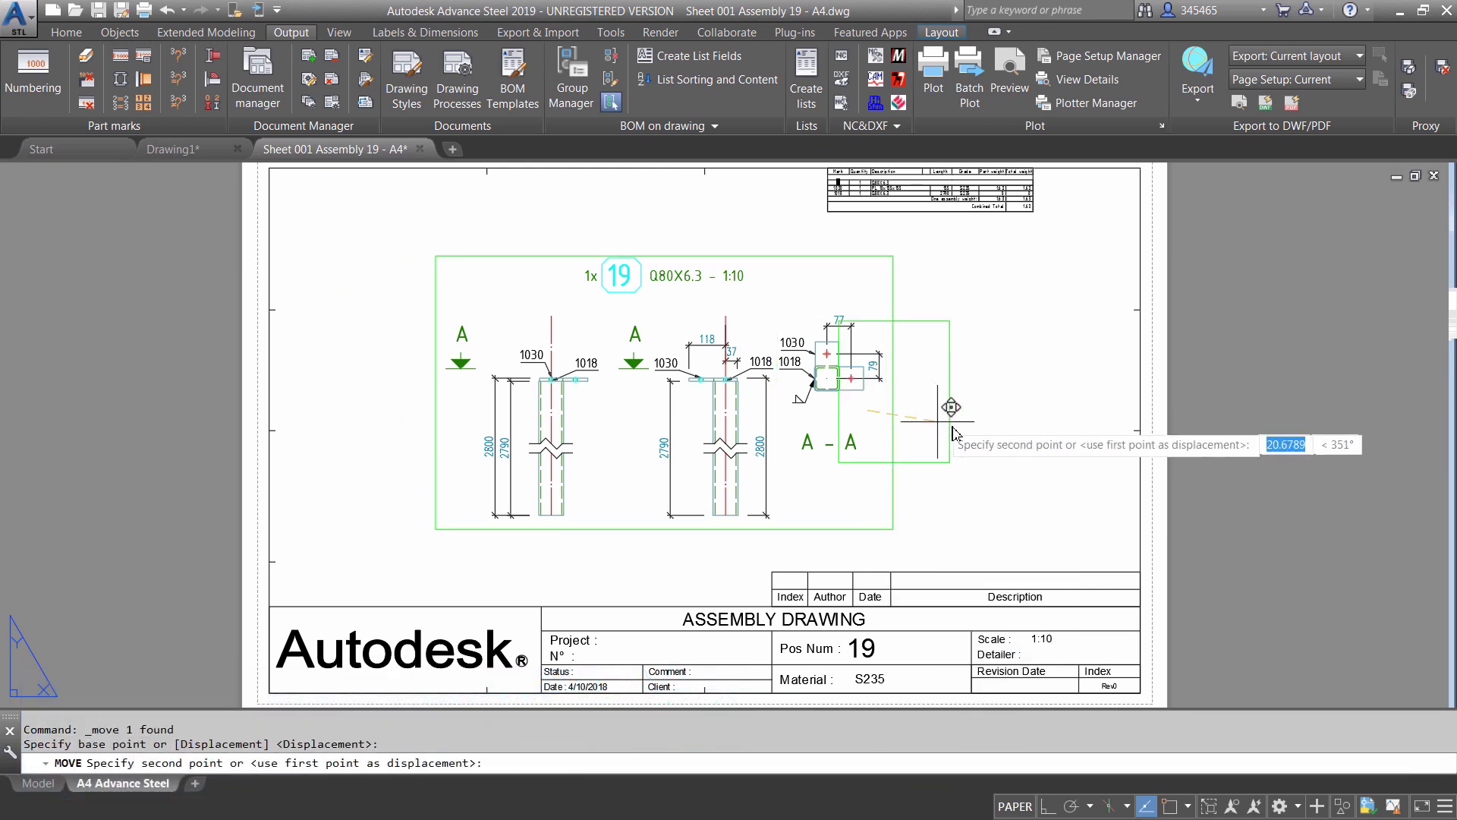
click(1024, 443)
Start inserting a dimension point on the middle column view's 2800 dimension.
scroll(812, 364, up, 4)
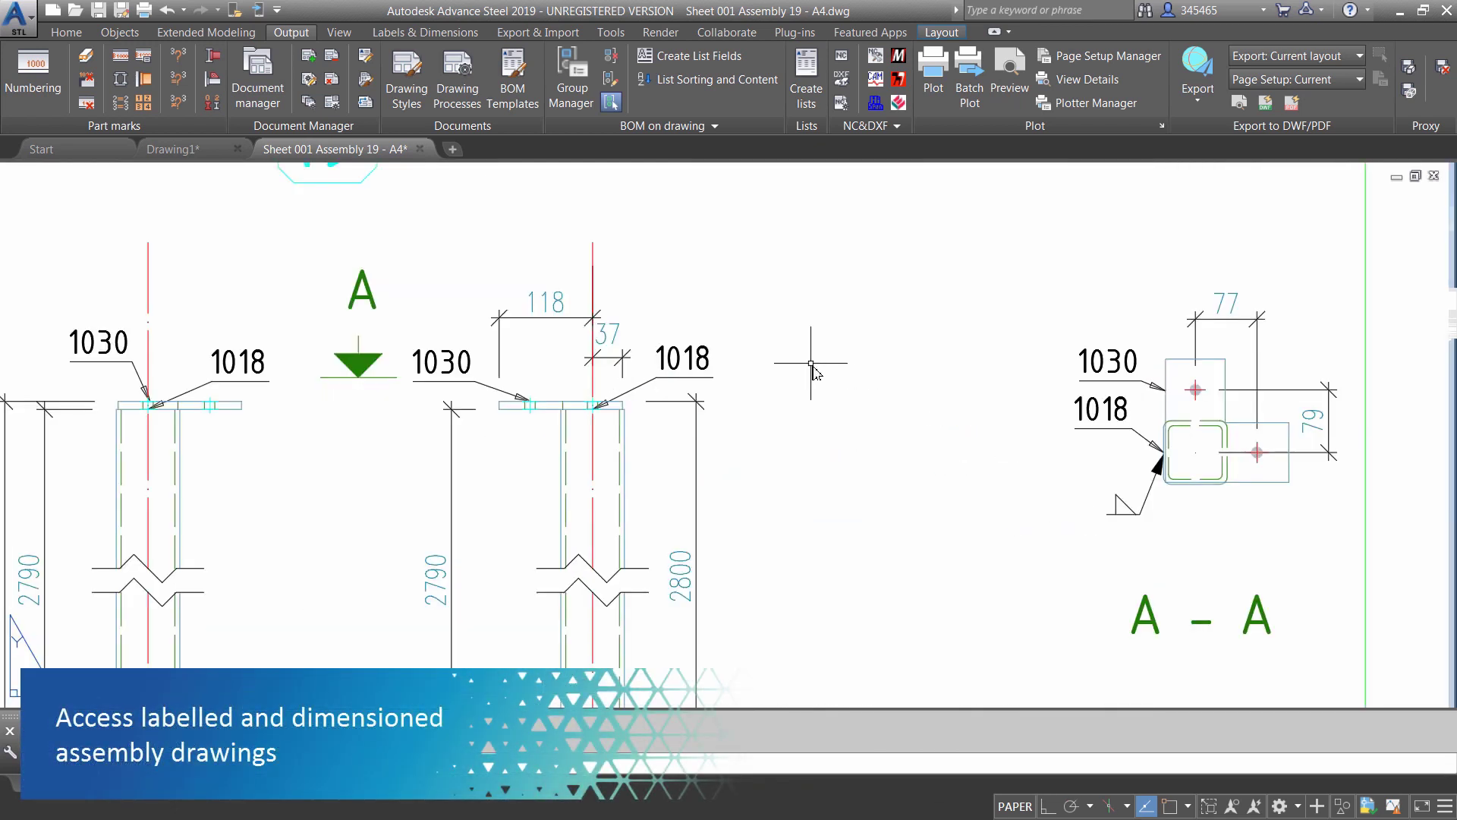
middle_drag(797, 402, 946, 315)
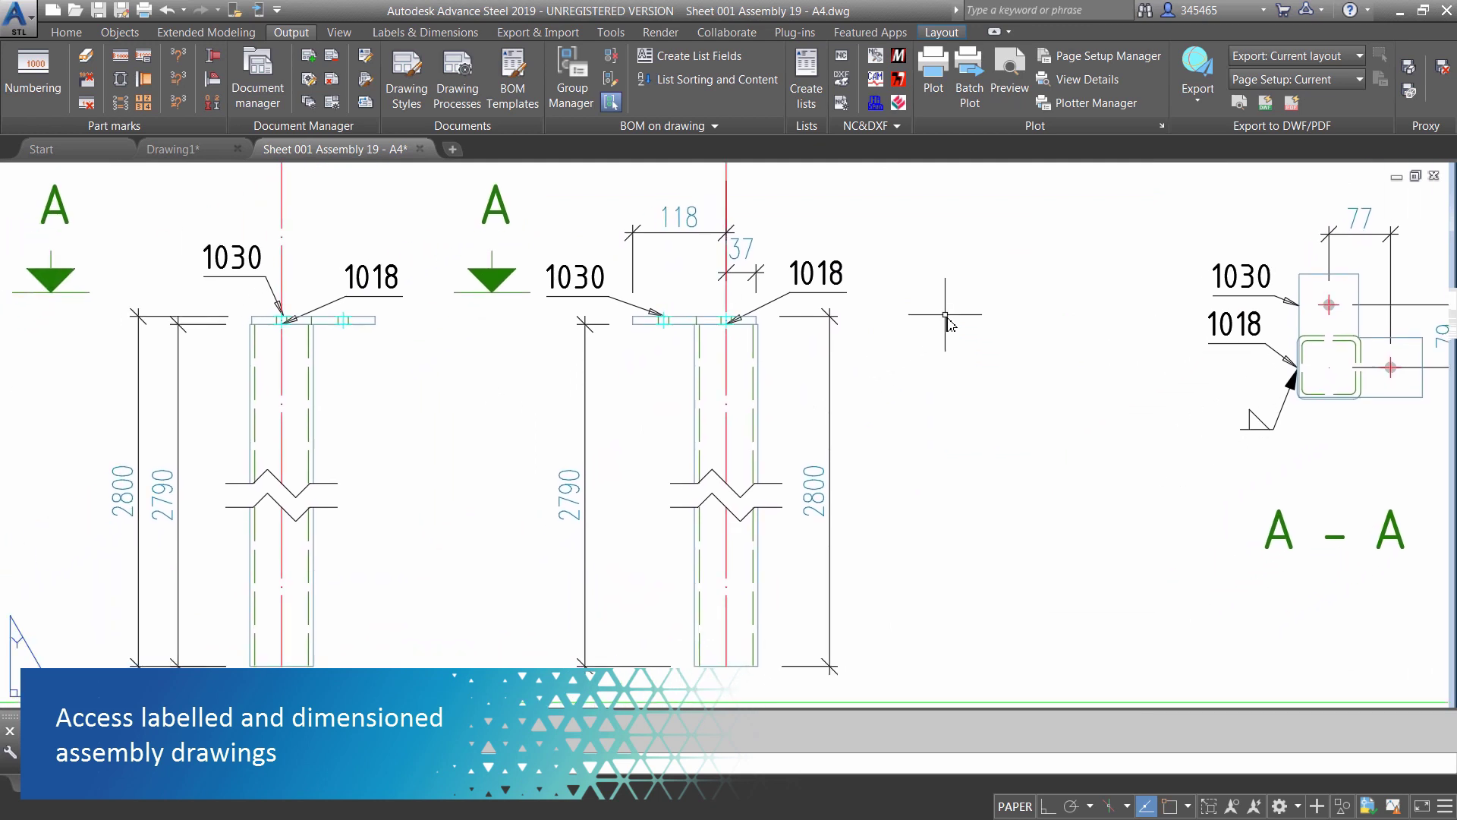
click(830, 345)
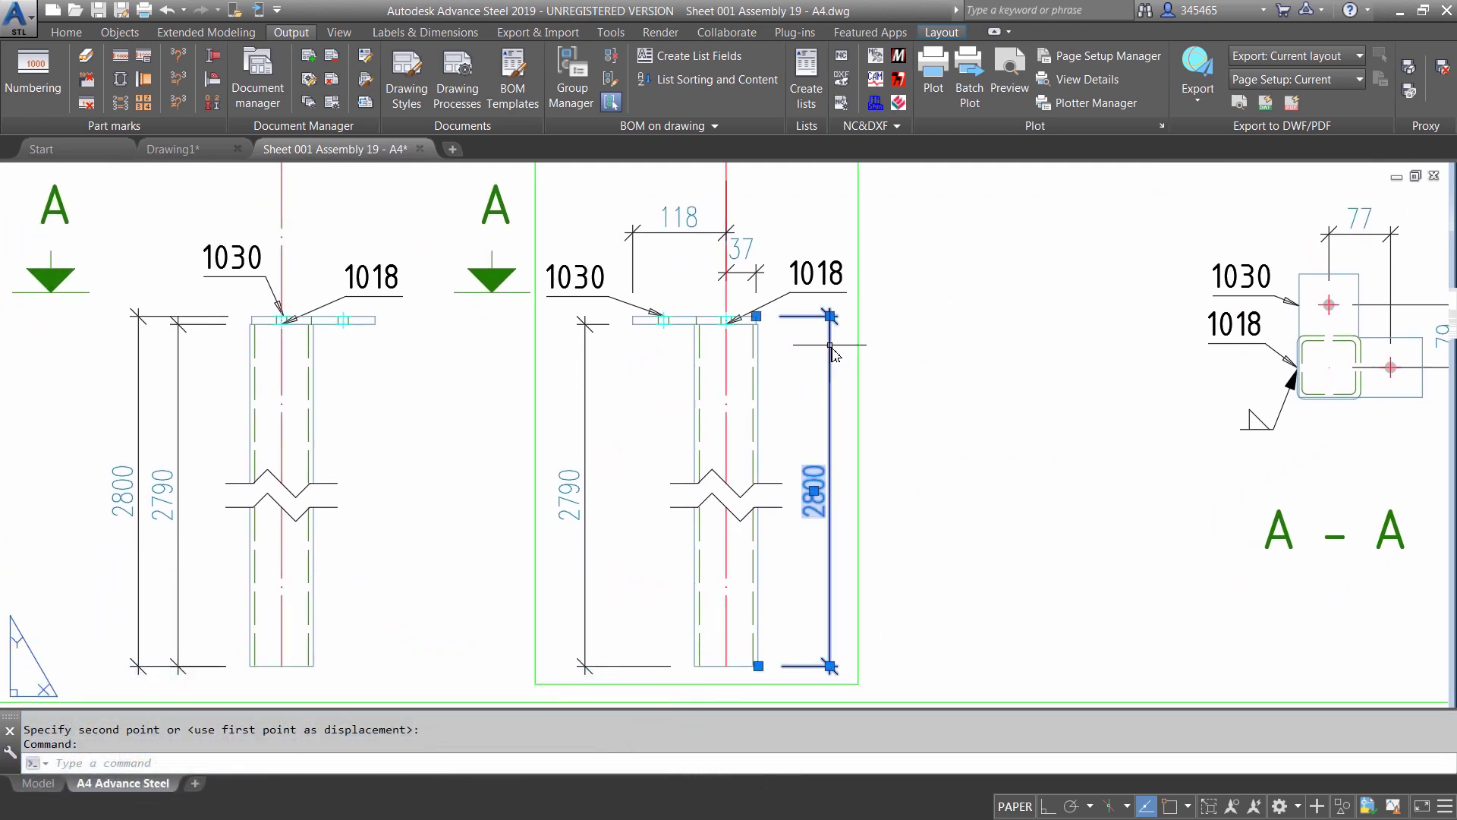
click(447, 34)
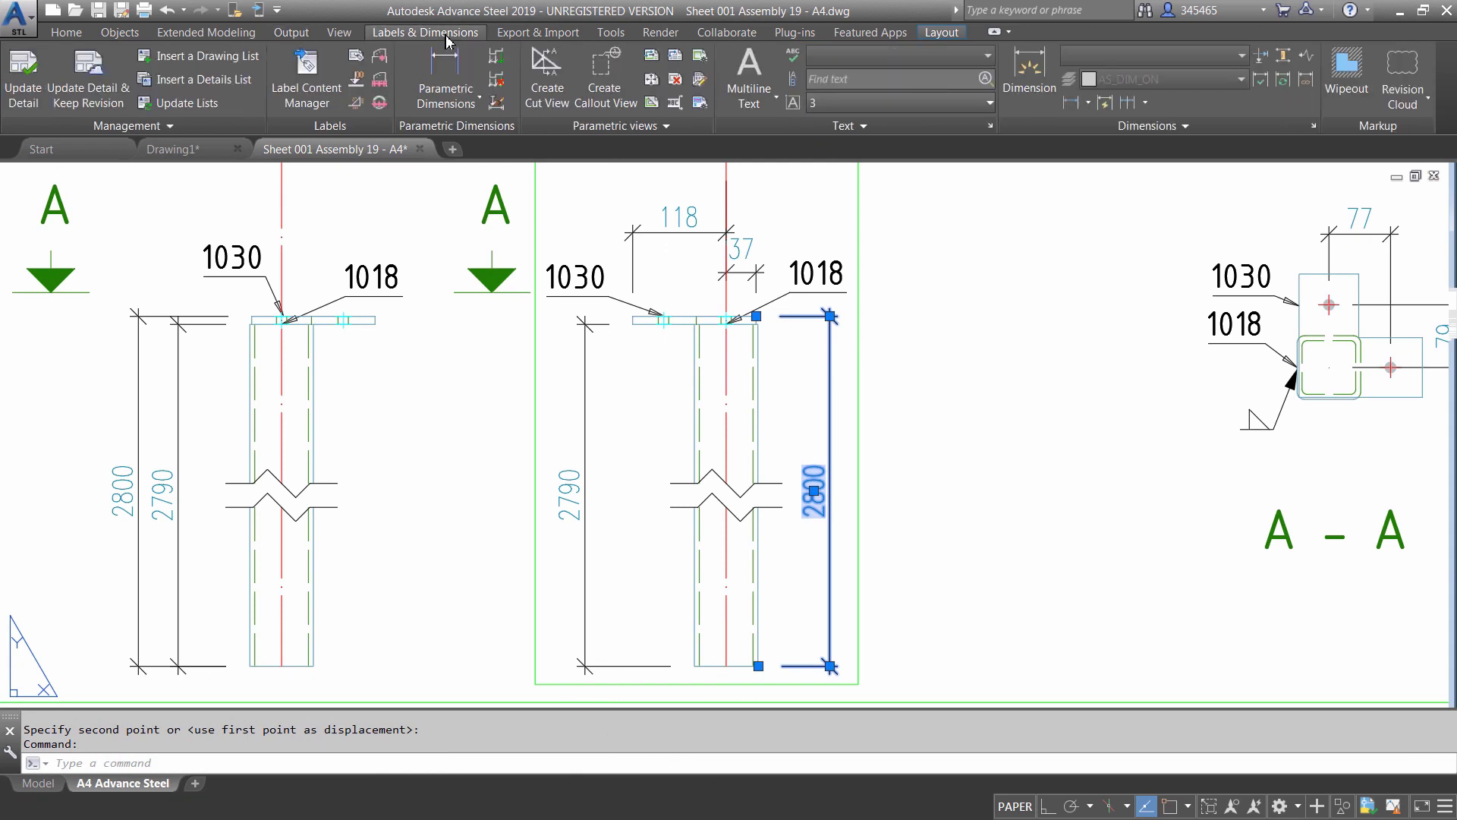
click(497, 58)
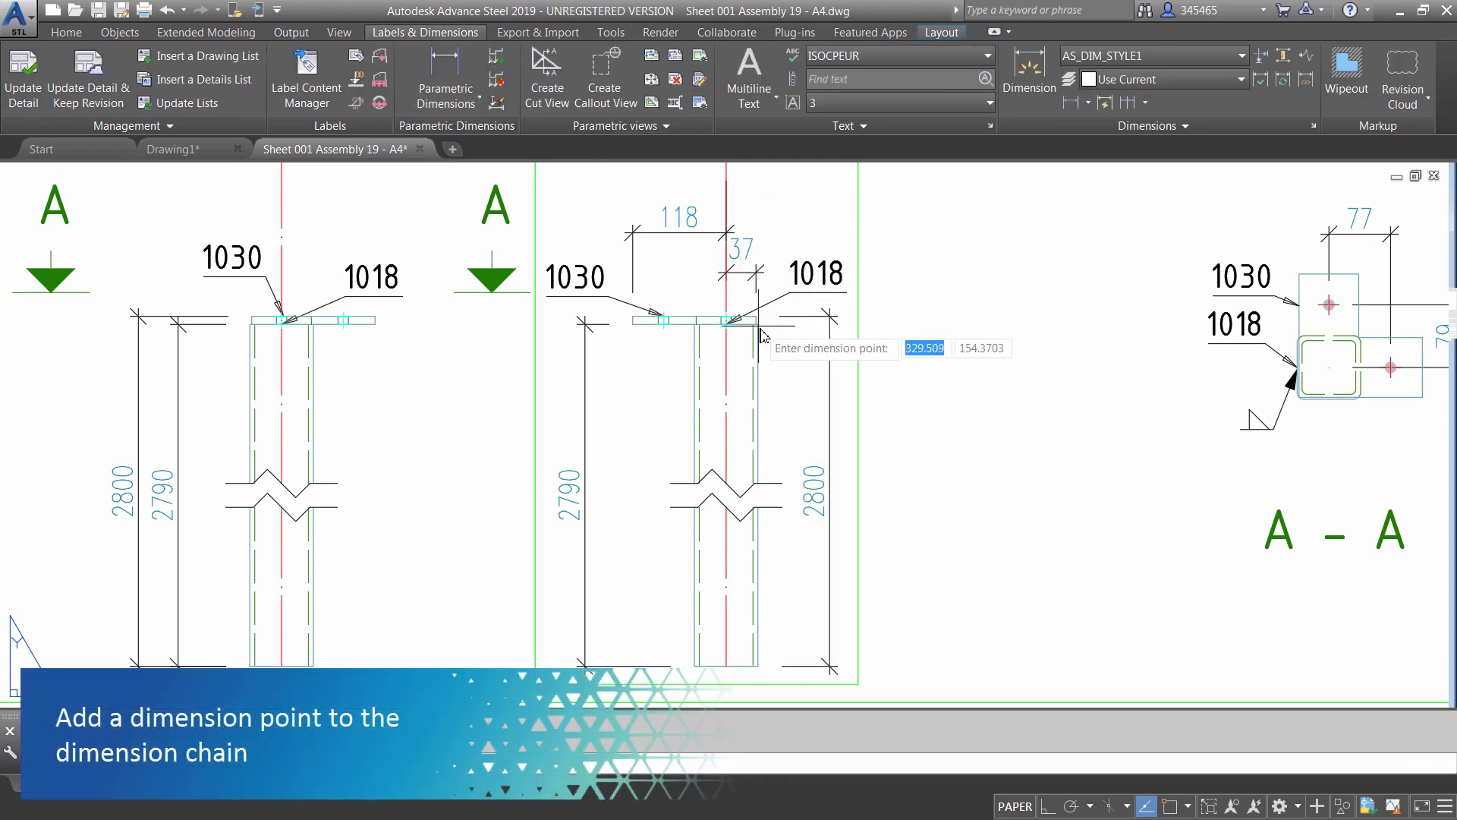
click(1190, 807)
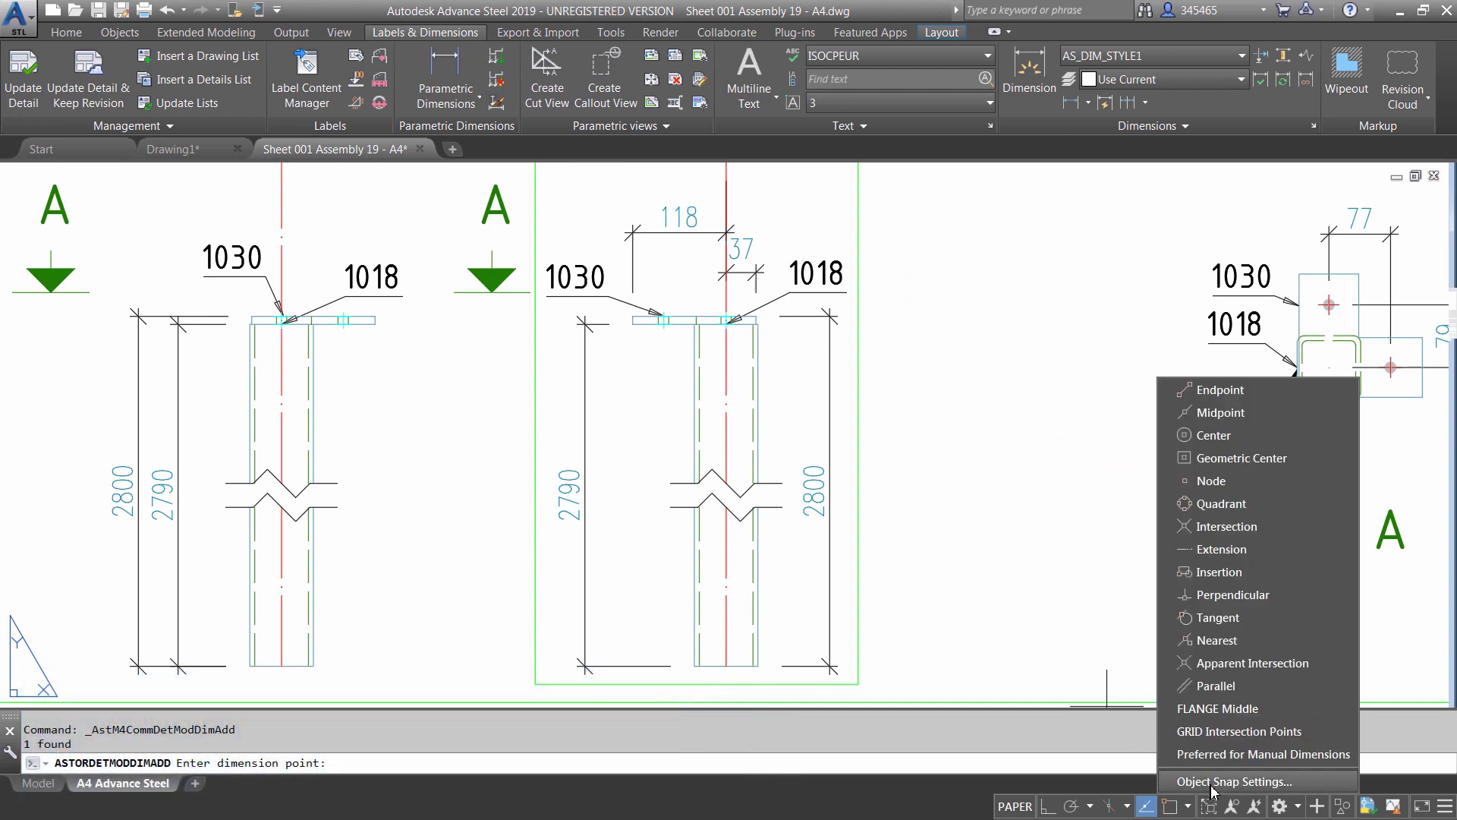
Enable the Preferred for Manual Dimensions steel snap and split 2800 into 2790 and 10.
click(1212, 783)
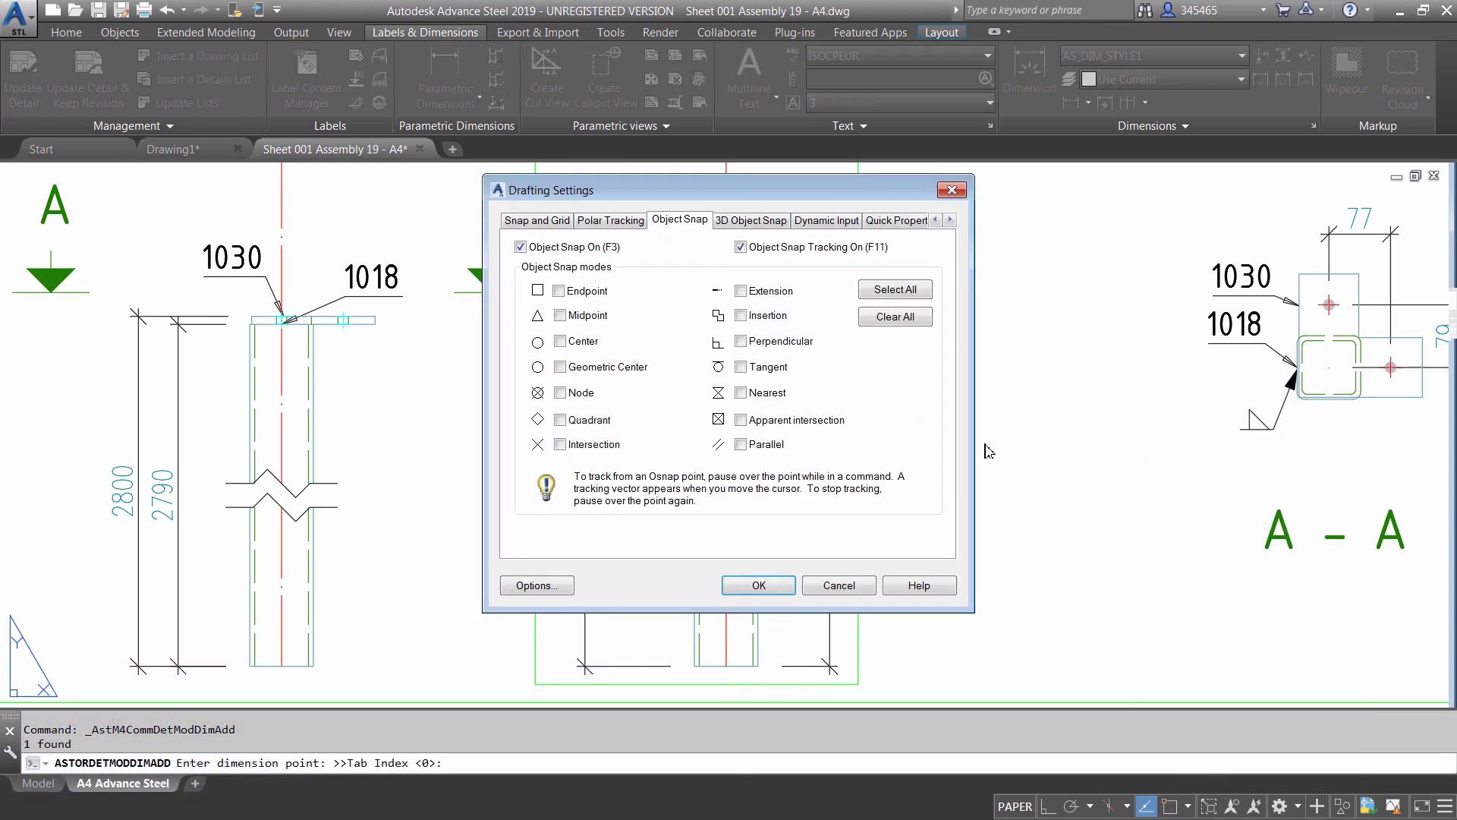
click(950, 220)
click(951, 221)
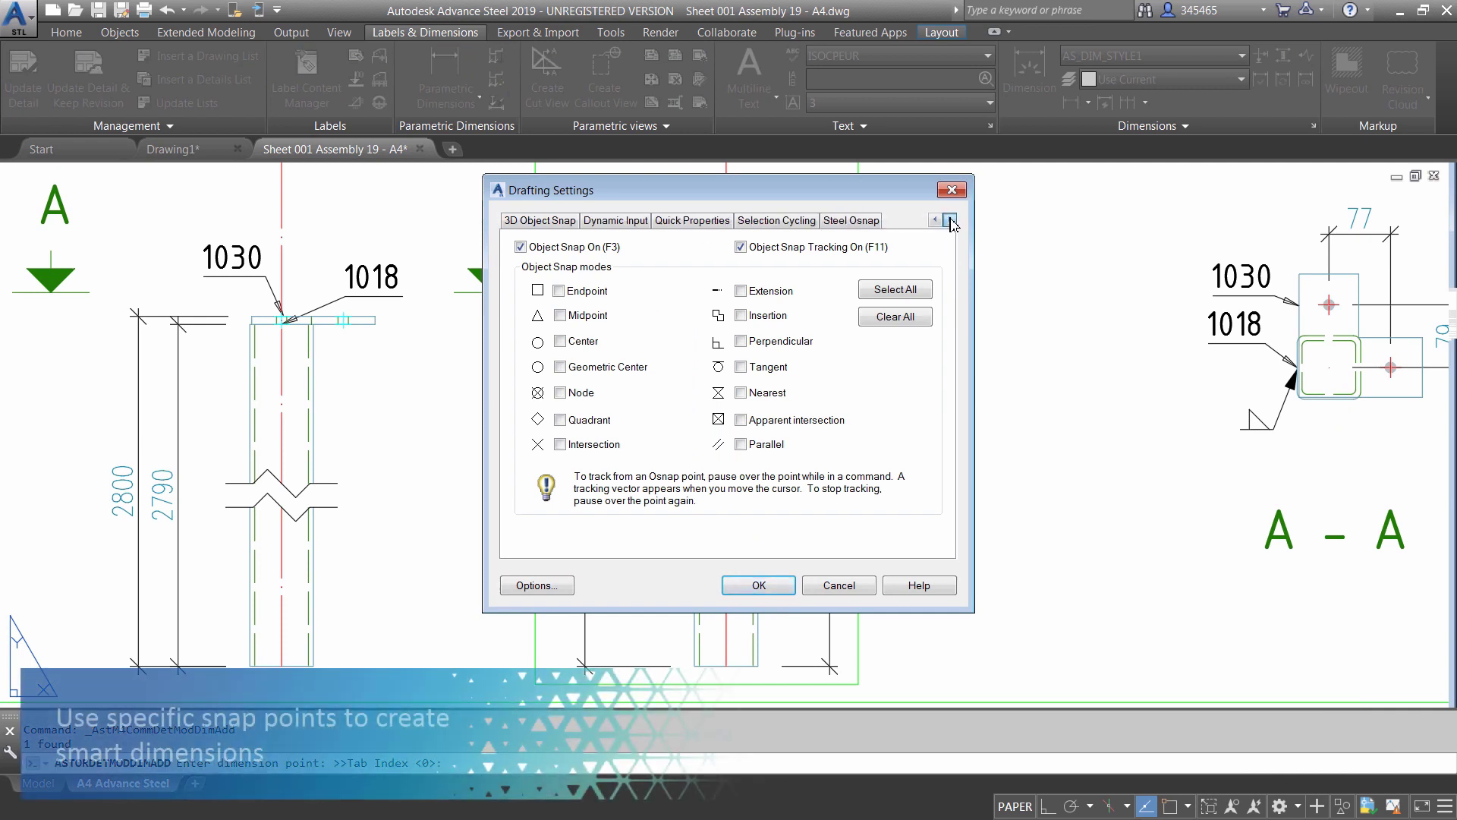
click(848, 225)
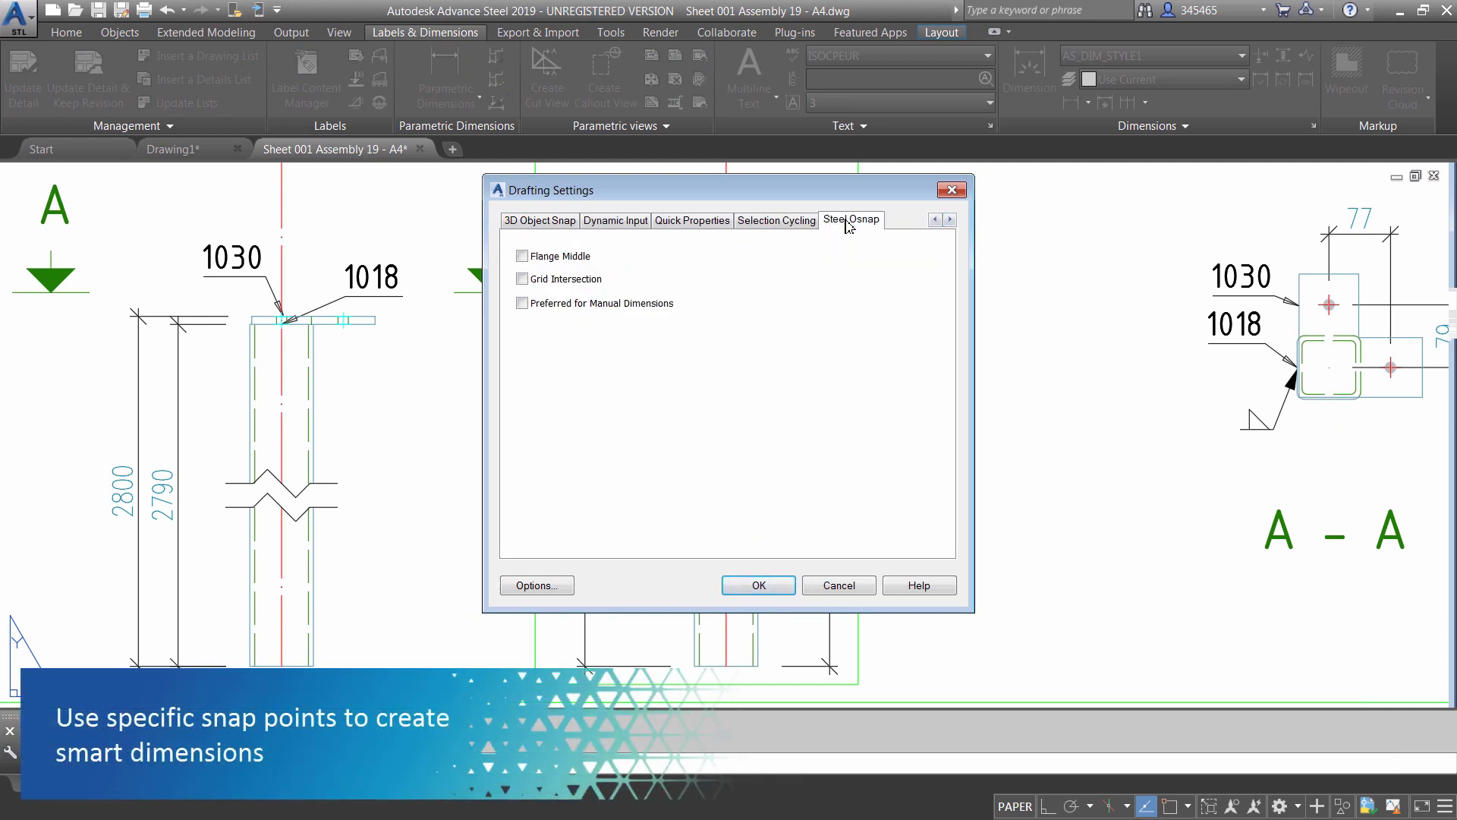
click(522, 303)
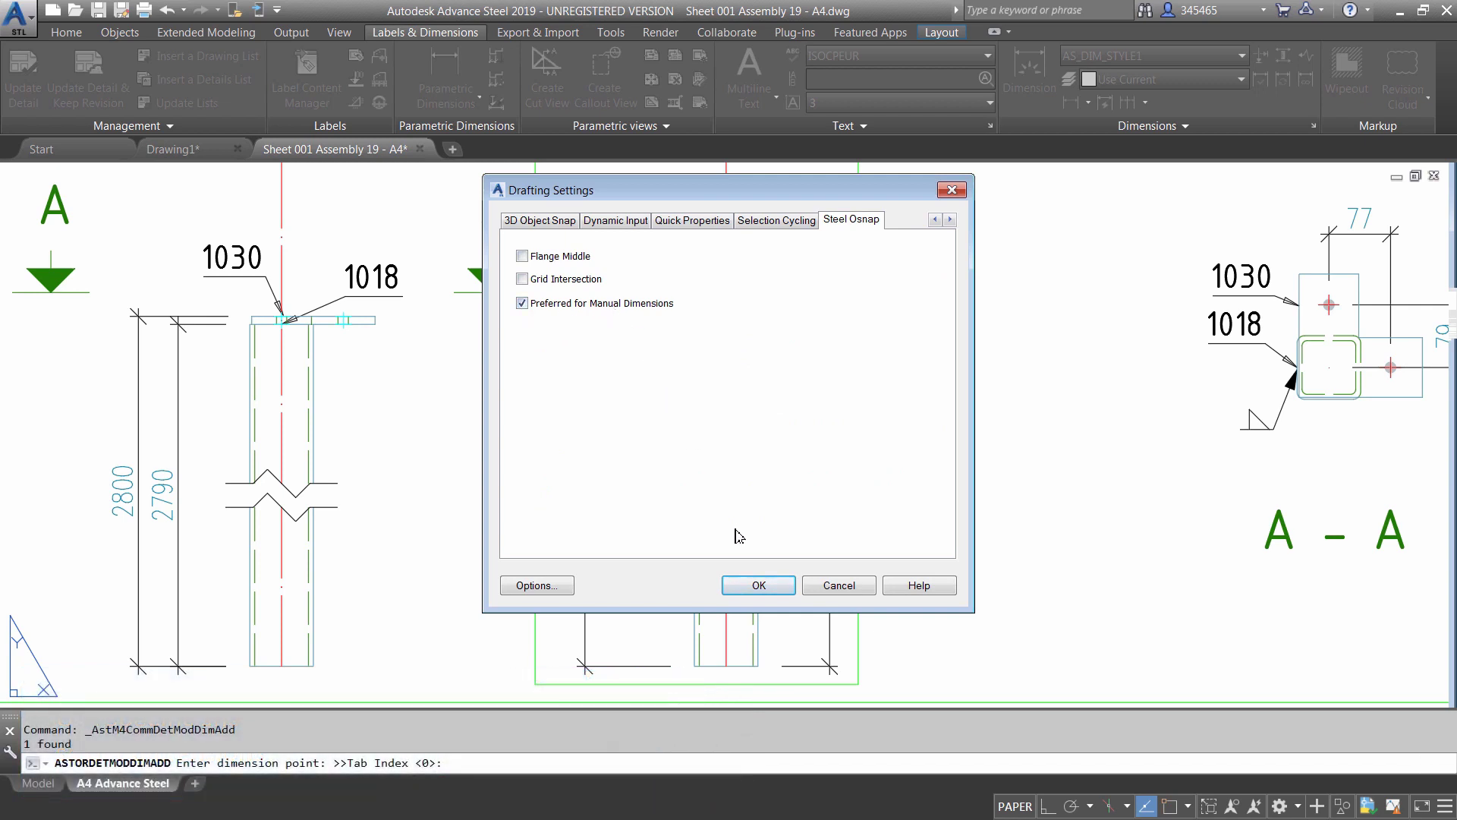
click(765, 588)
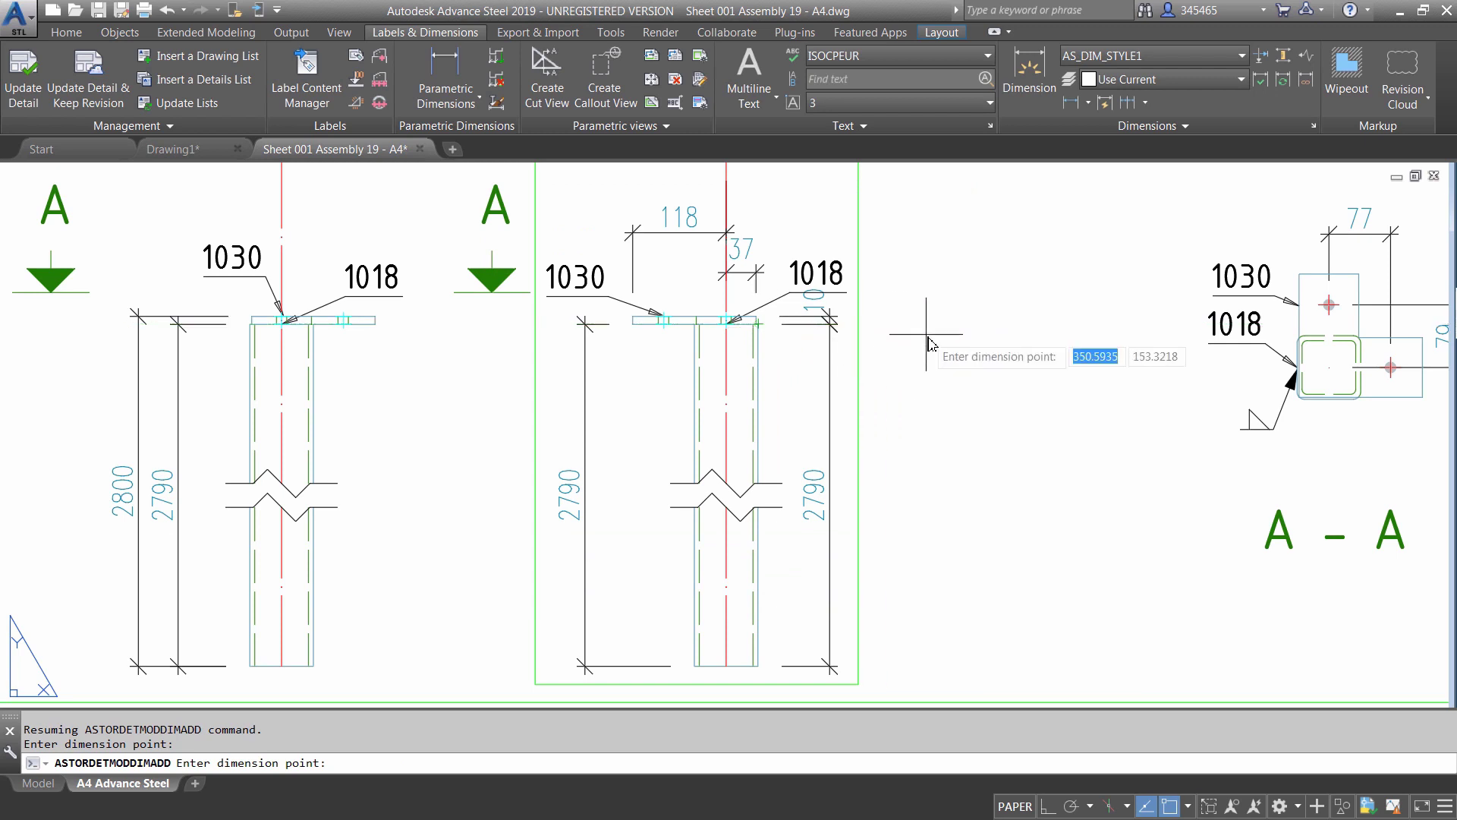
key(Escape)
key(Escape)
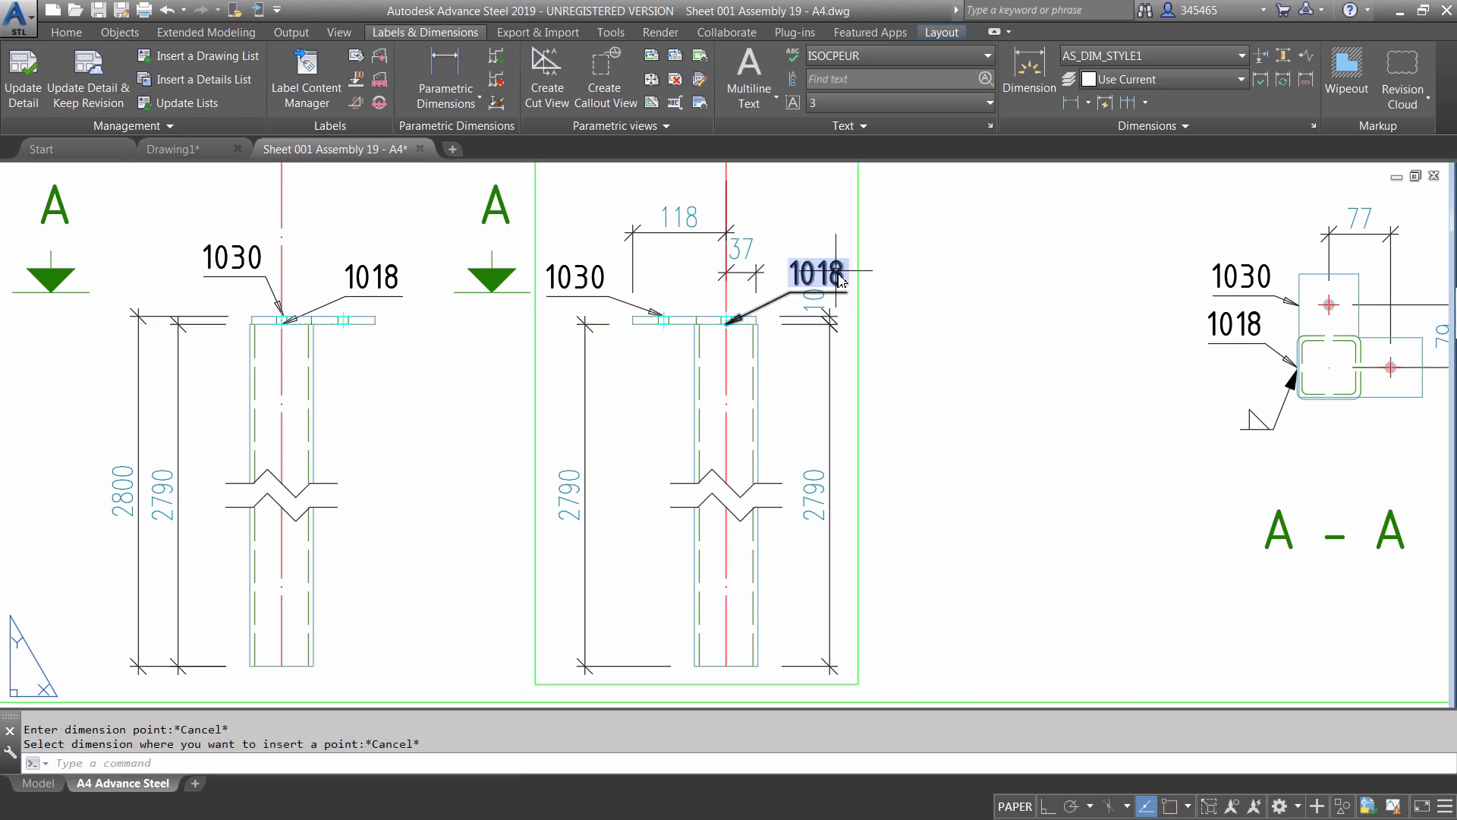
Nudge the 1018 label slightly up and right.
click(818, 275)
click(790, 283)
click(801, 258)
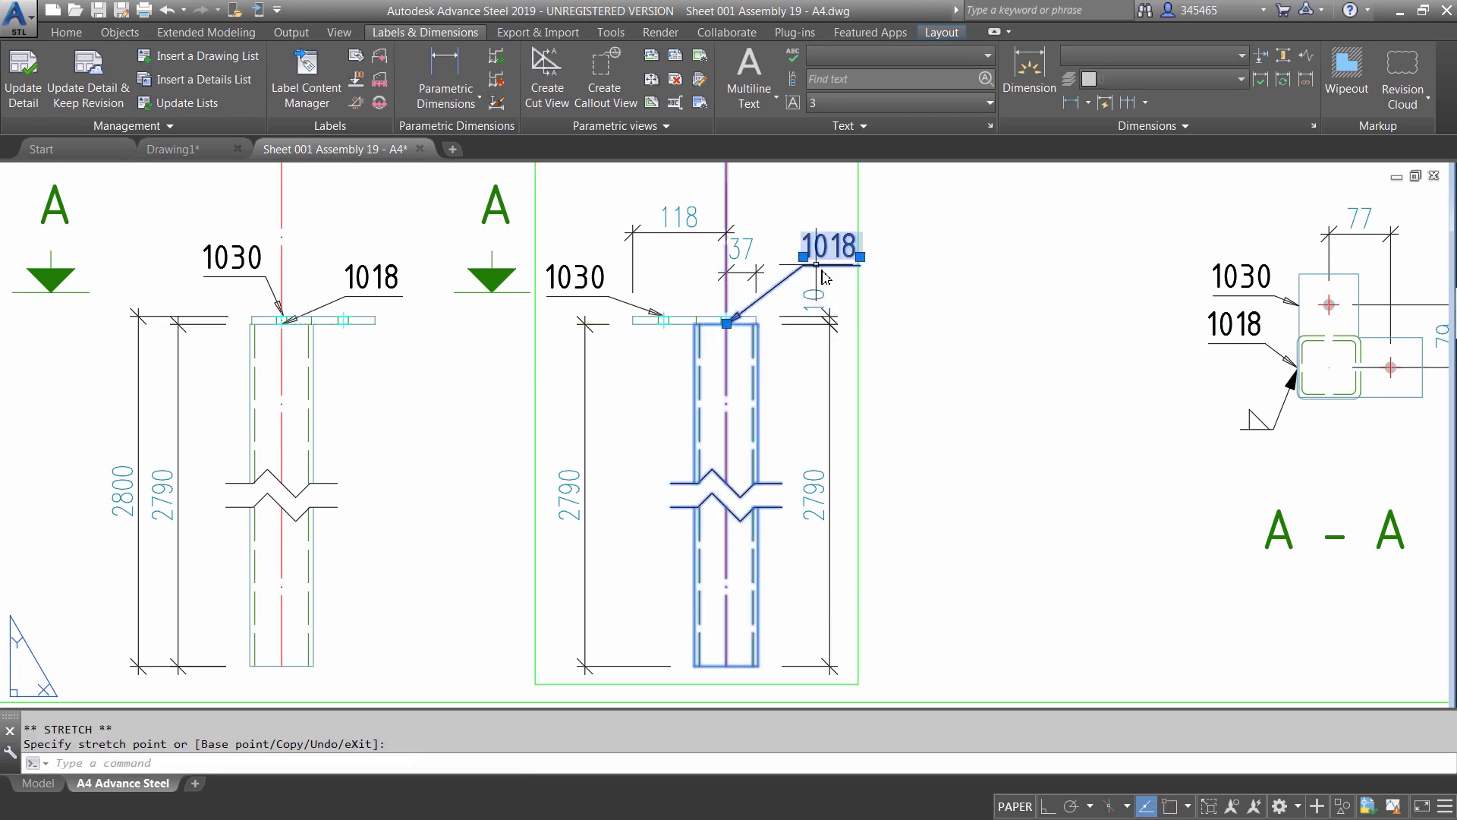
key(Escape)
scroll(1008, 353, down, 4)
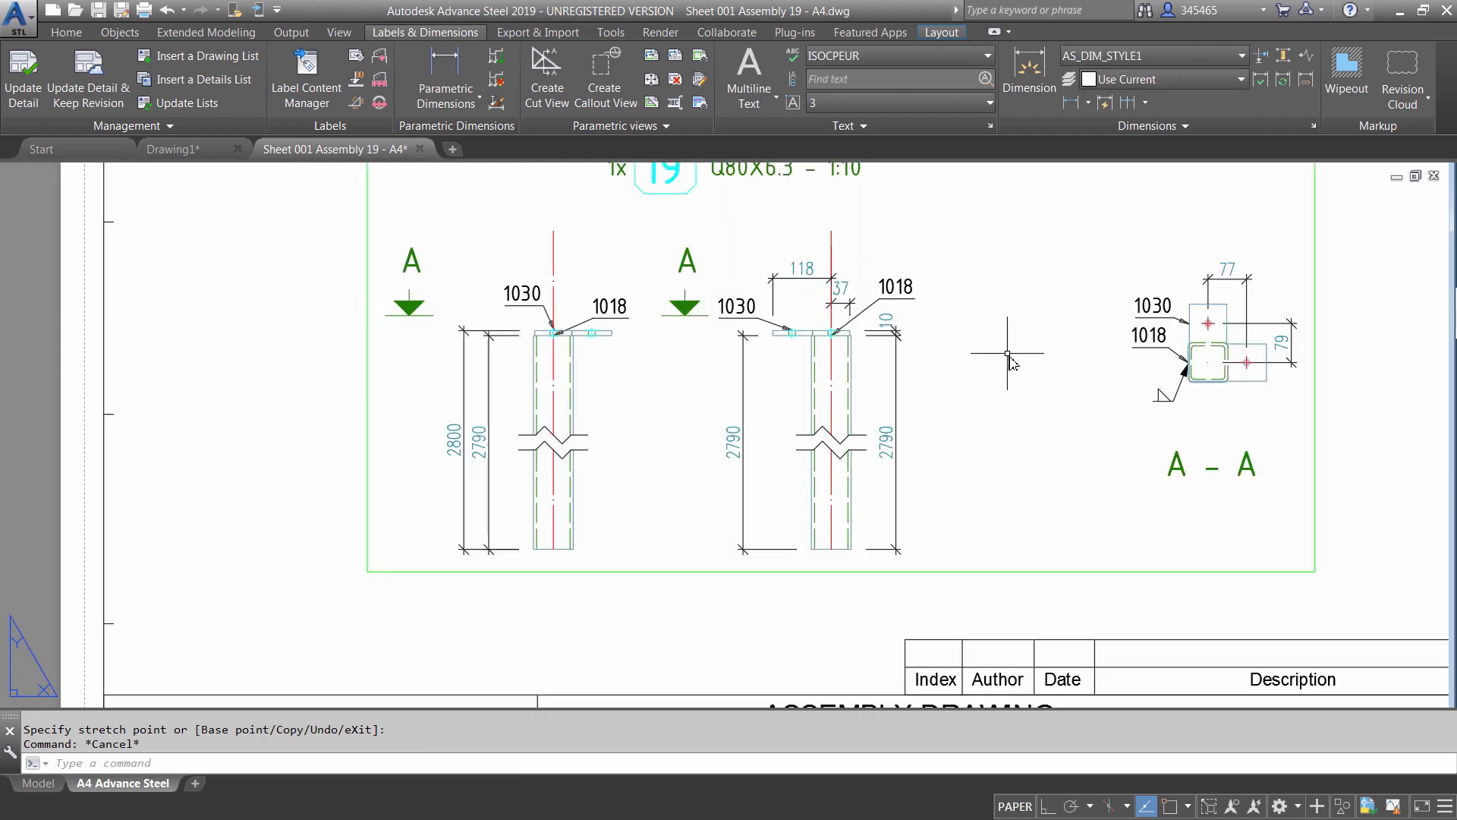
scroll(1016, 364, down, 2)
scroll(683, 341, down, 2)
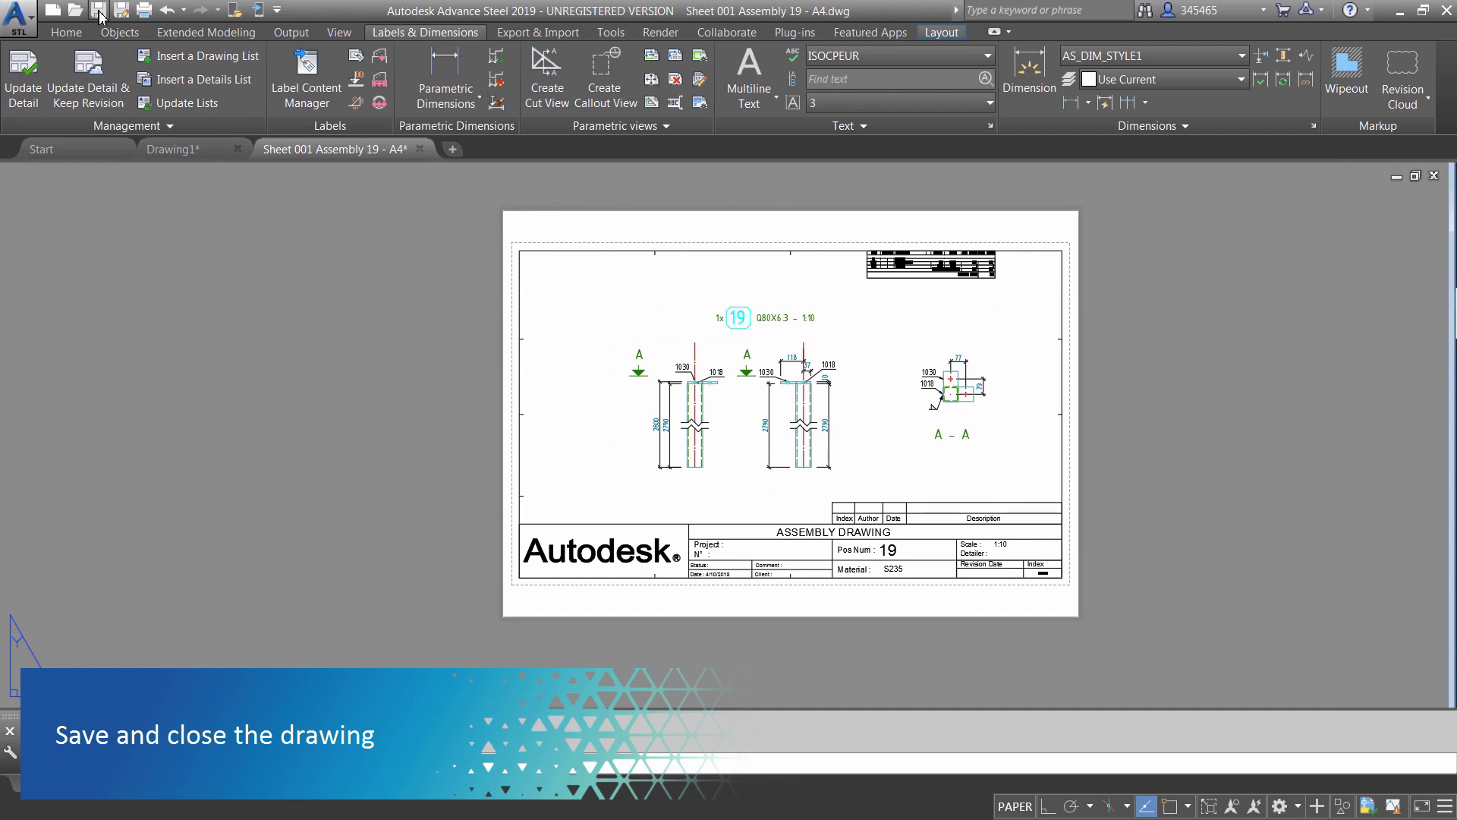
Close the assembly 19 sheet and select all 77 plates via the Selection filters palette.
click(416, 149)
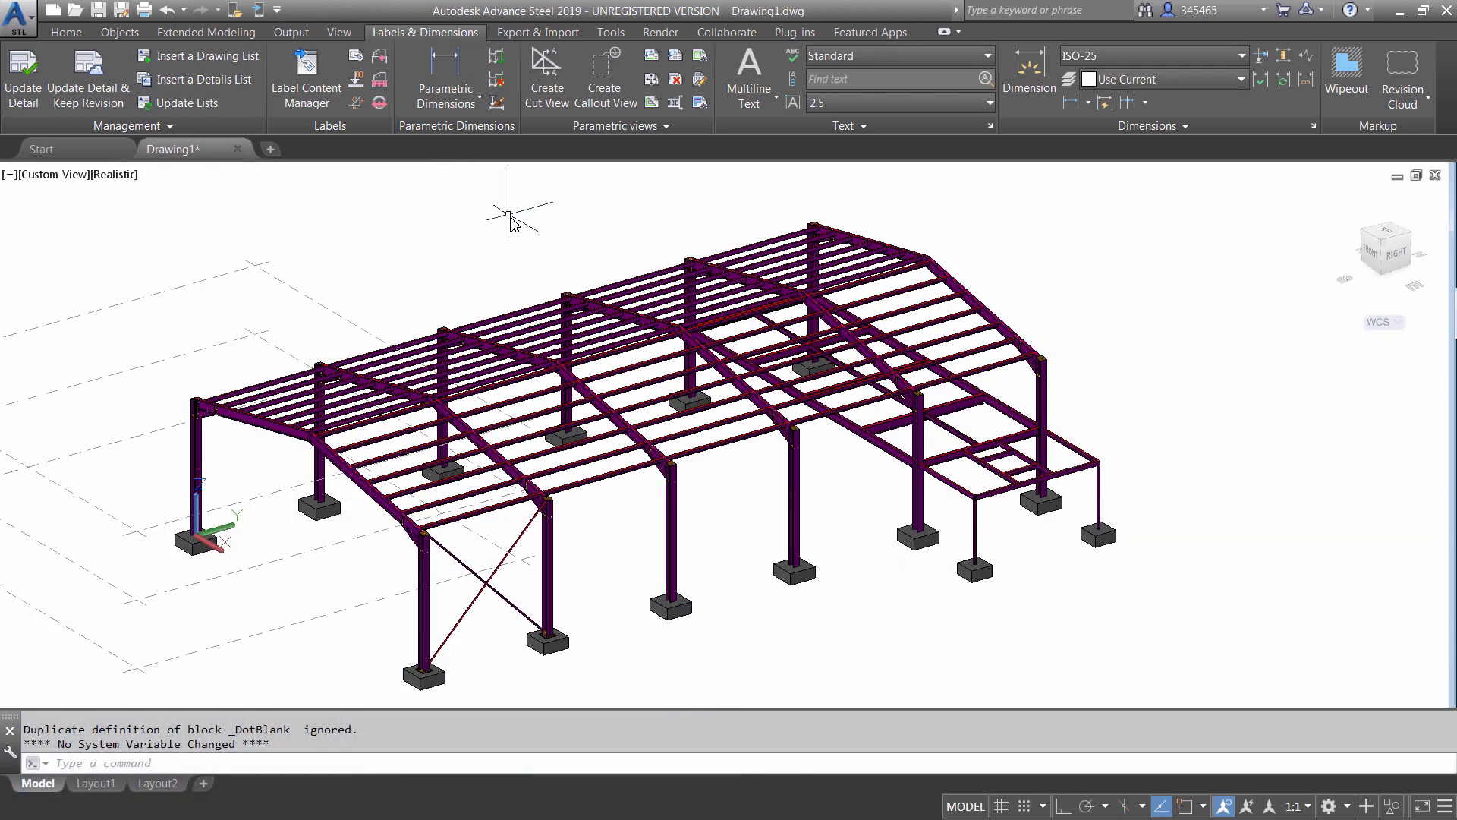
click(66, 32)
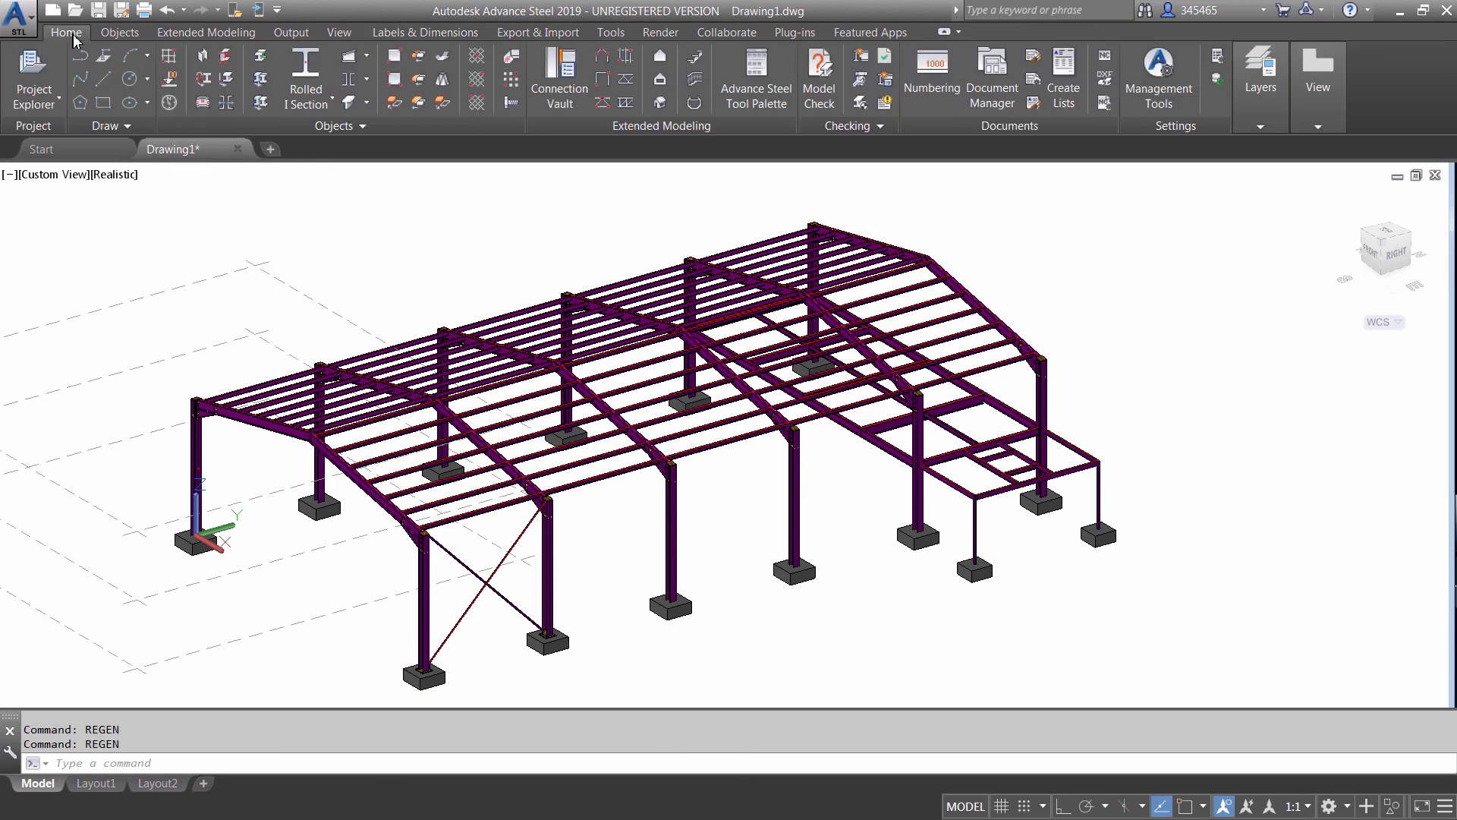
click(759, 89)
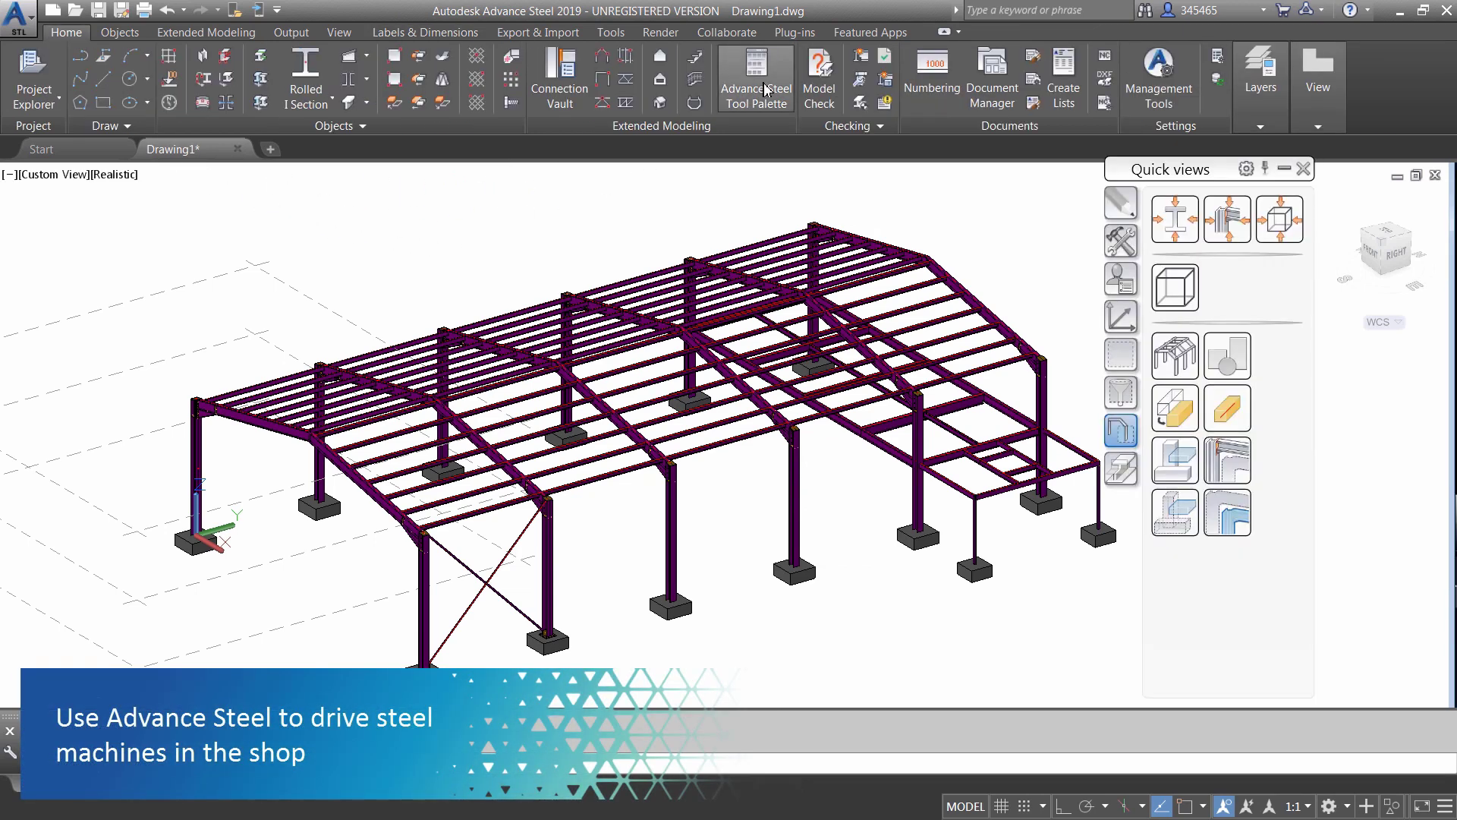
click(1129, 395)
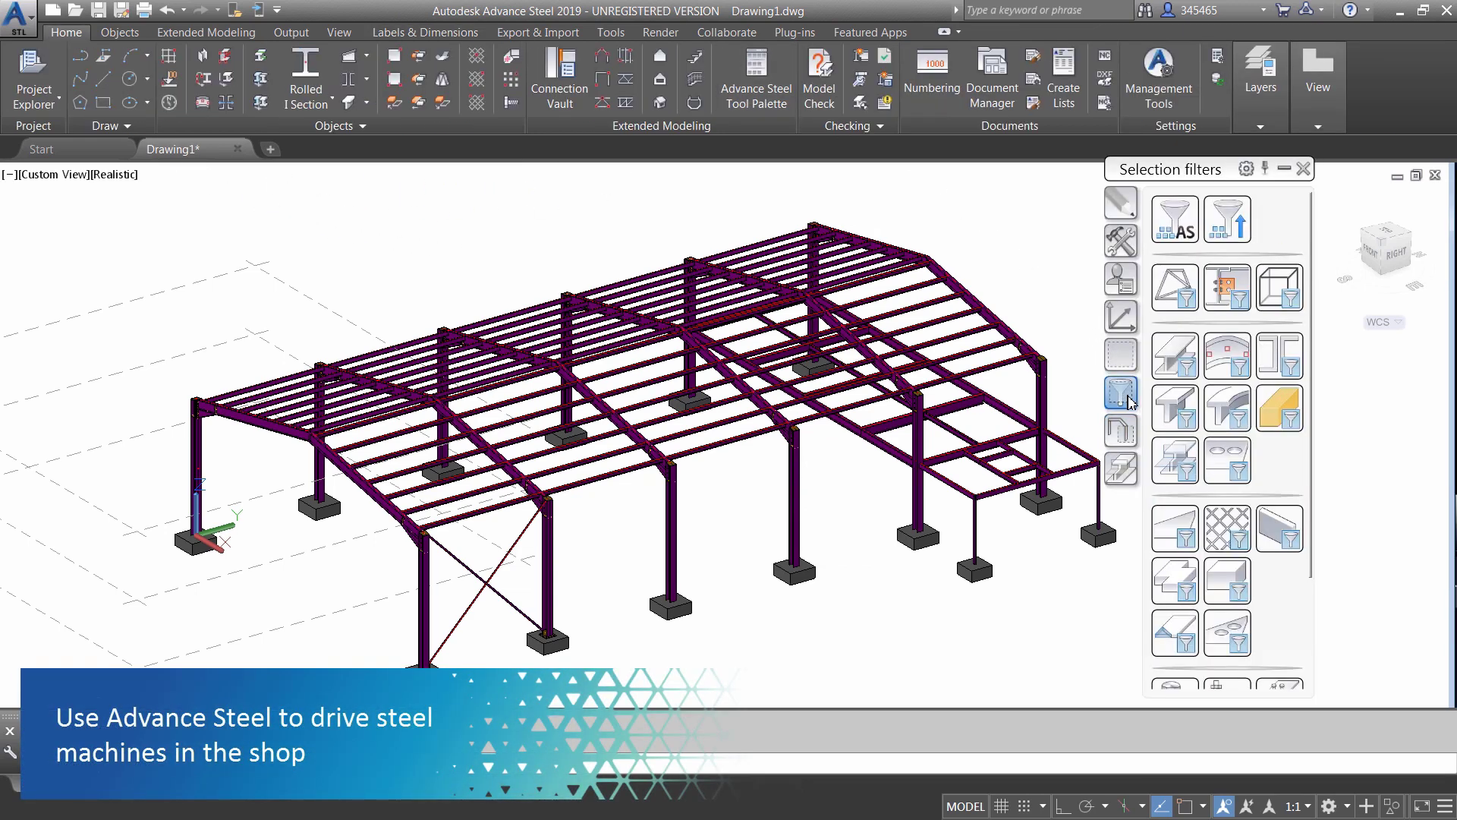
click(1182, 536)
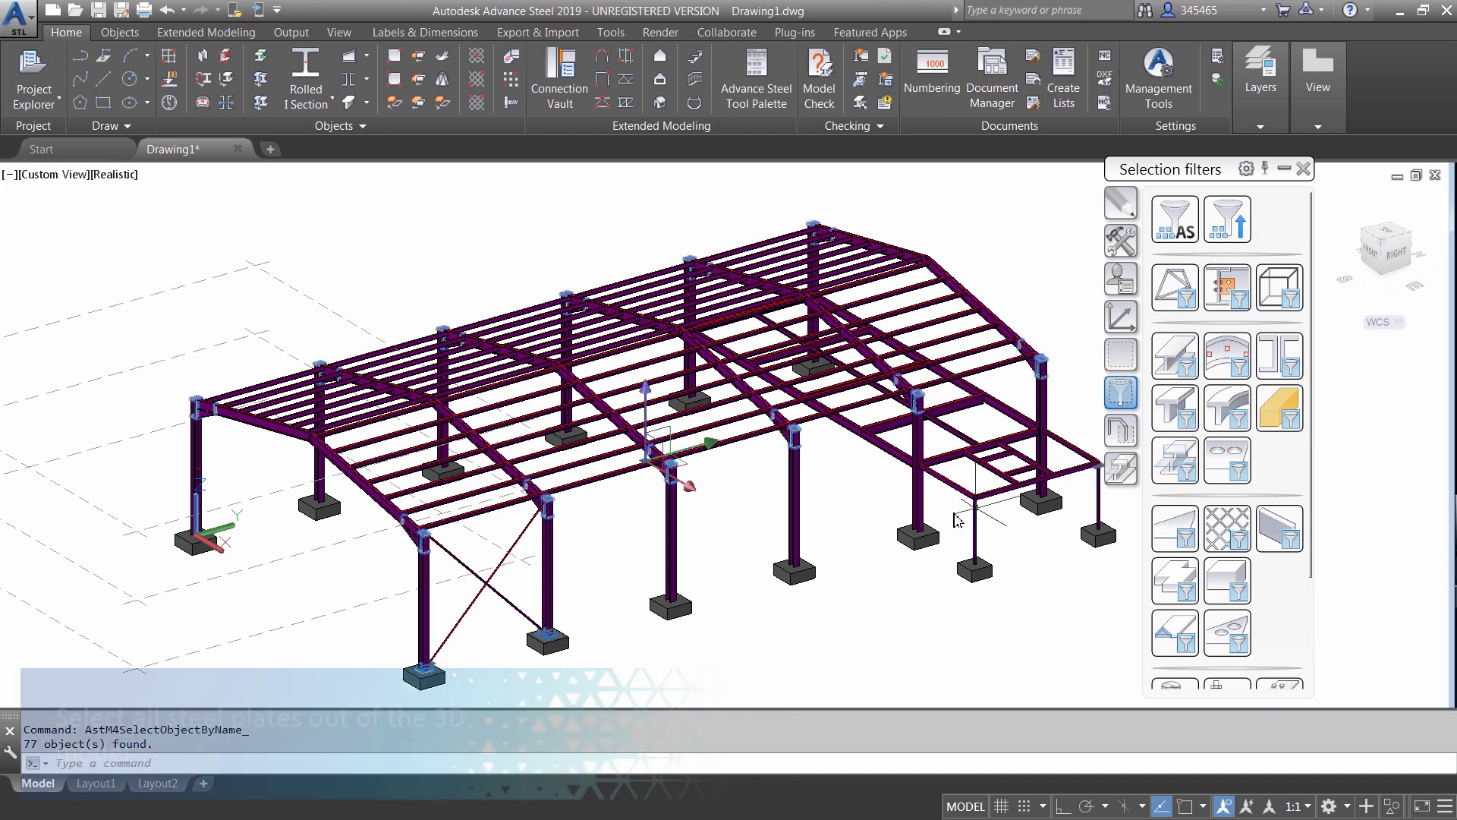
mouse_move(861, 494)
shift+middle_down()
mouse_move(569, 488)
mouse_move(862, 478)
shift+middle_up()
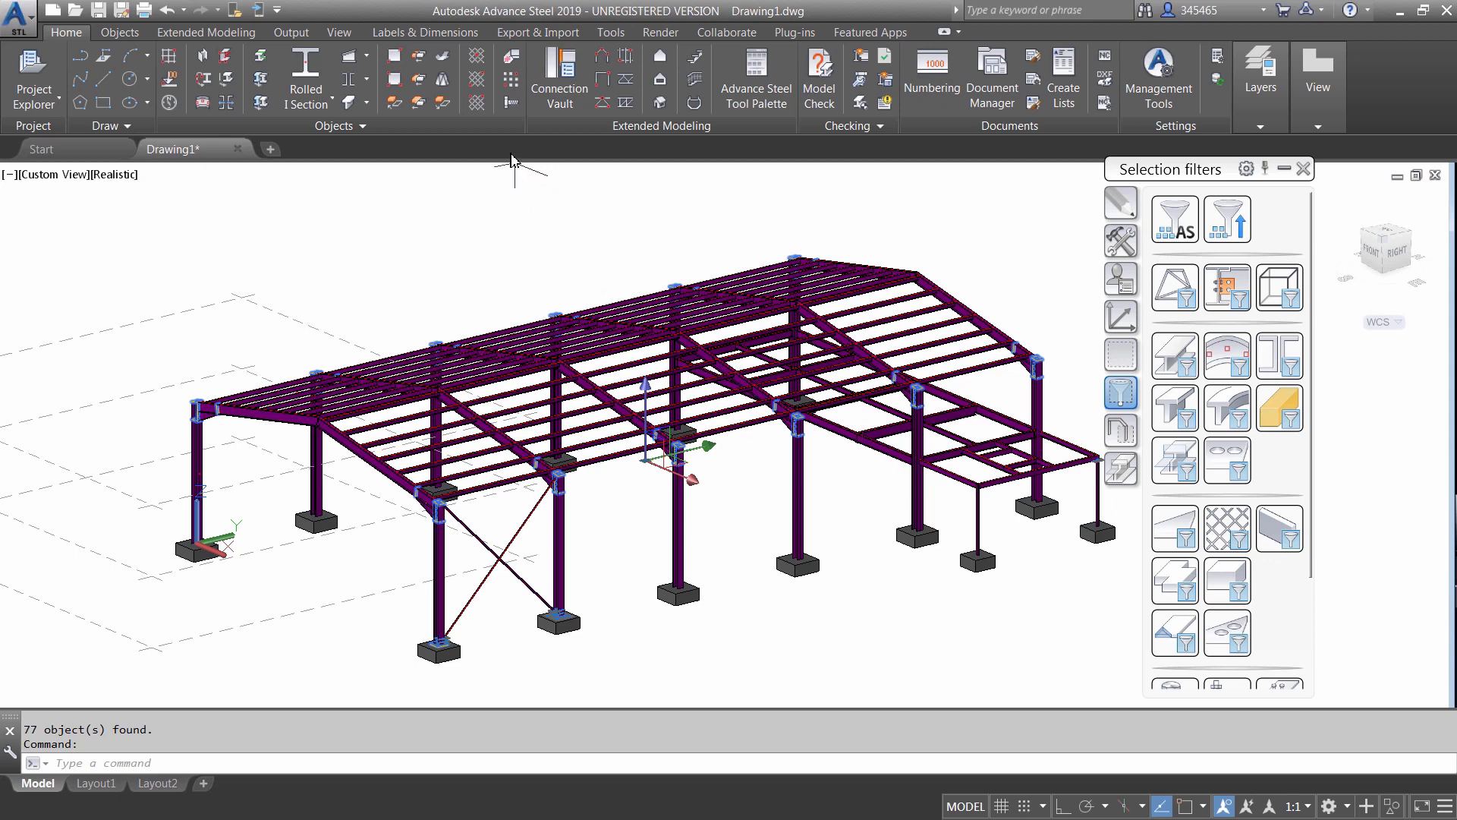
Generate NC-DSTV files and DXF (Plates) files for the 77 selected plates.
click(293, 38)
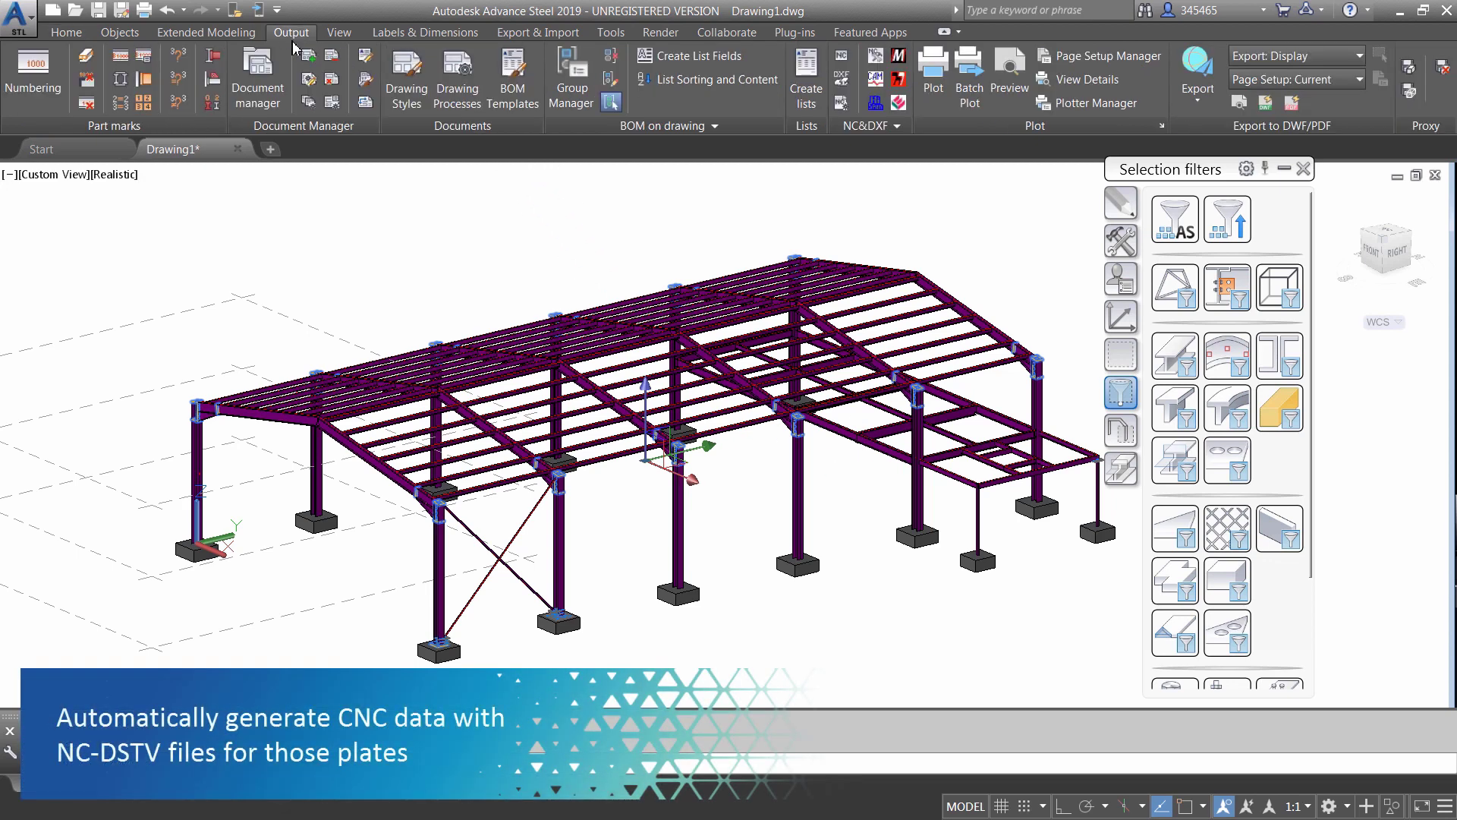
click(840, 56)
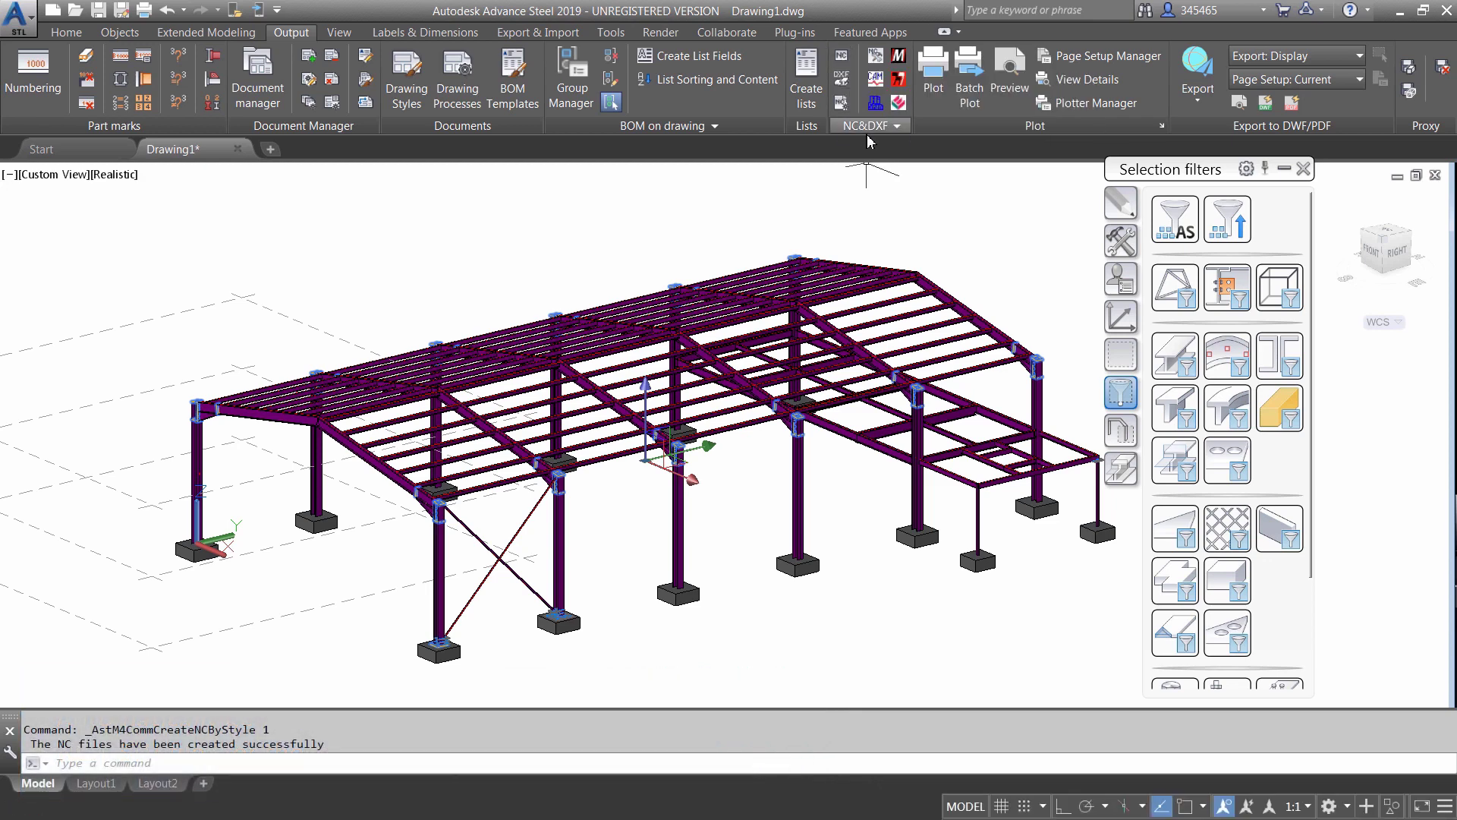
click(894, 130)
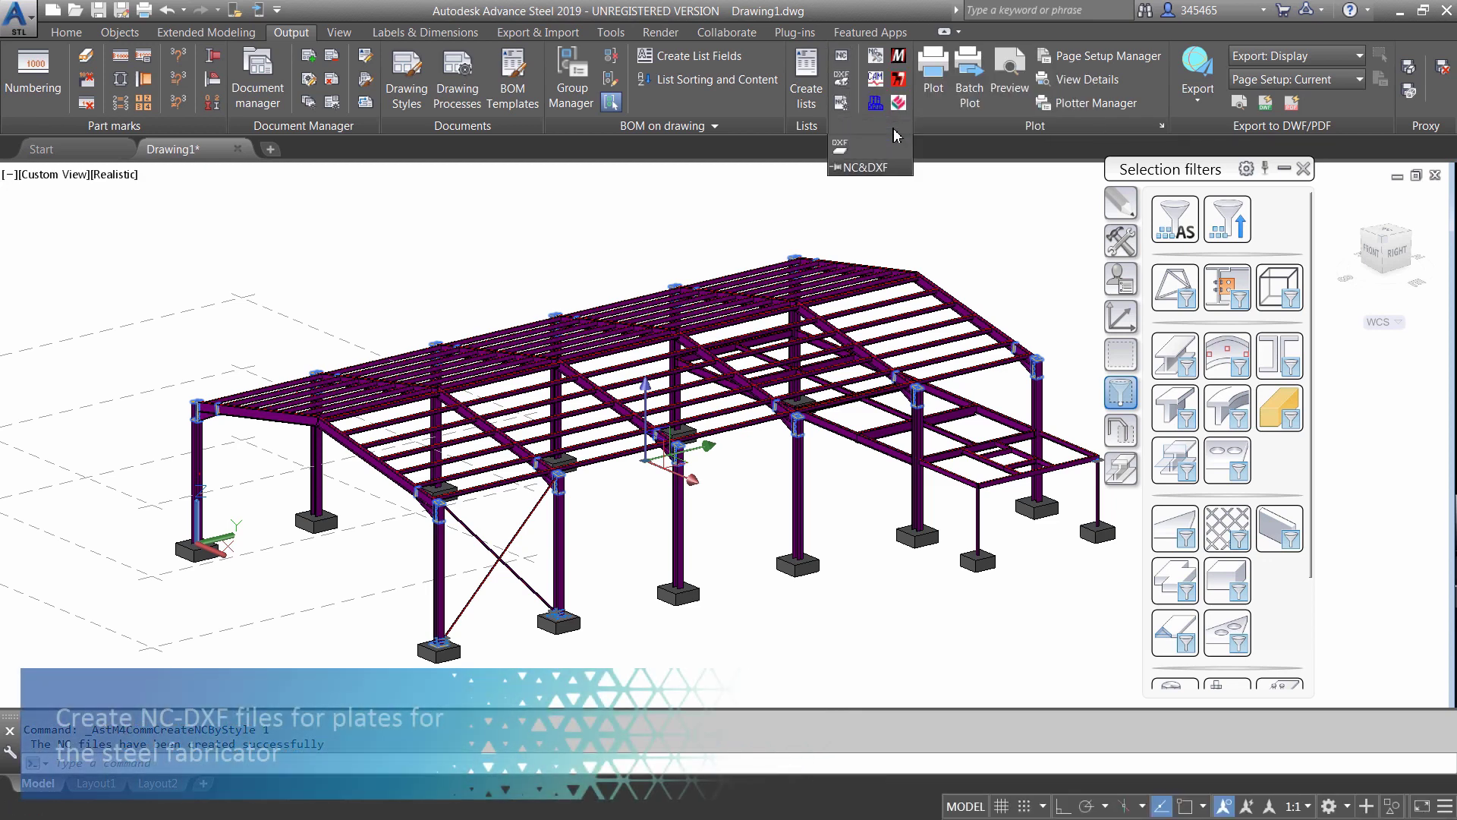
click(841, 151)
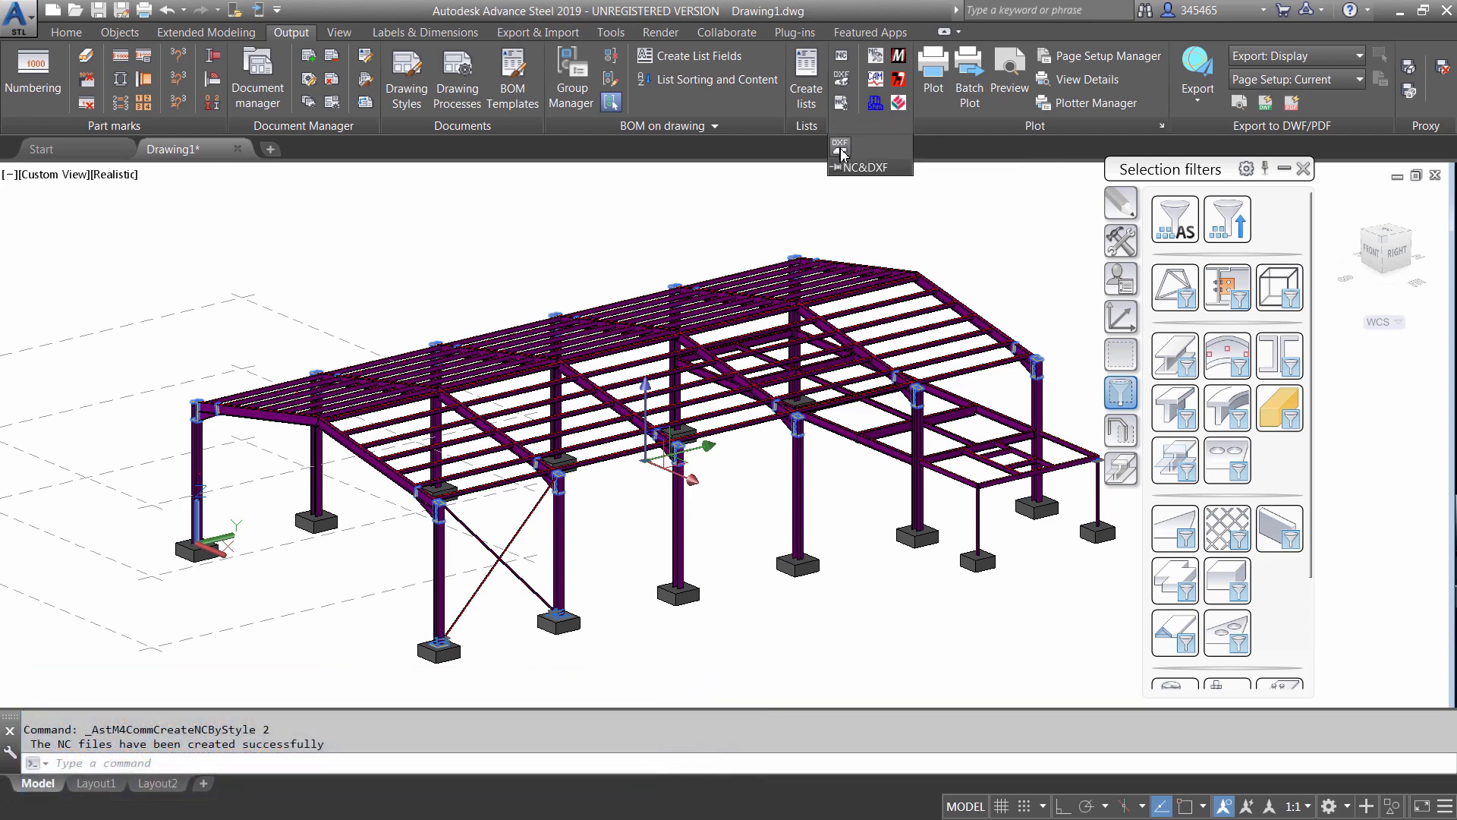
In the Document Manager, preview the up-to-date DStV NC files 1023.nc and 1030.nc.
click(253, 95)
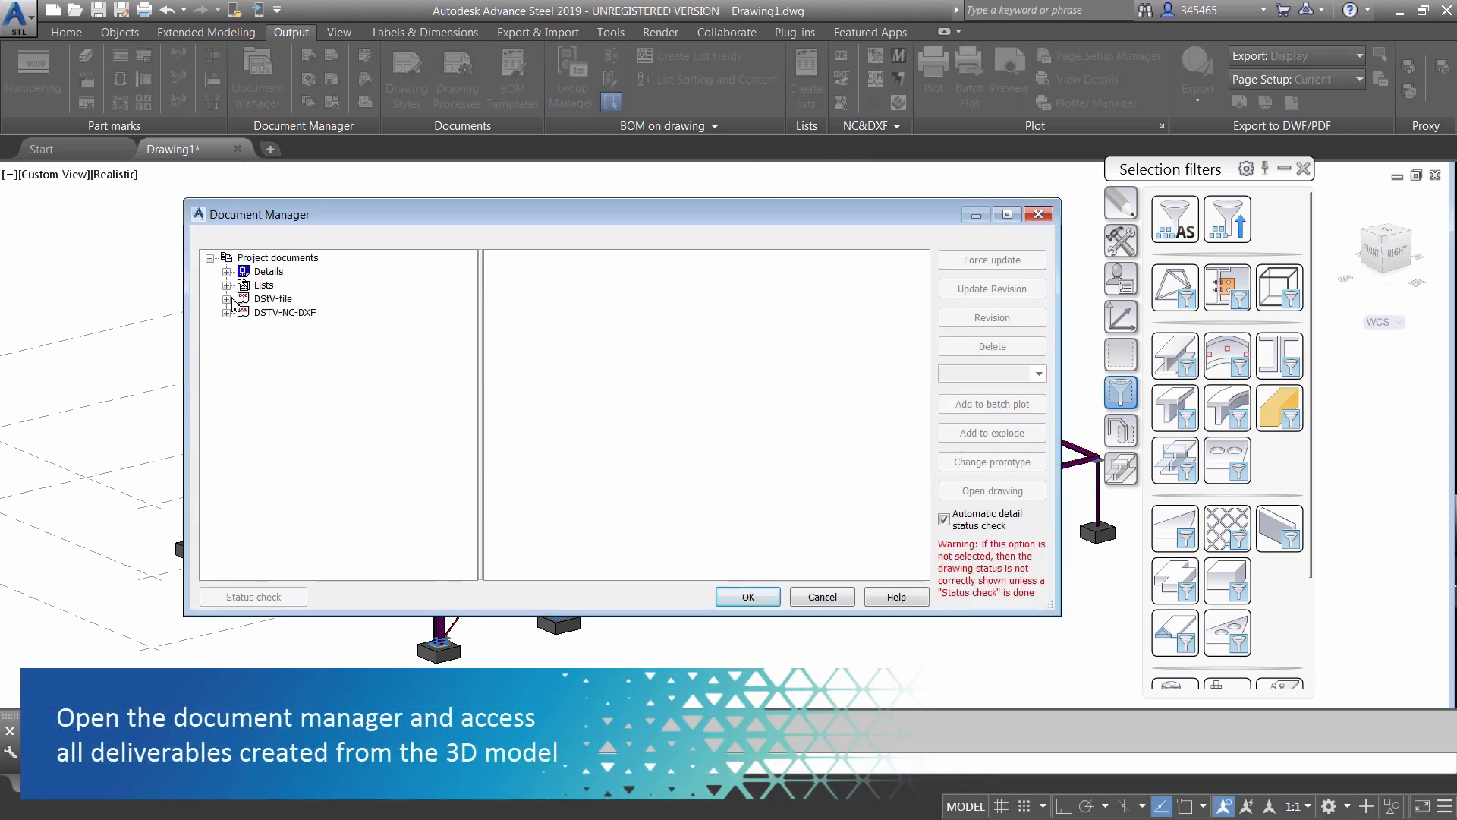
click(226, 299)
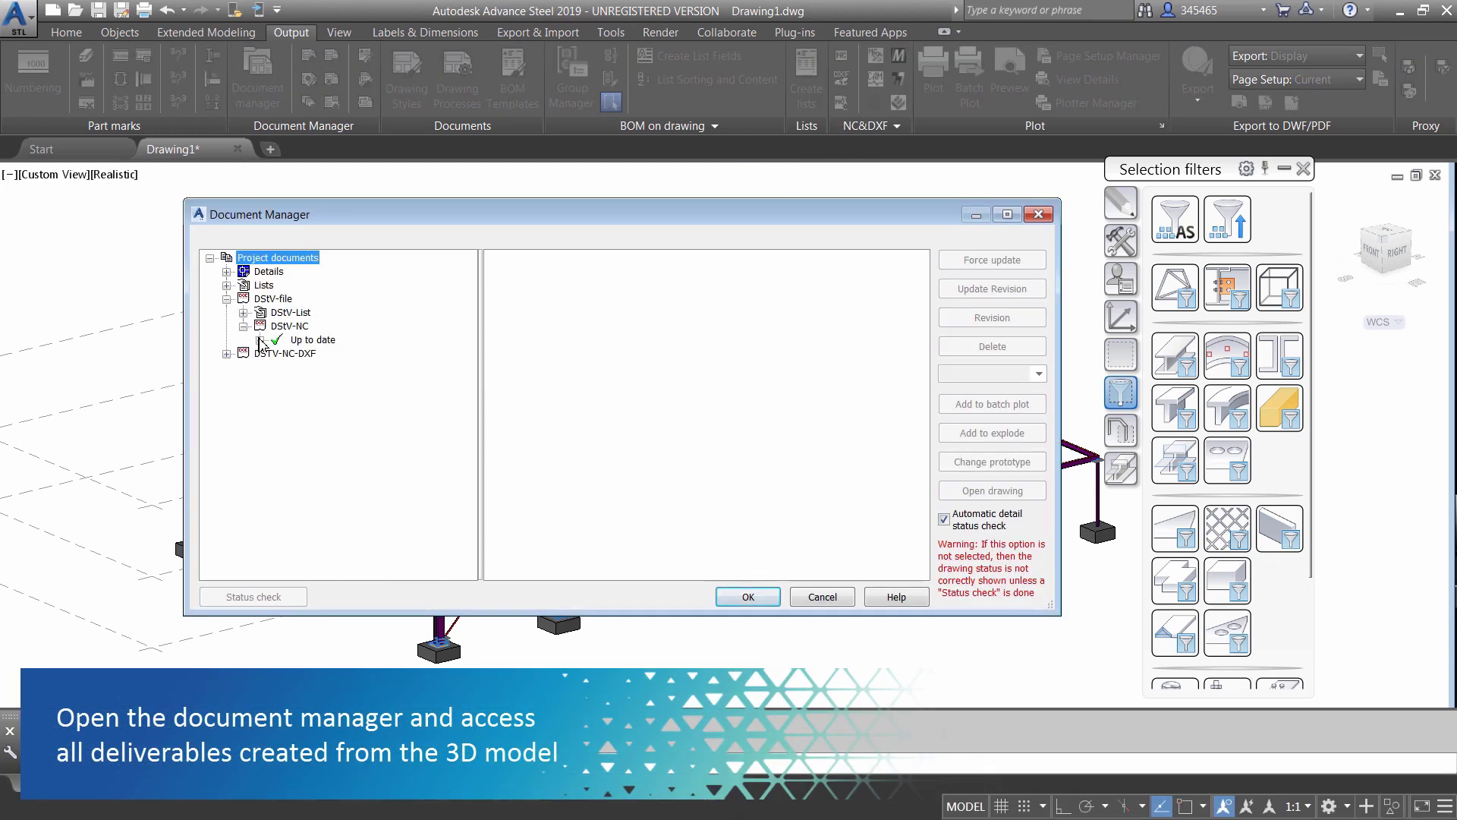
click(260, 341)
click(321, 353)
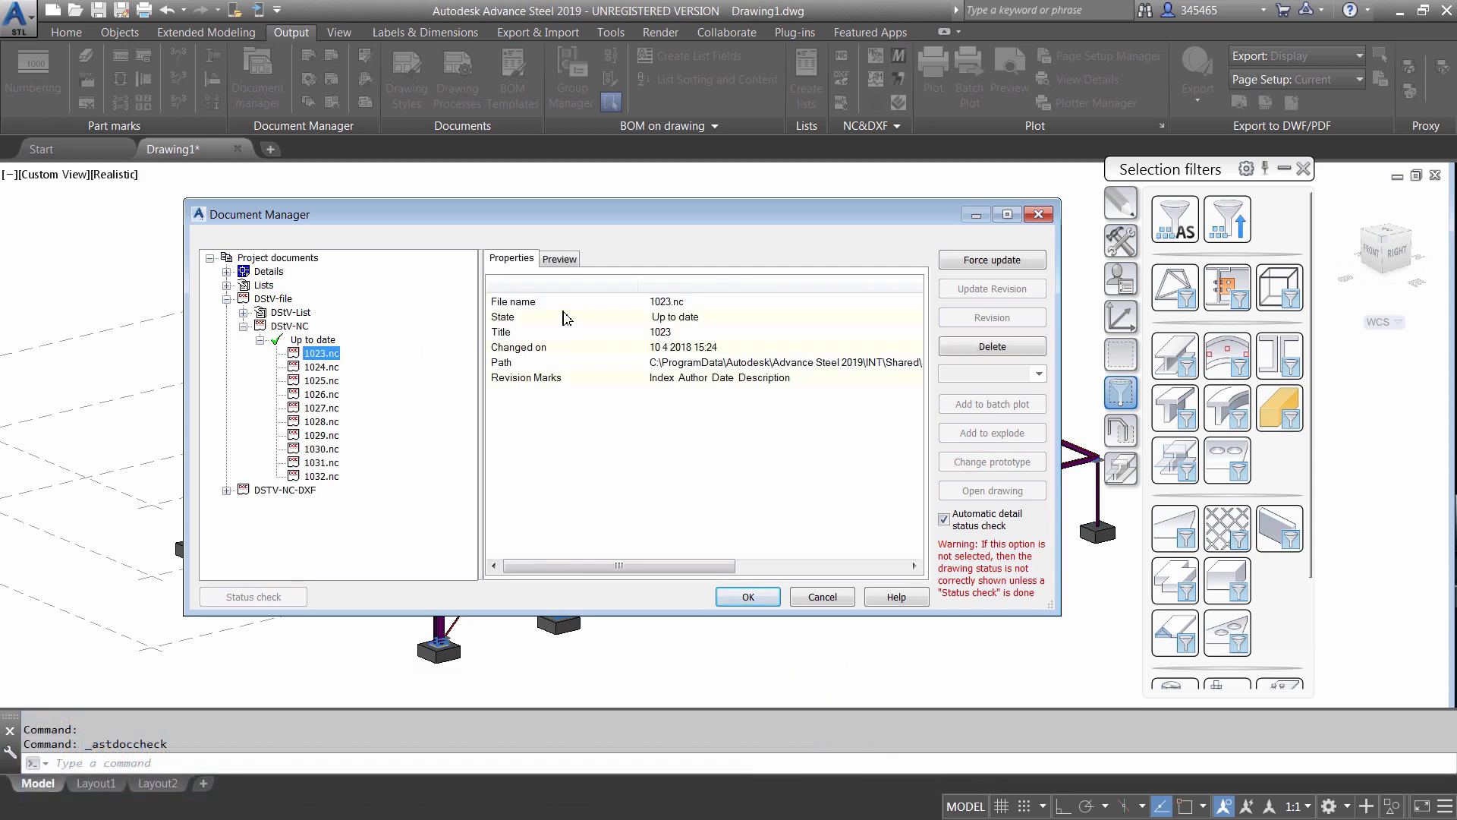
click(570, 261)
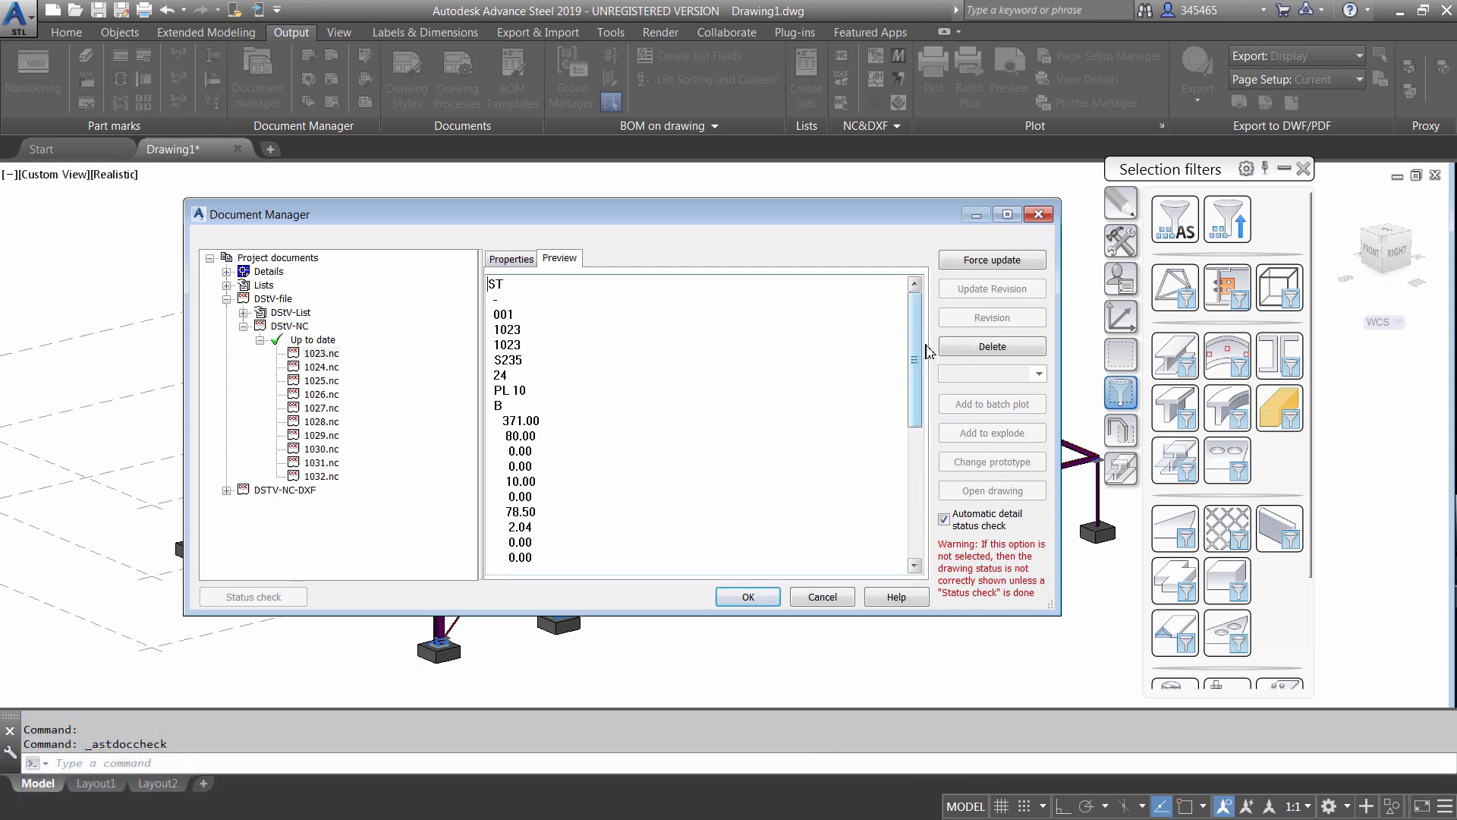
drag(921, 339, 932, 474)
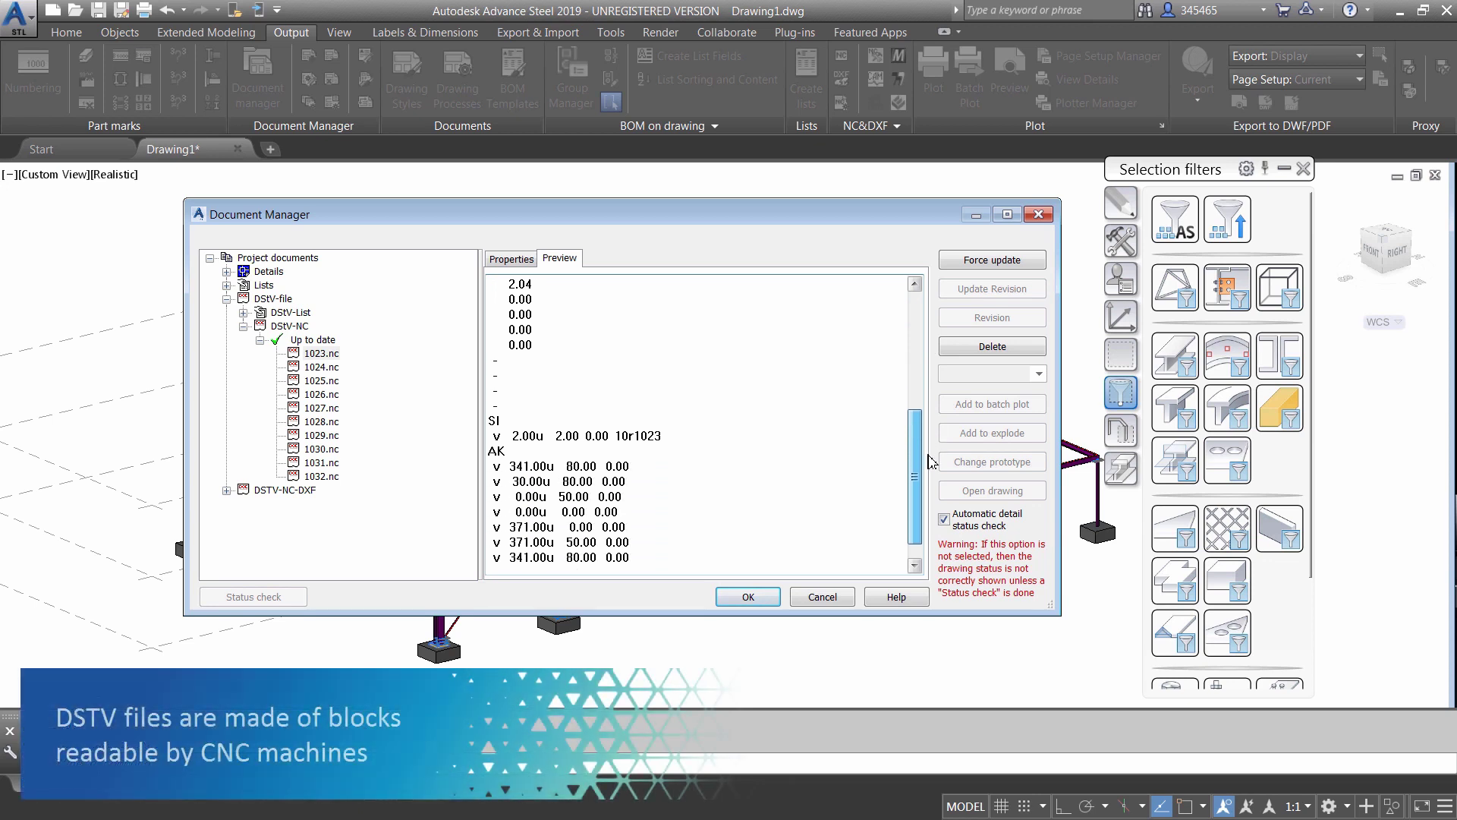
click(324, 451)
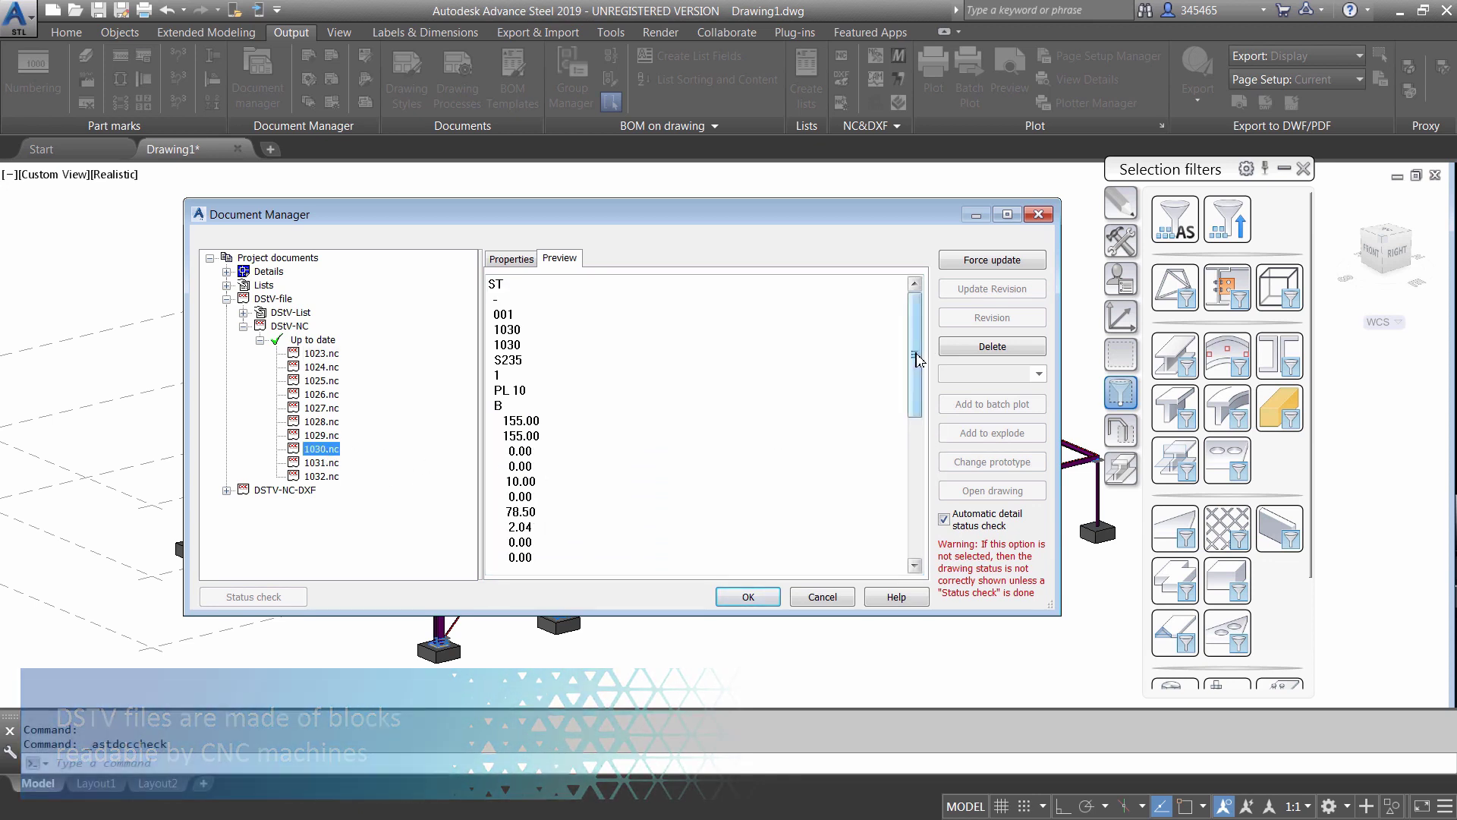
drag(916, 361, 921, 507)
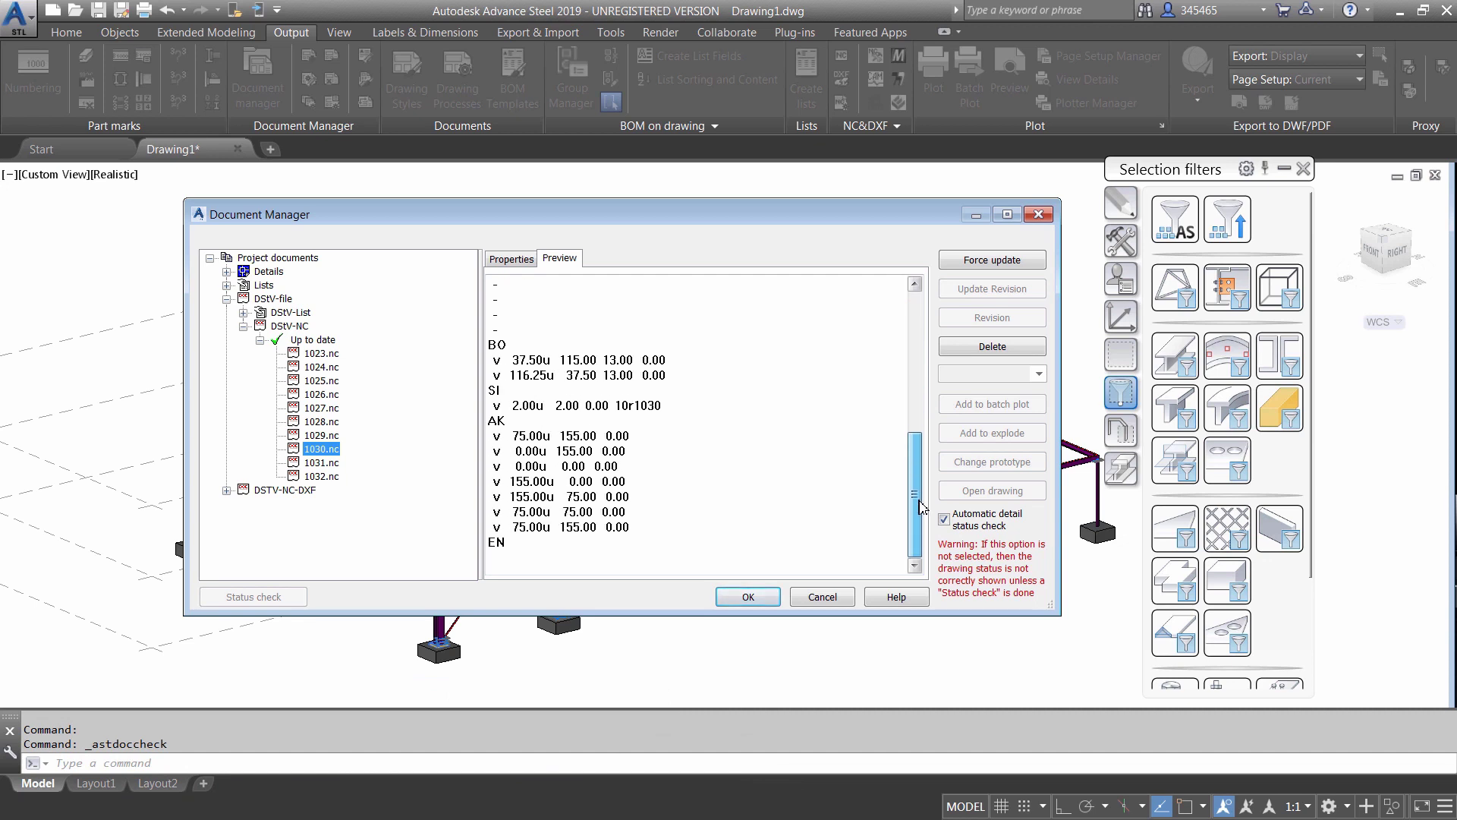
Preview the DSTV-NC-DXF plate contours, stepping from 1023.nc.dxf through 1026.nc.dxf.
click(226, 490)
click(243, 505)
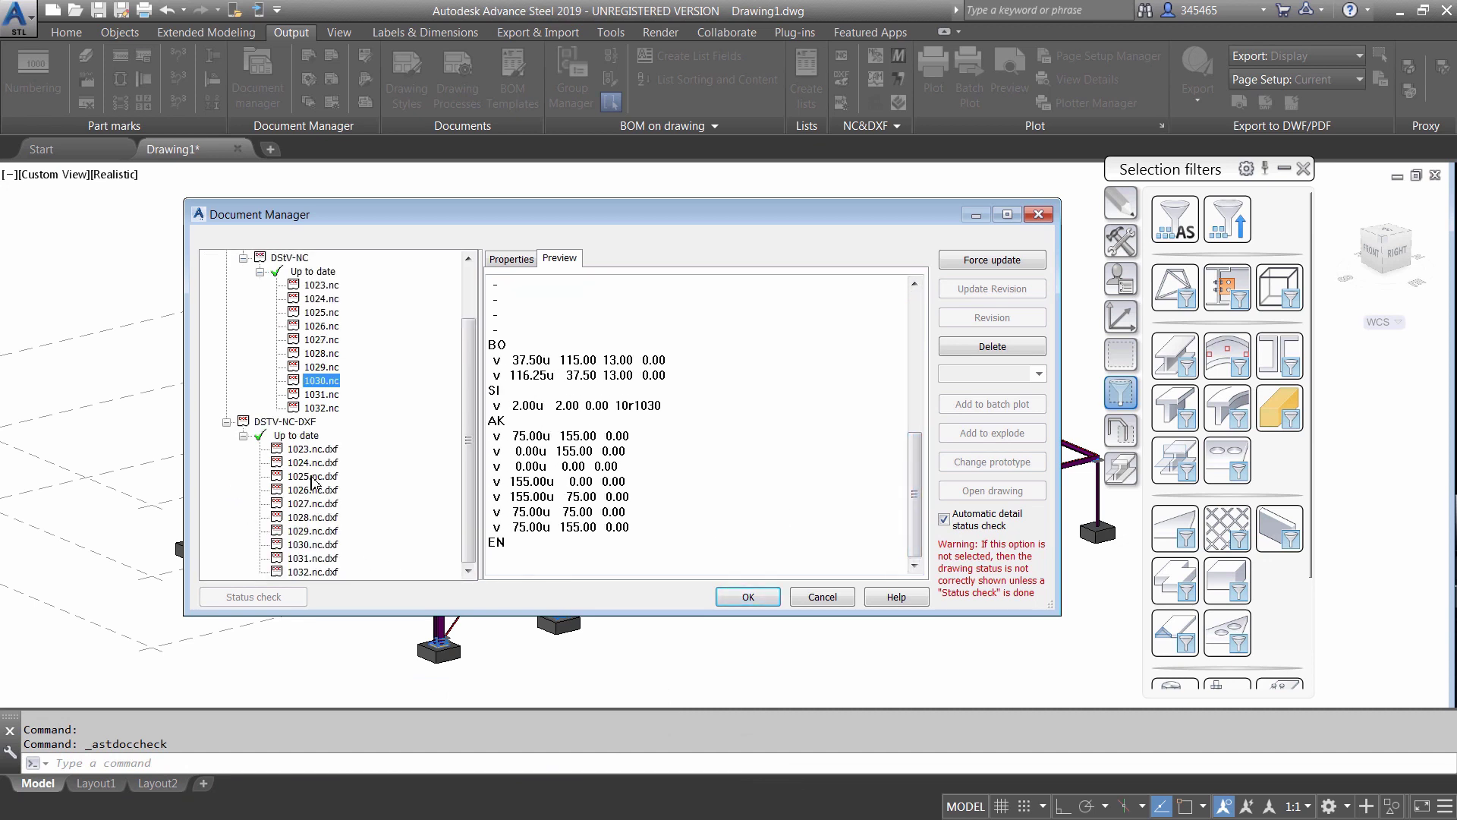
click(325, 450)
click(560, 259)
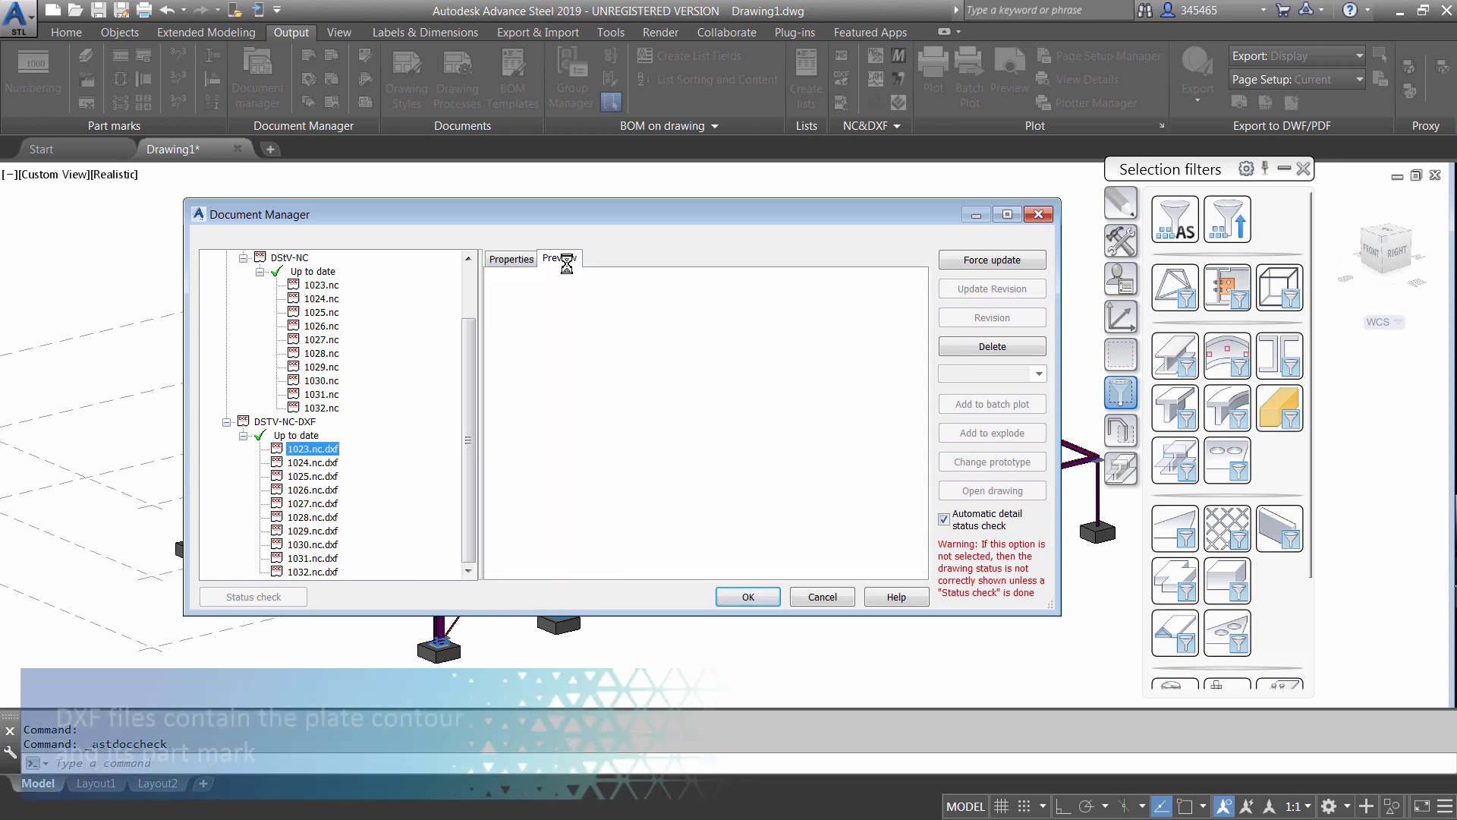
click(416, 467)
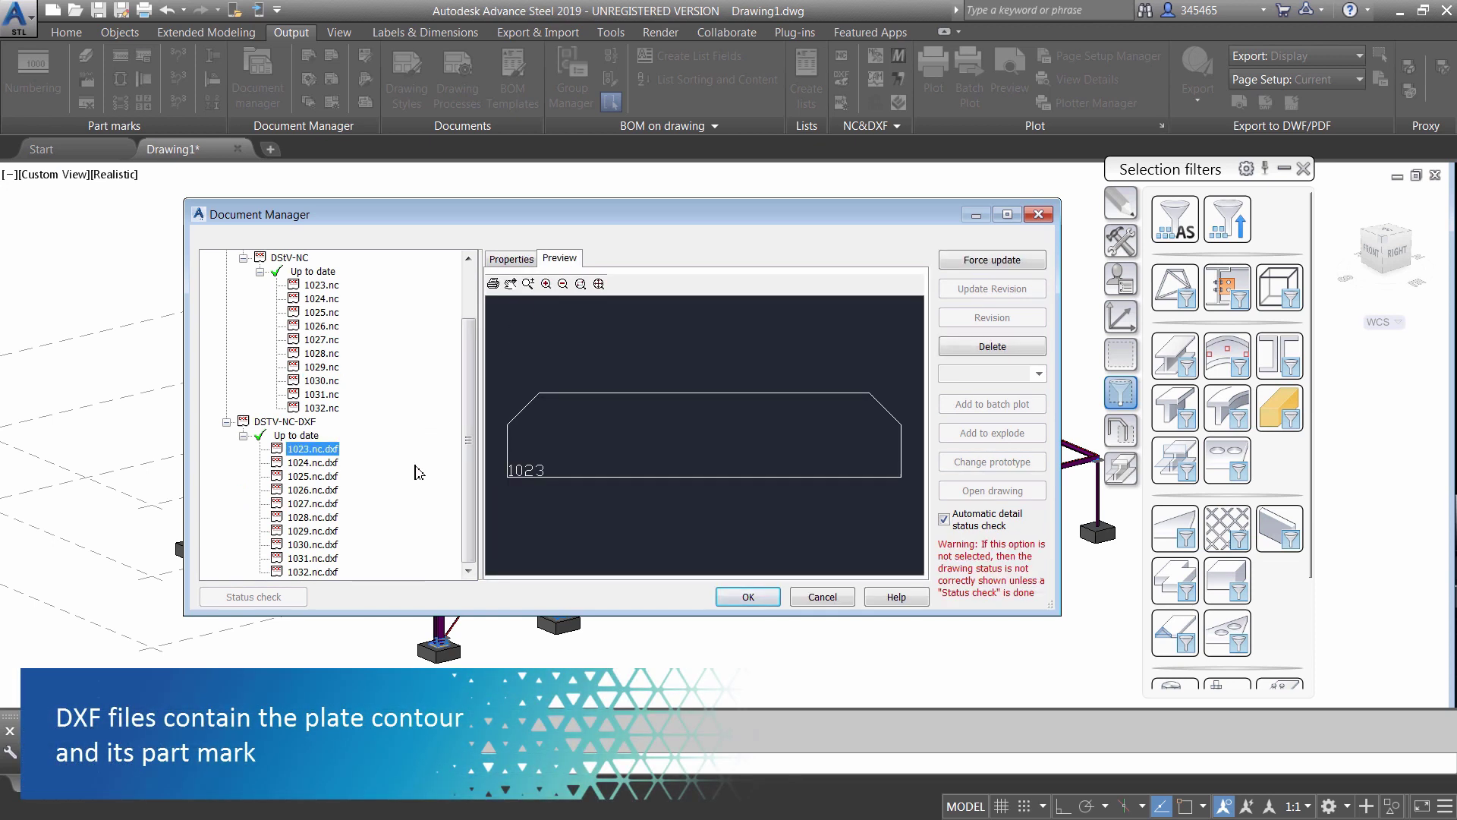
key(Down)
key(Down)
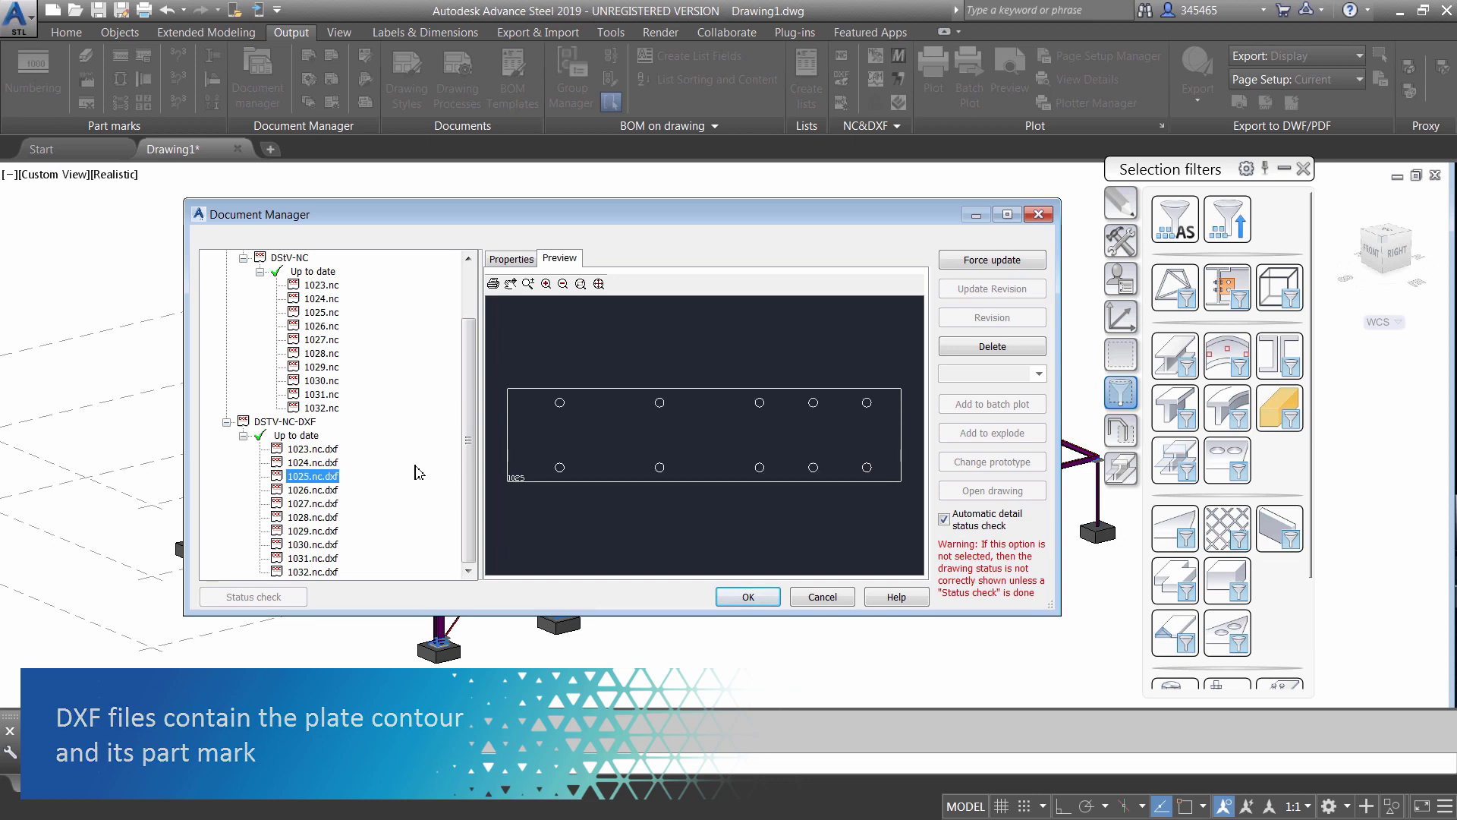
key(Down)
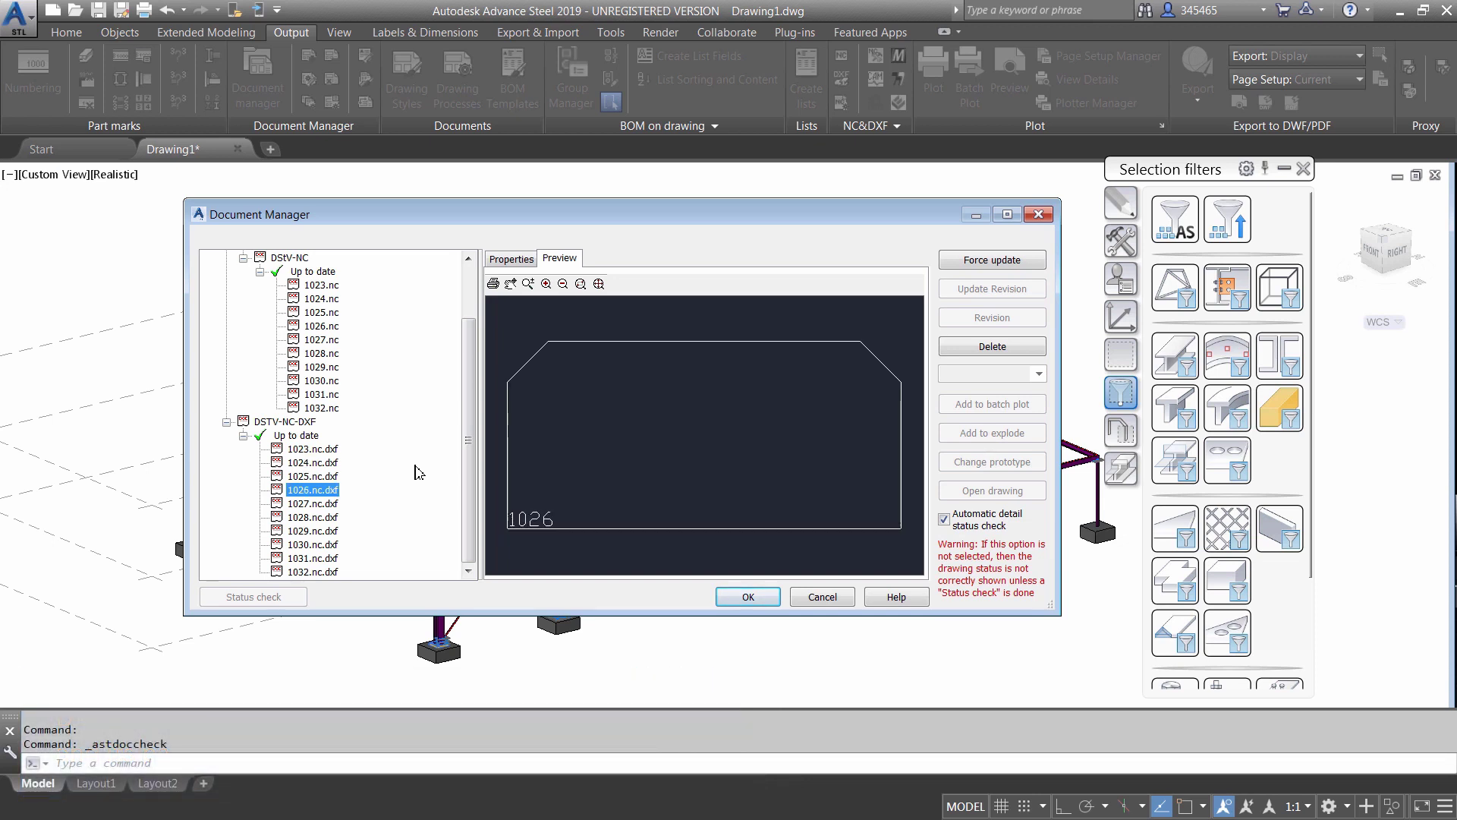
key(Down)
key(Down)
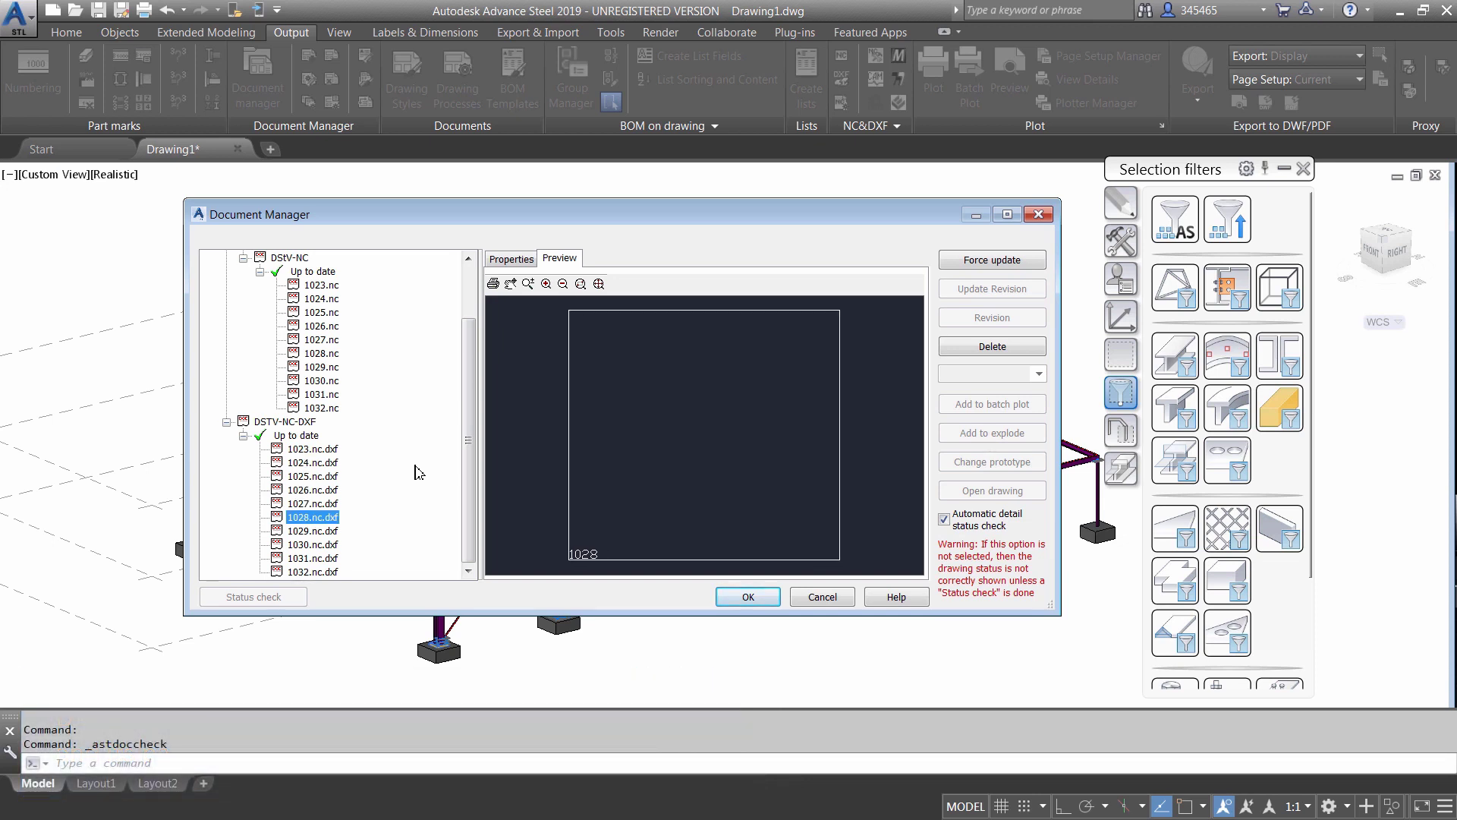
Close the Document Manager, clear the model selection, and open the BOM Templates library.
click(739, 598)
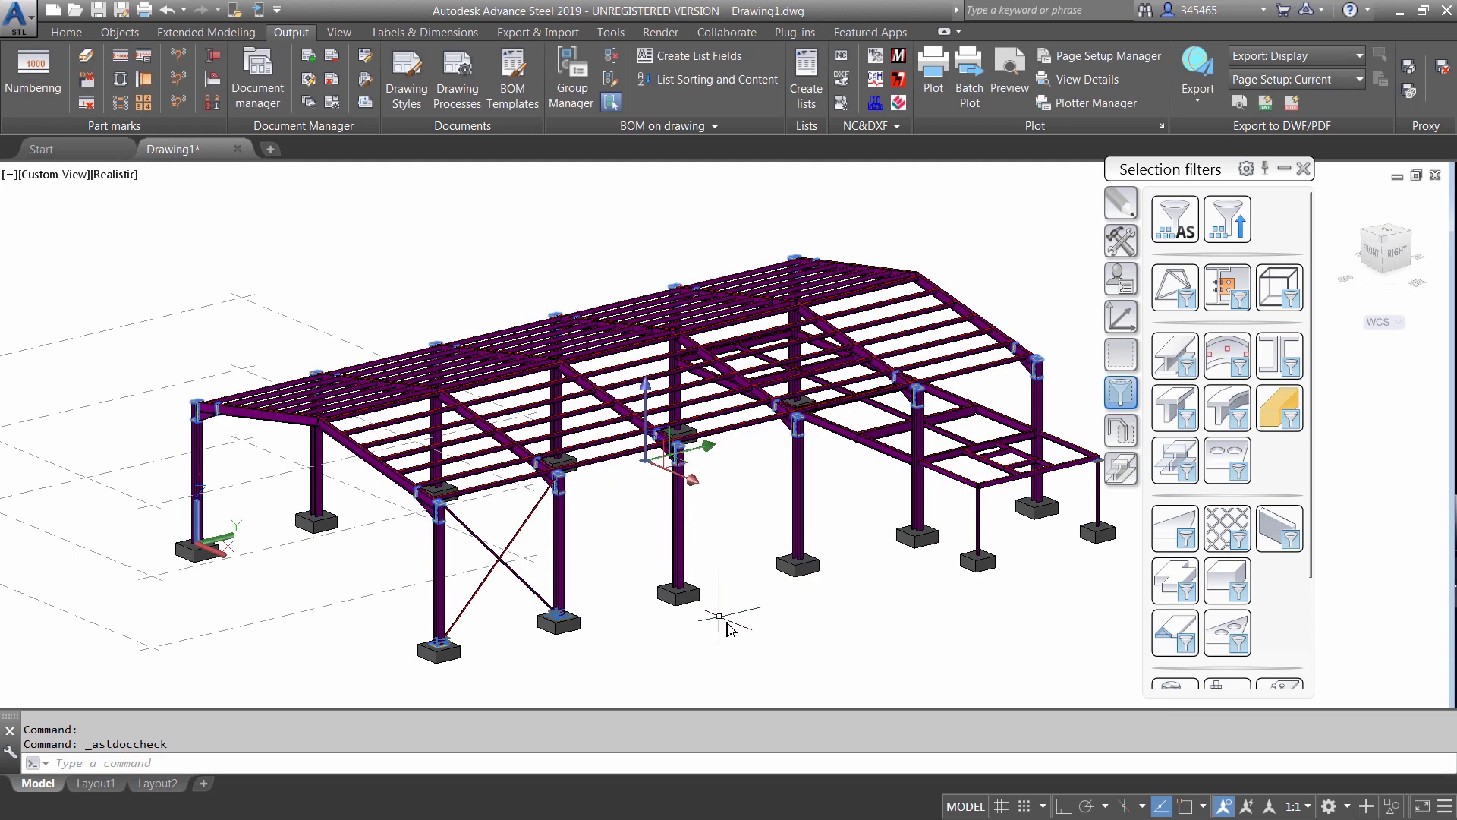
key(Escape)
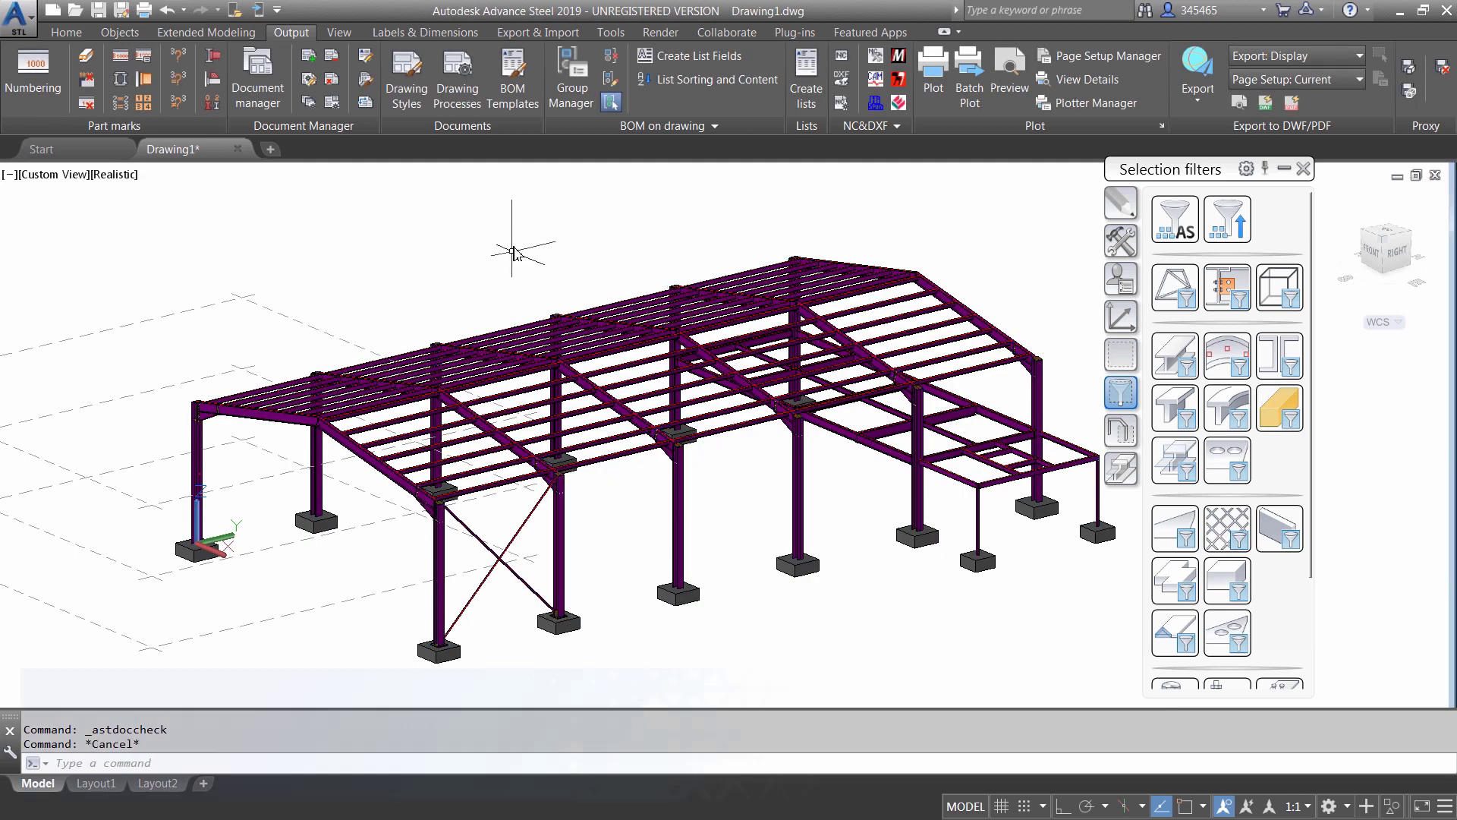
click(512, 92)
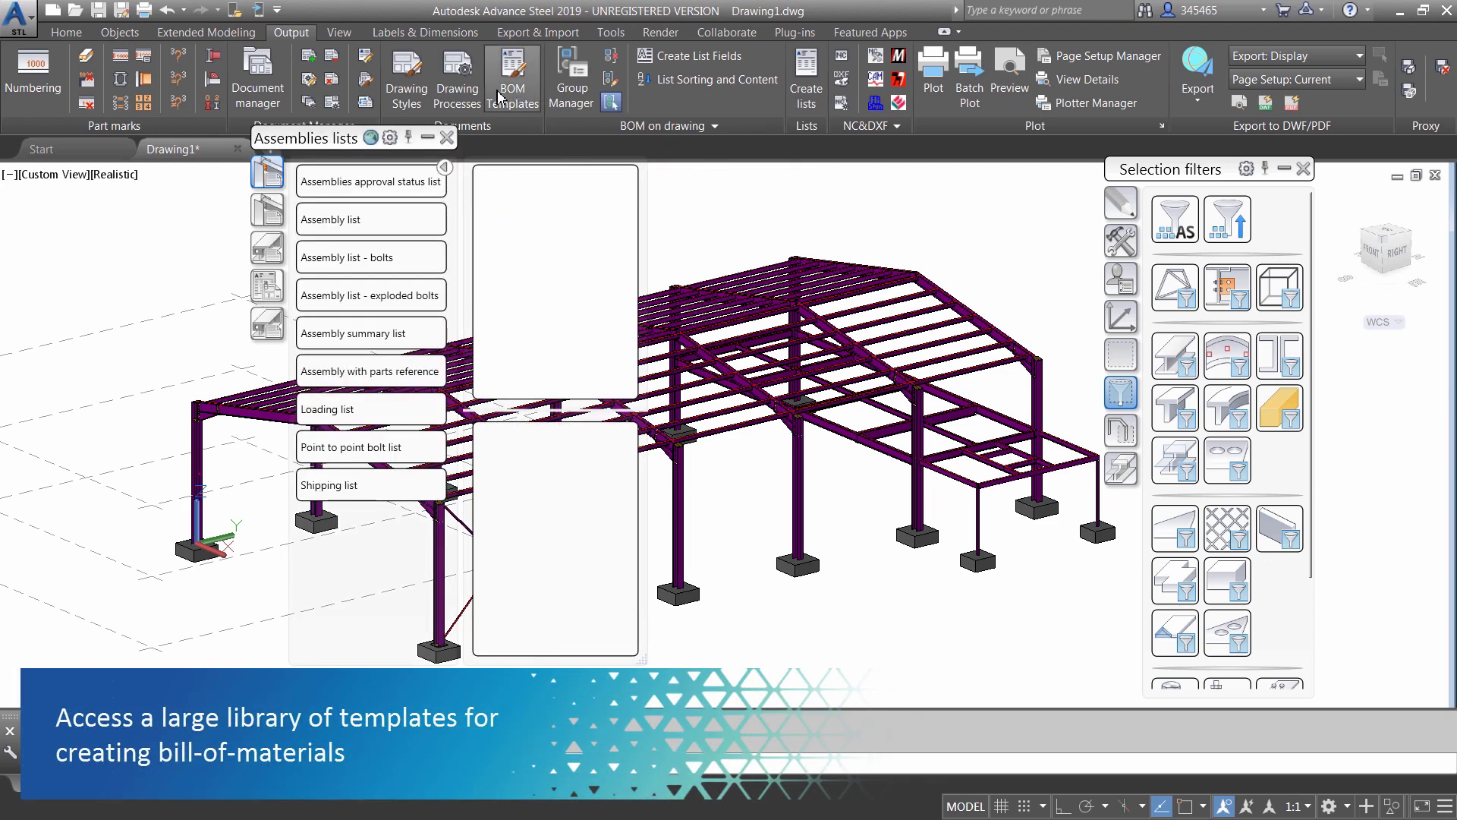
Browse the Lot(Phase), bolts and anchors, and drawings template tabs to reach Parts lists.
click(267, 212)
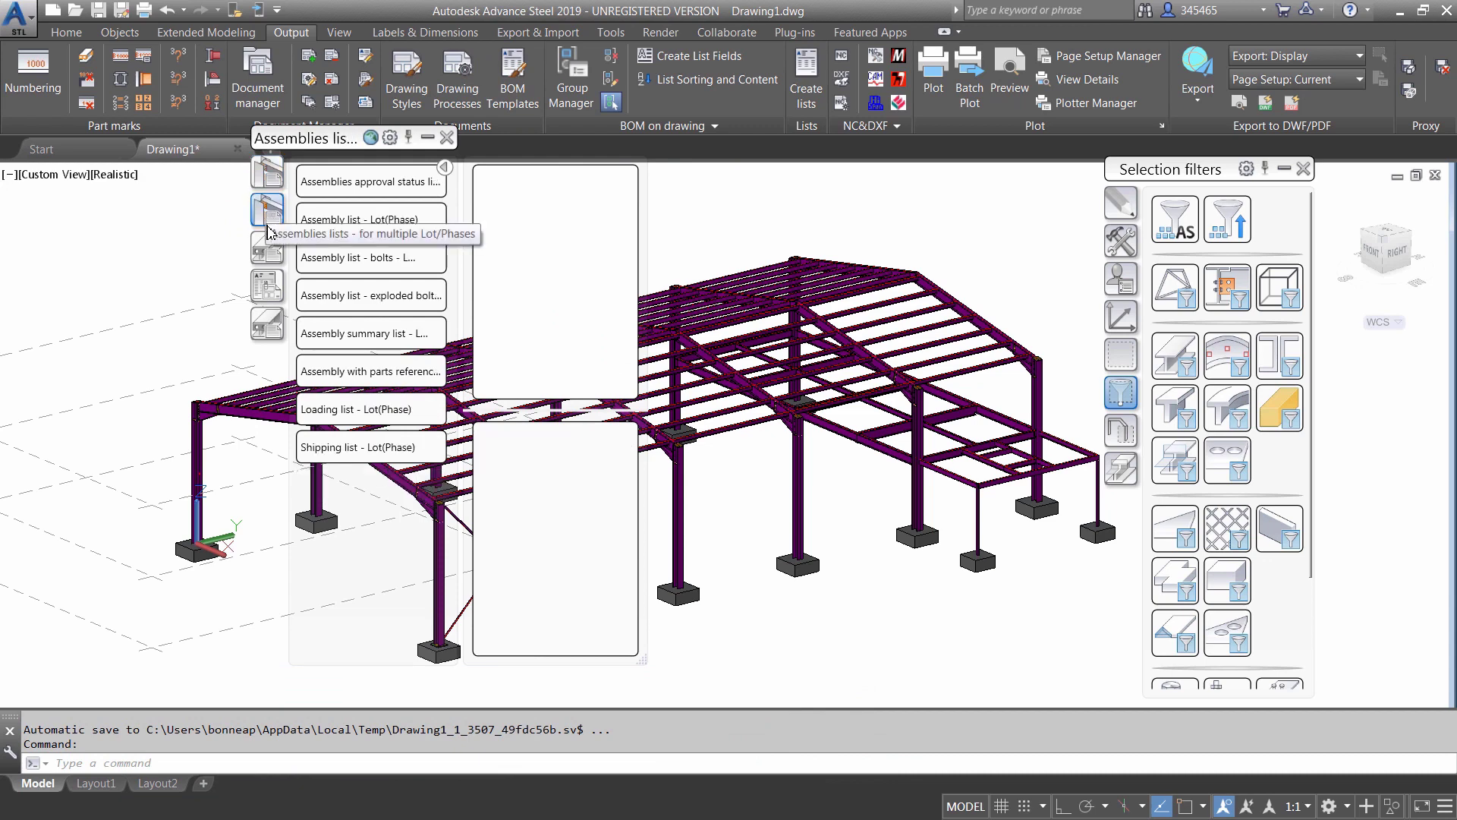
click(269, 249)
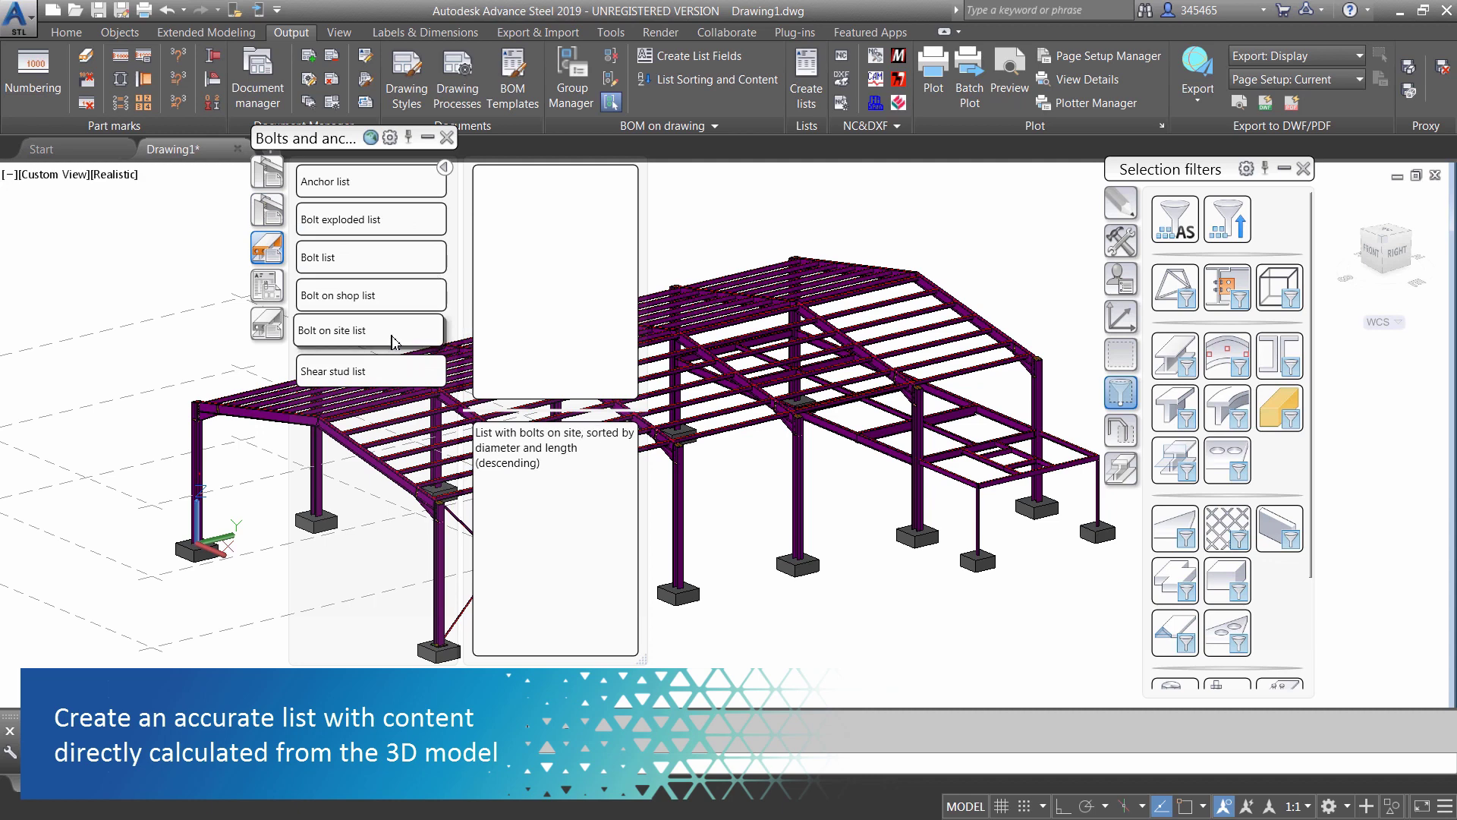
click(267, 287)
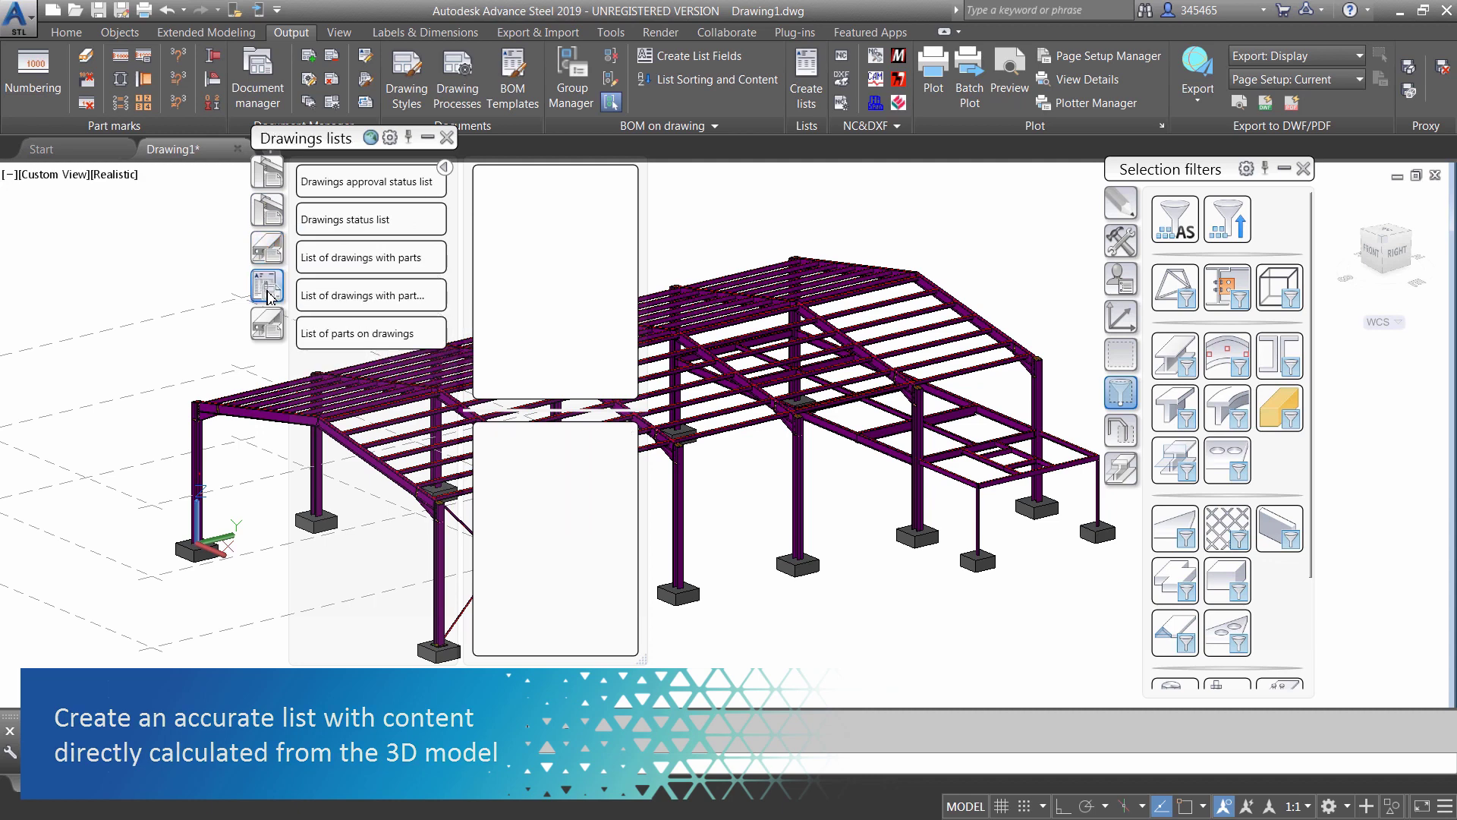
click(268, 327)
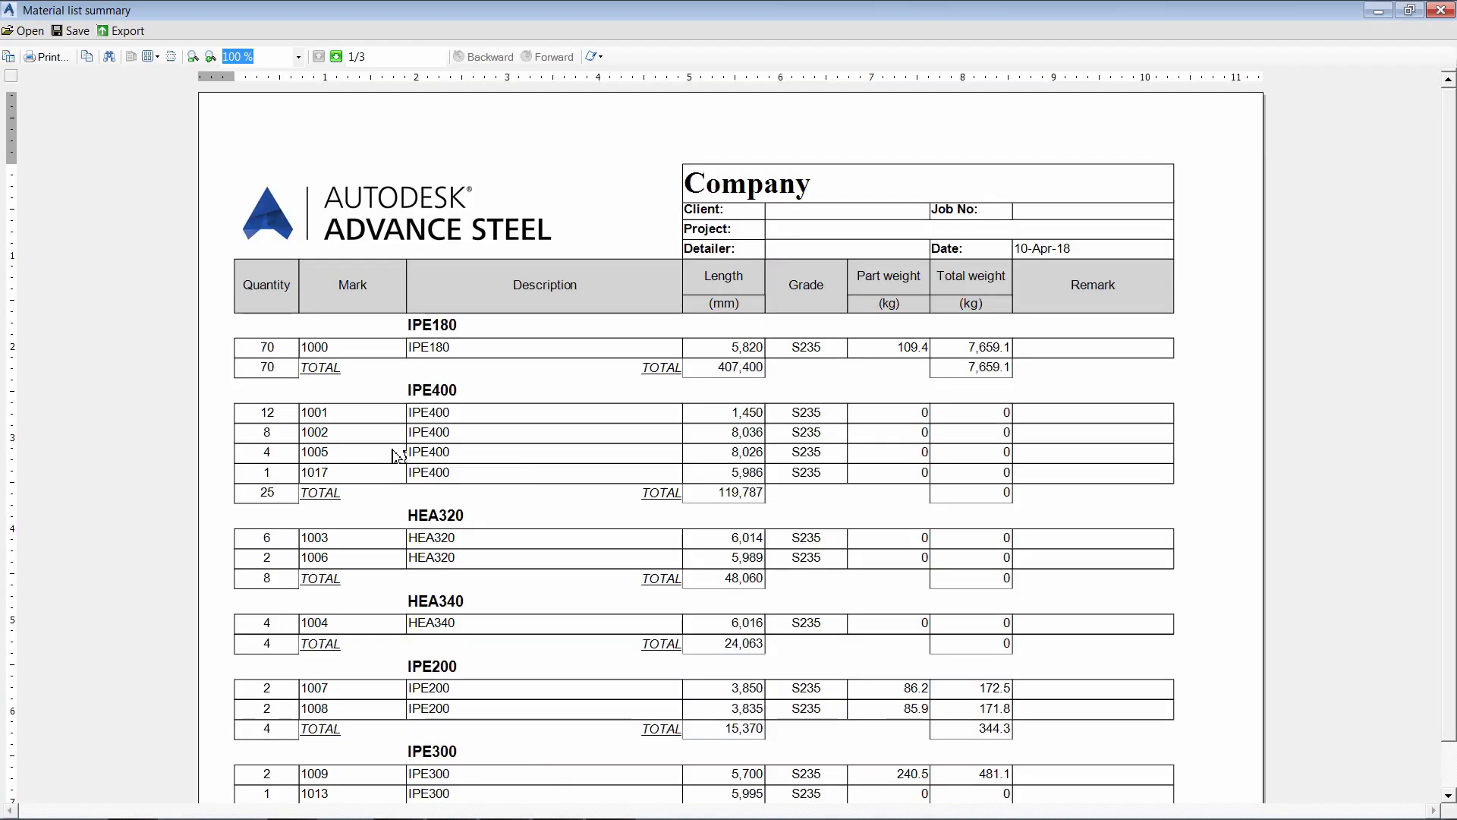
Zoom the Material list summary to 90%, page through pages 1–3 and back, then start saving.
click(194, 57)
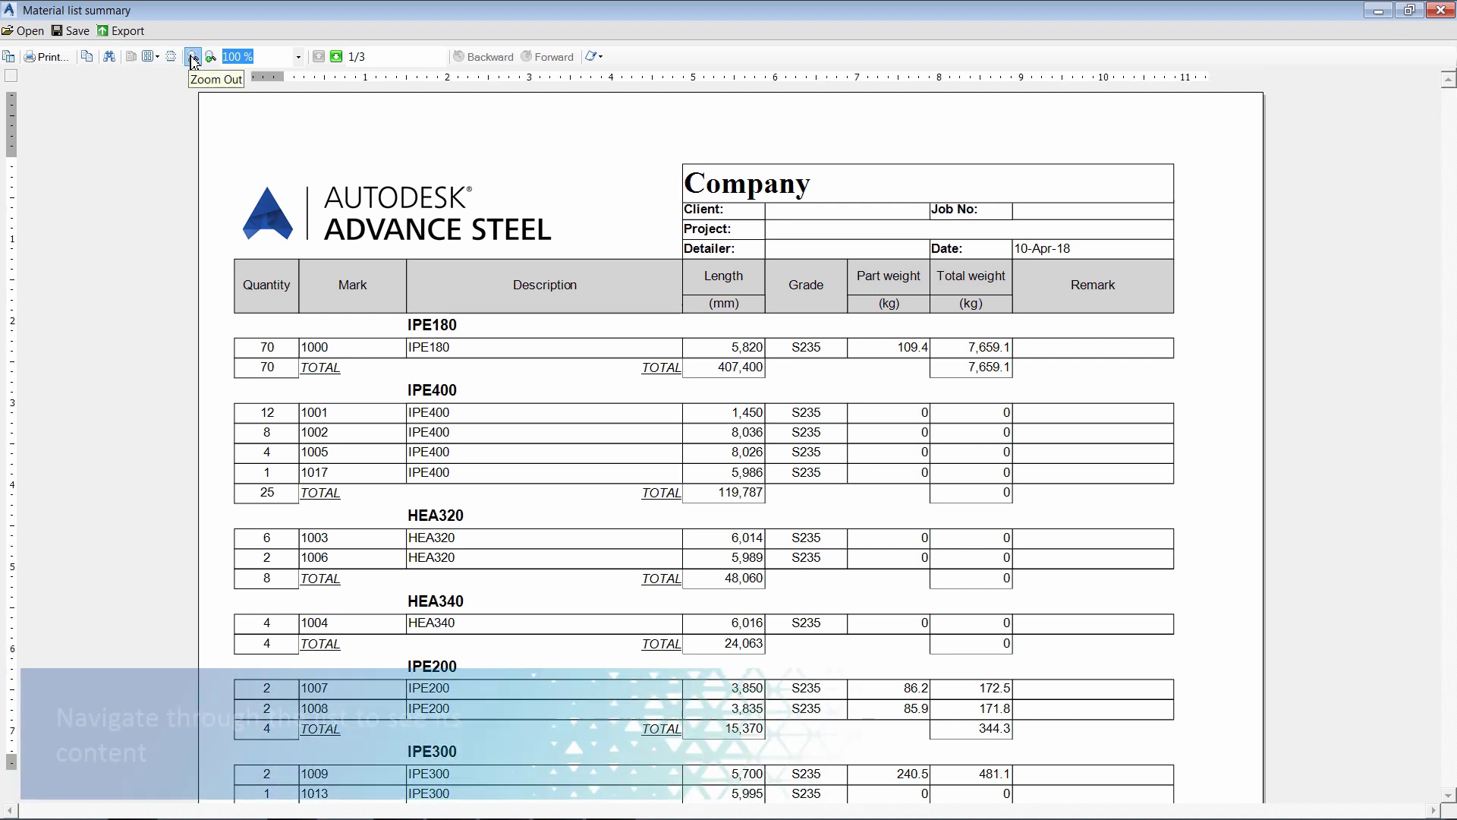
click(336, 56)
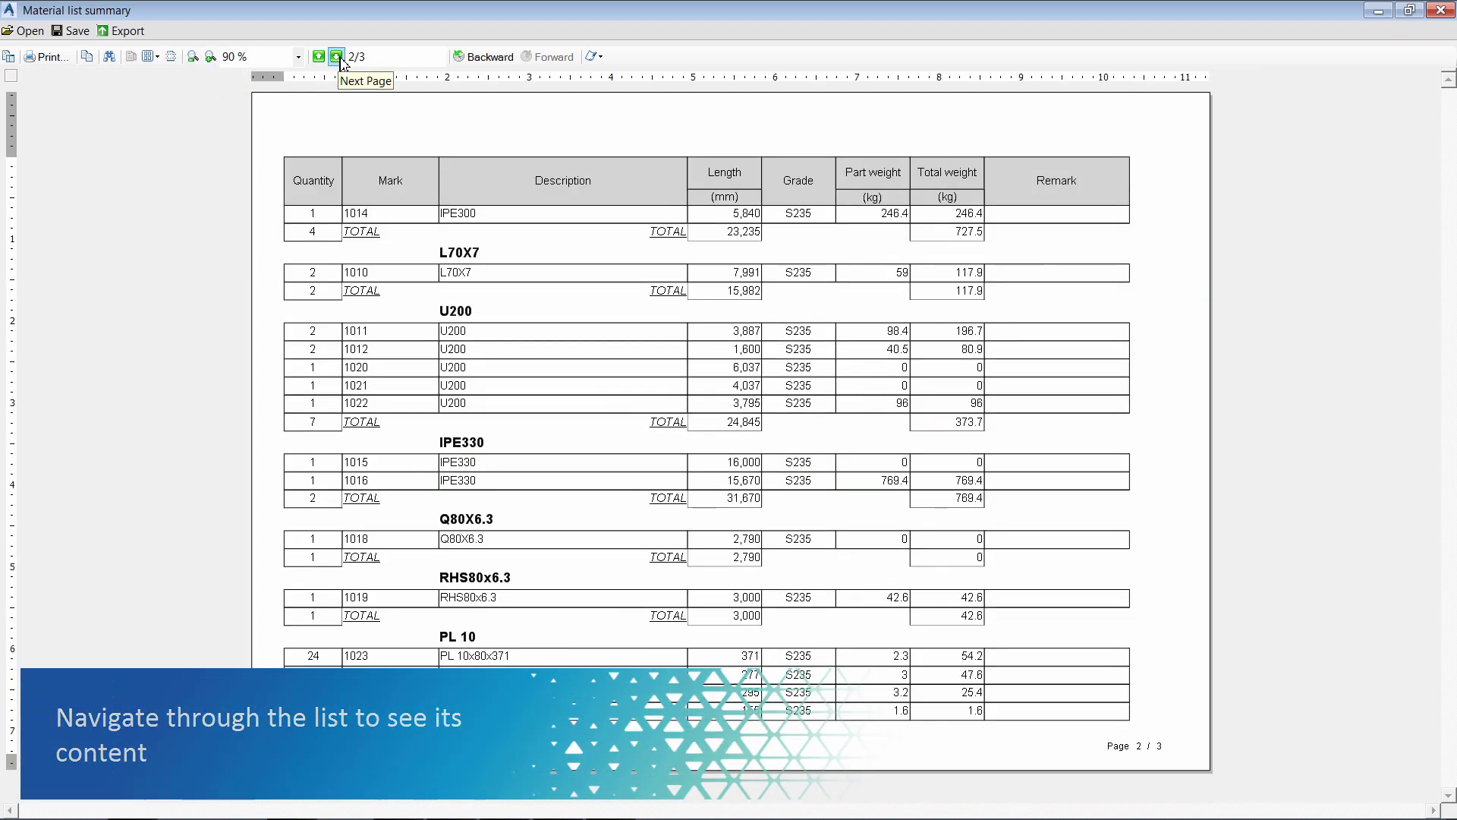
click(337, 58)
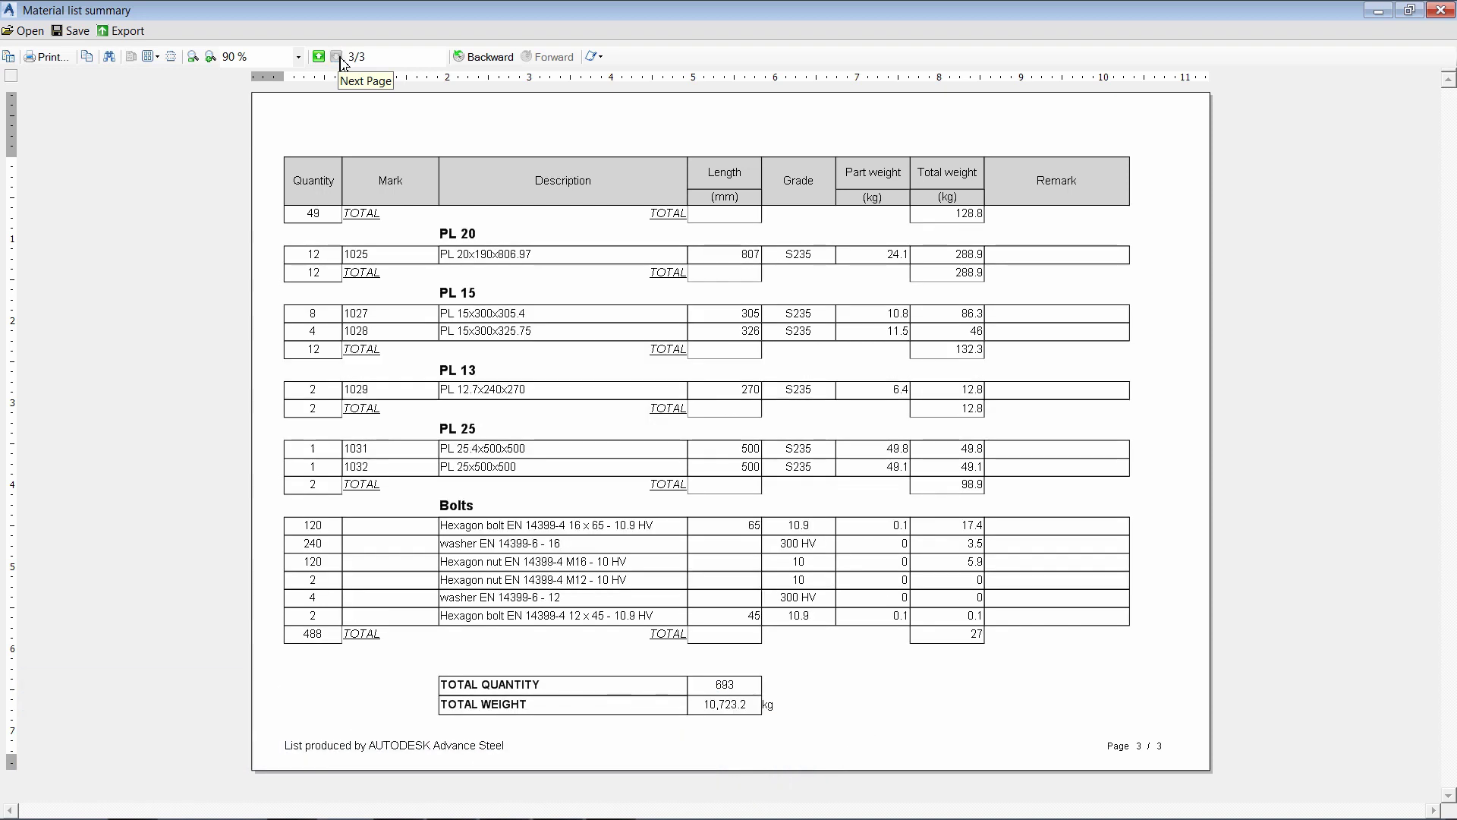
click(319, 57)
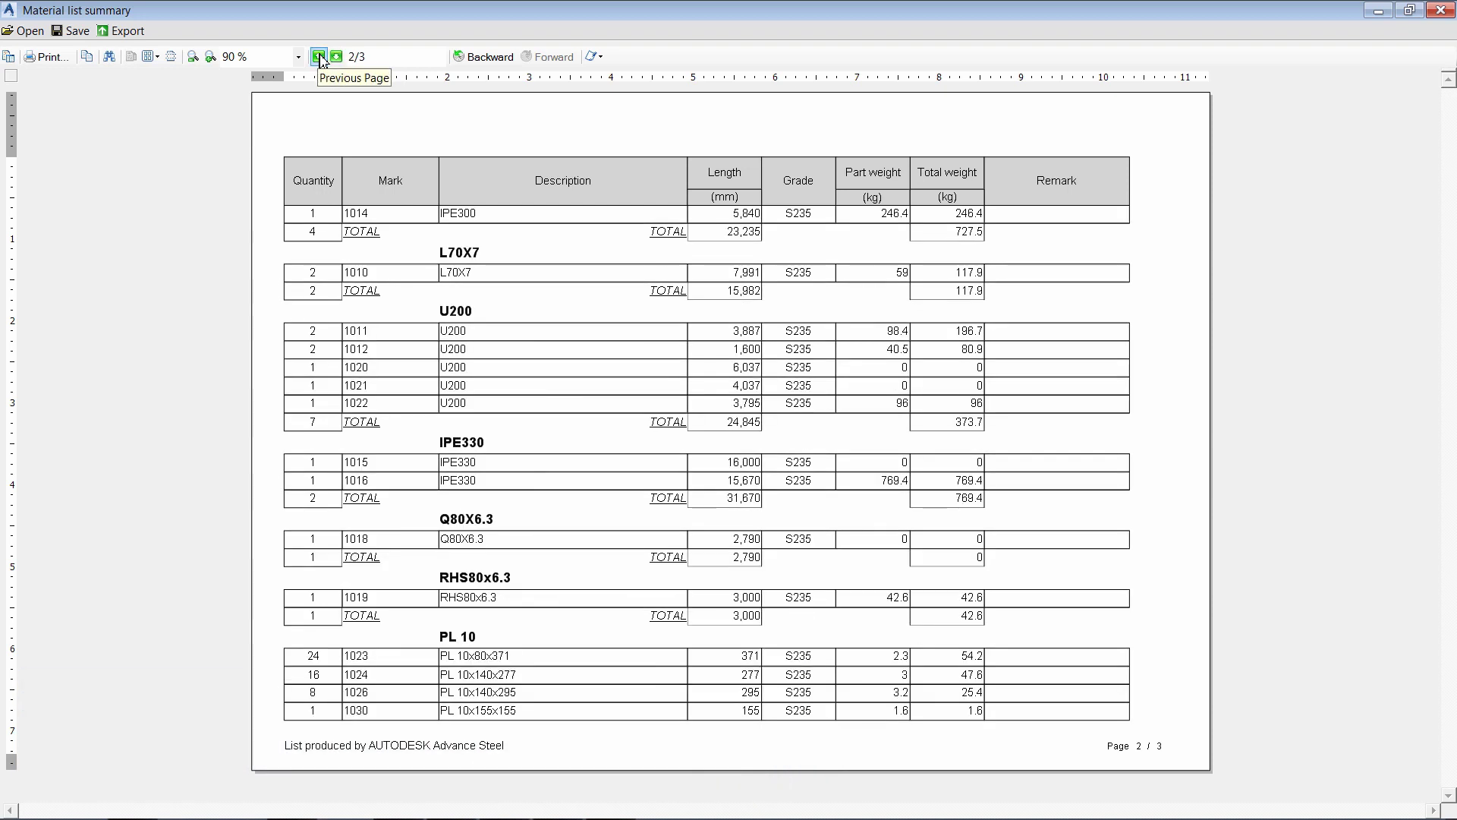
click(319, 57)
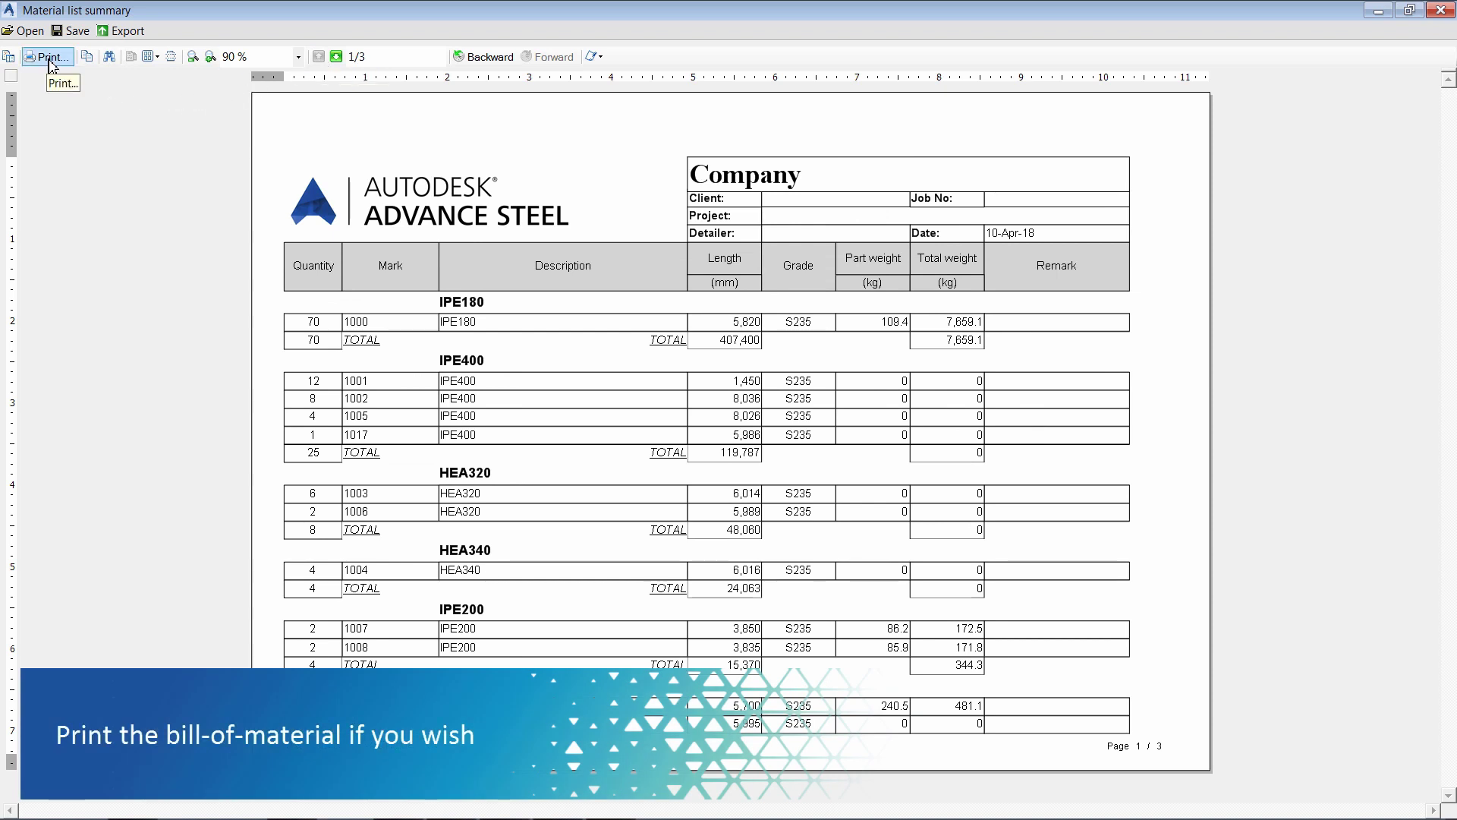
click(74, 31)
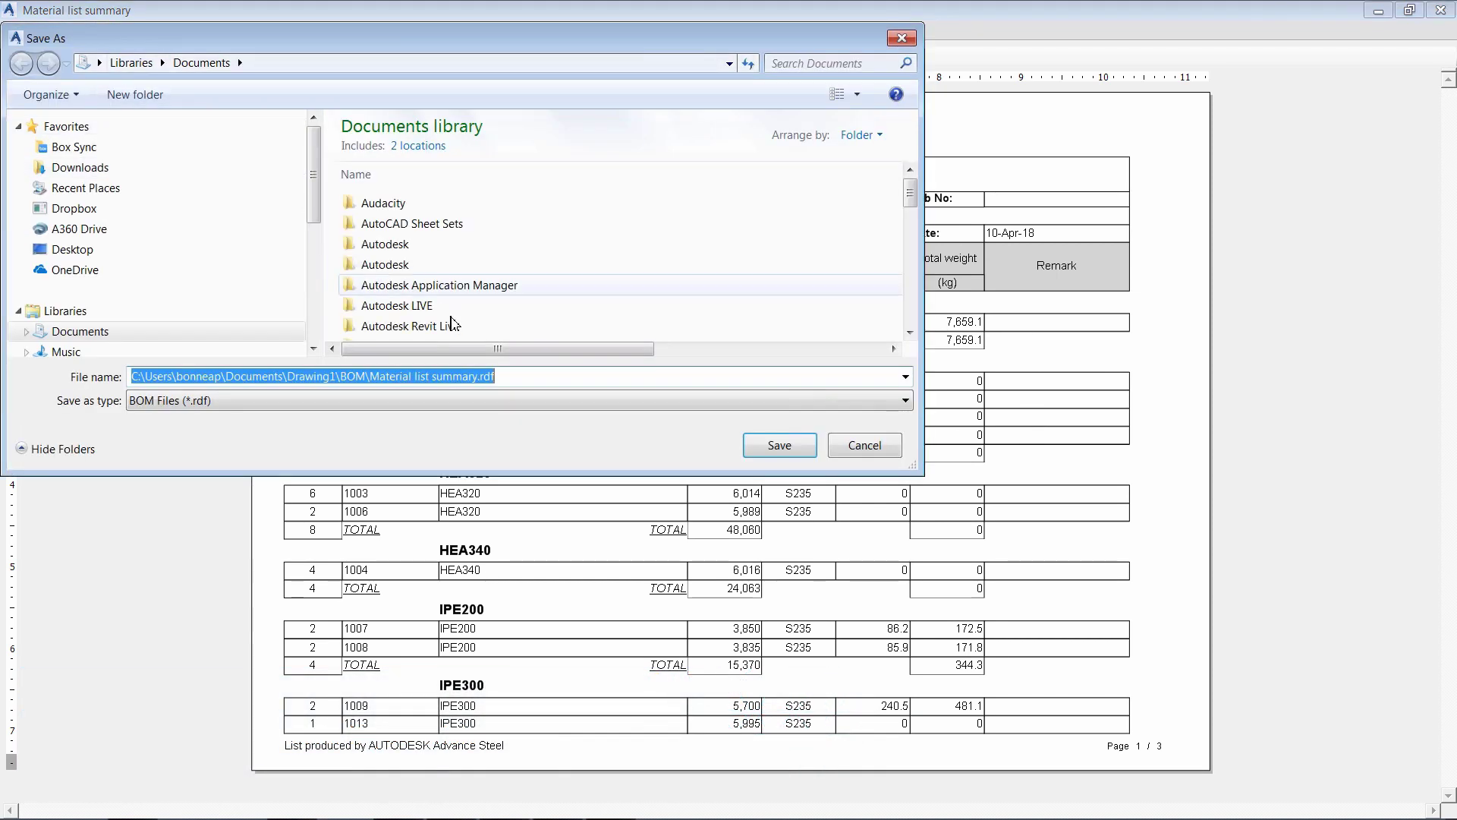
Save the report as a BOM .rdf, export it as 'Material list summary.pdf', and close the viewer.
click(791, 453)
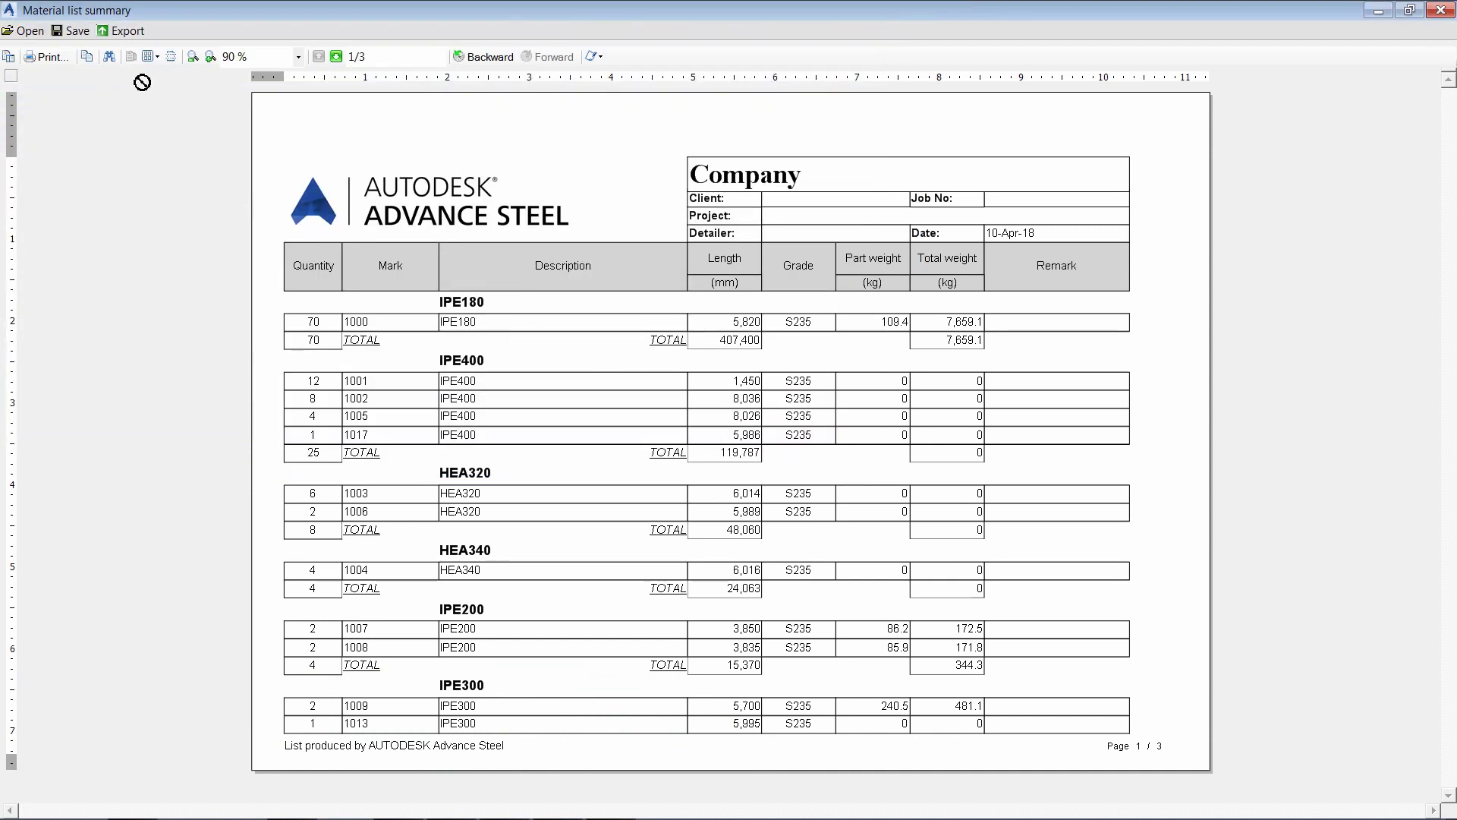
click(123, 31)
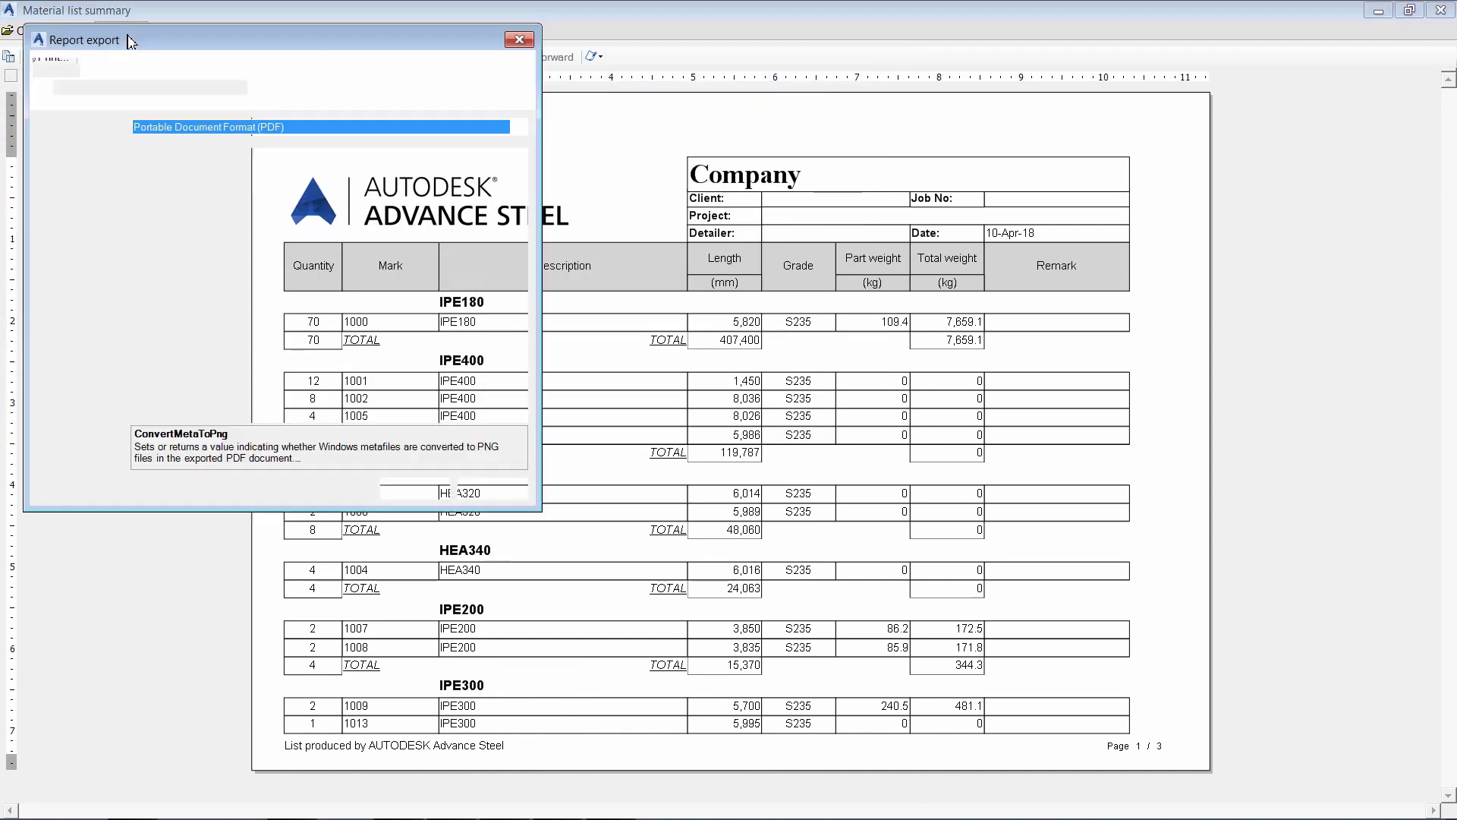
click(199, 126)
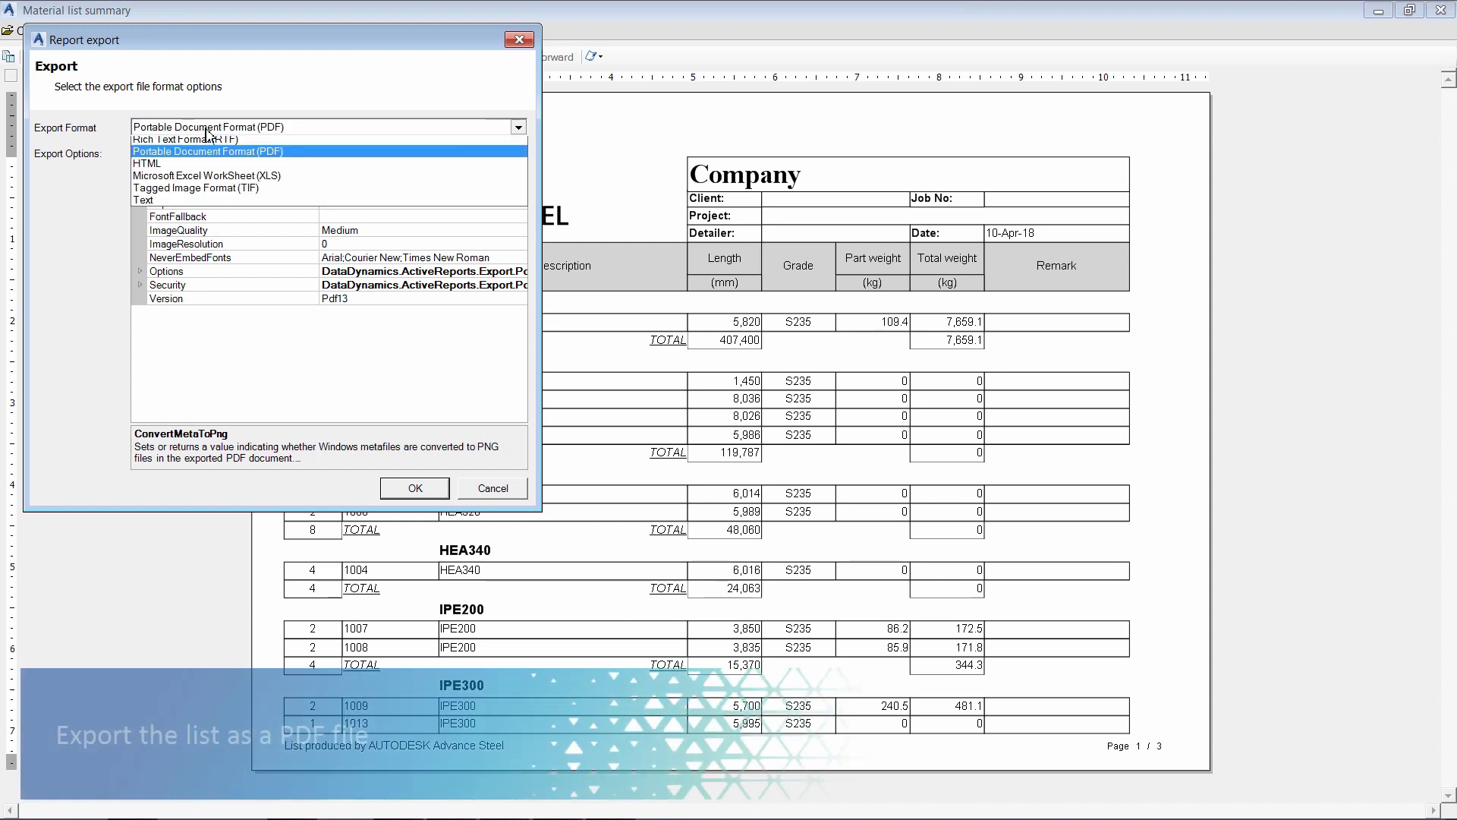
click(295, 156)
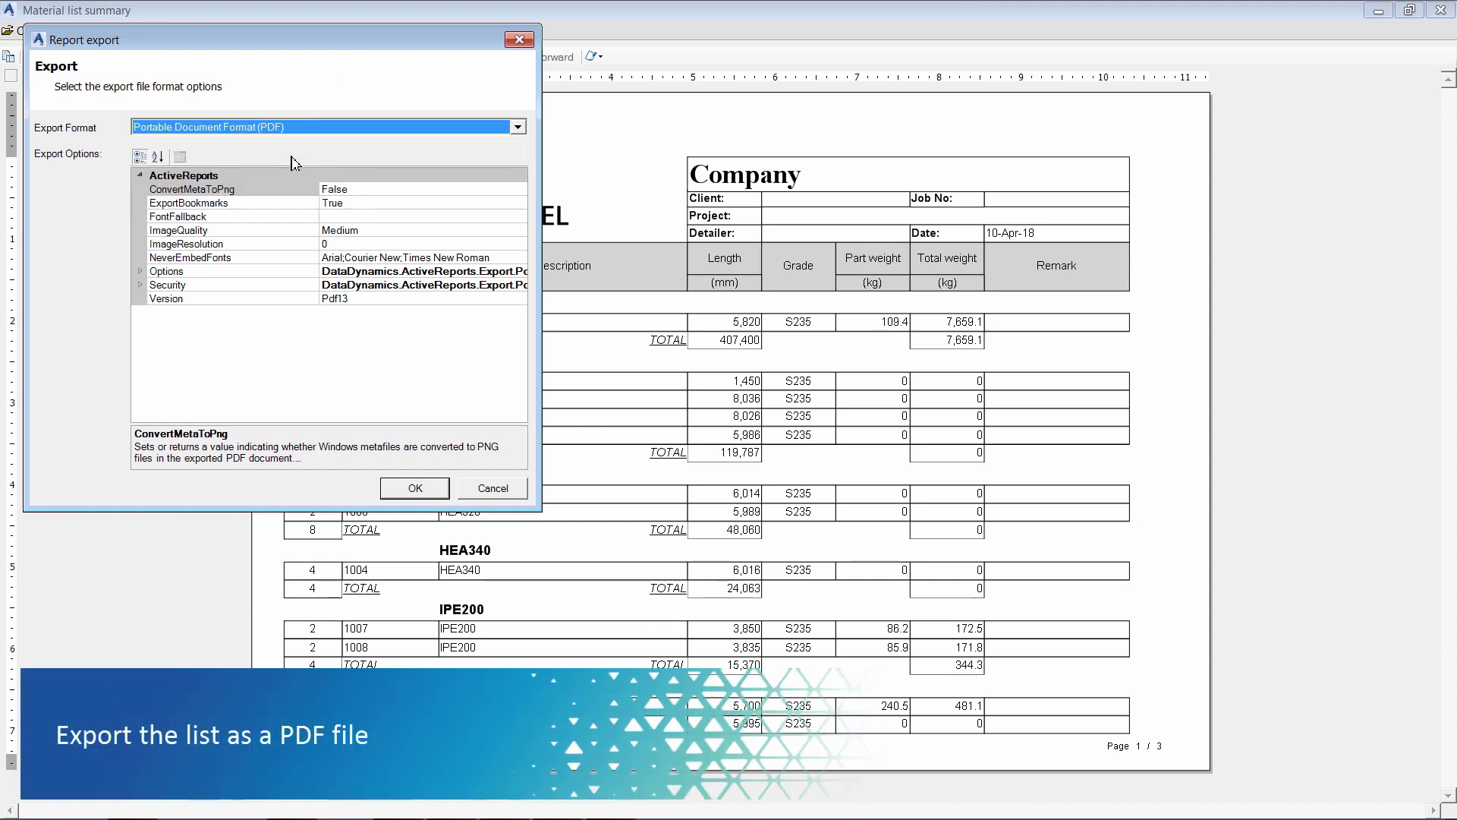
click(423, 487)
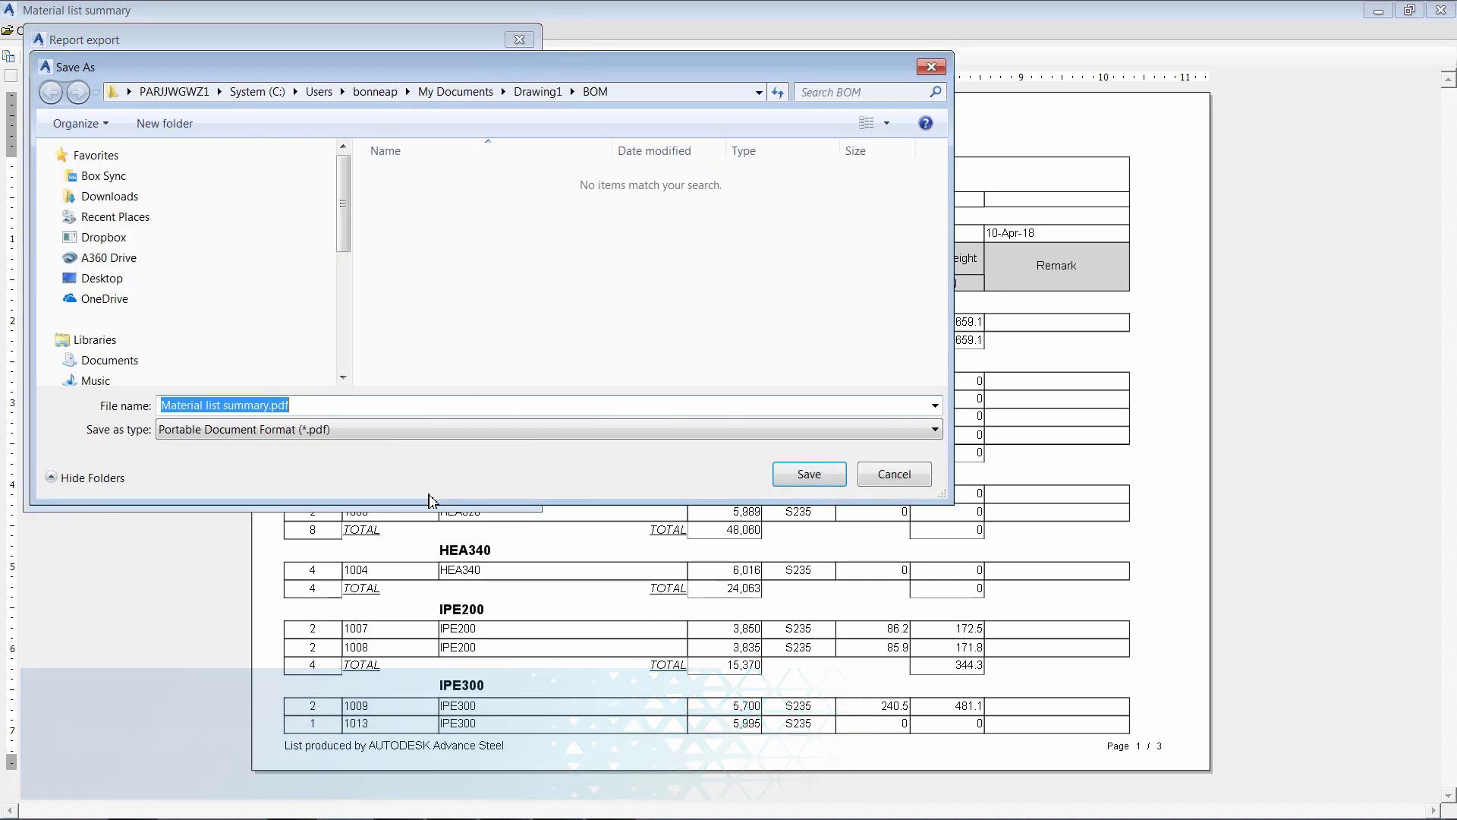
click(808, 477)
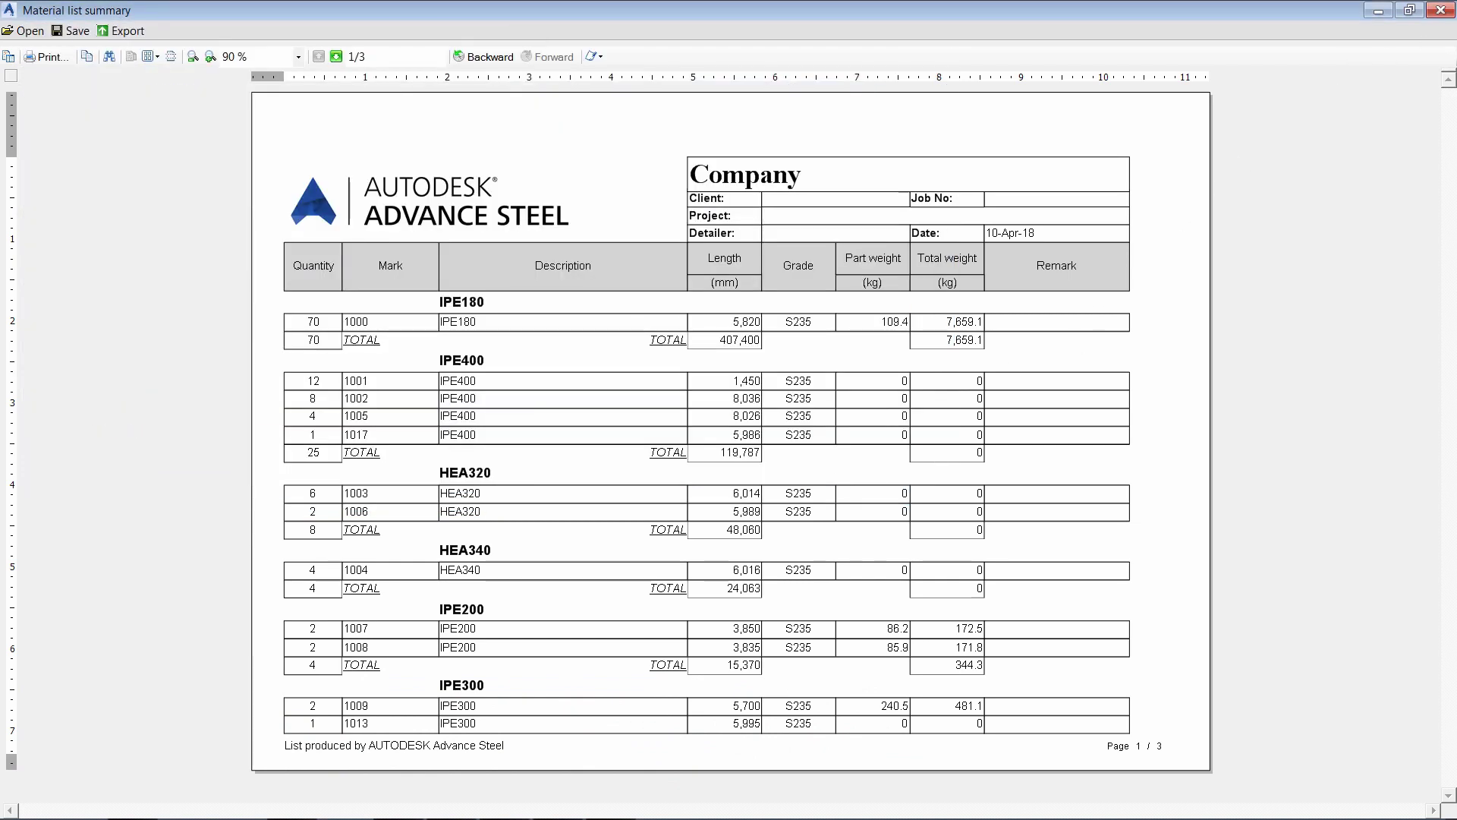
click(1444, 13)
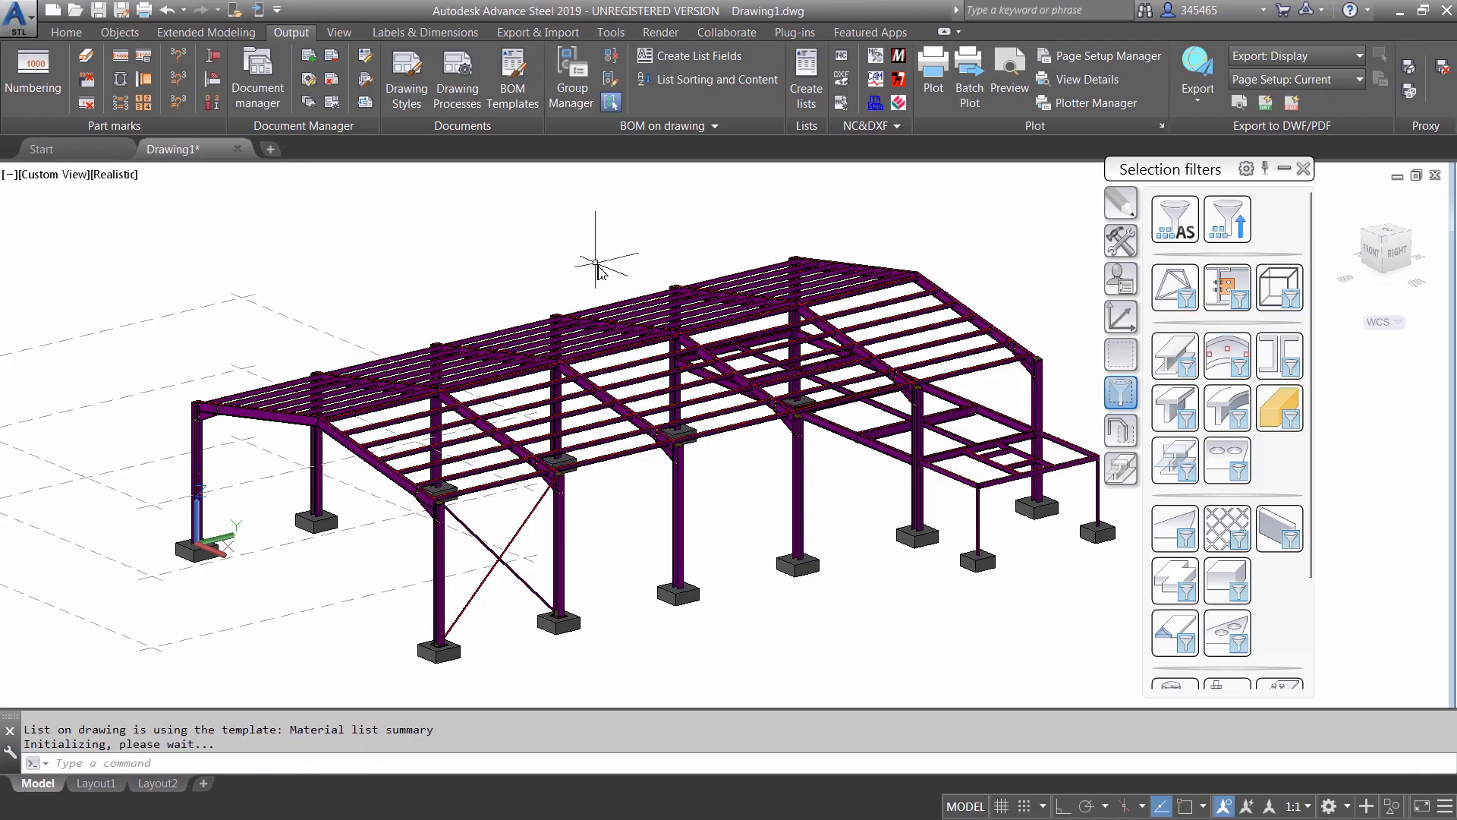